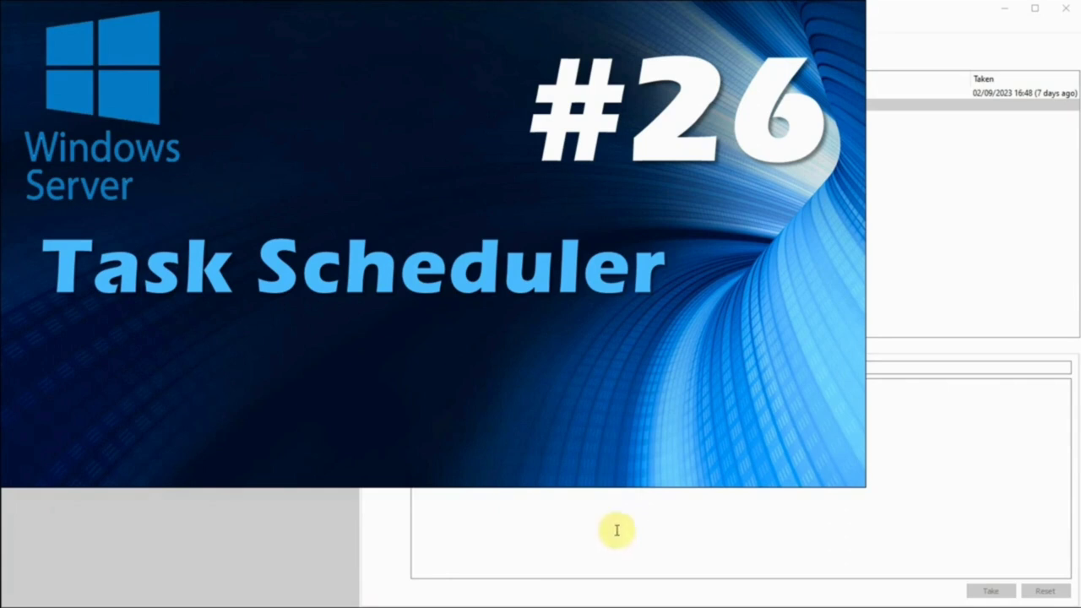
- Dismiss the failed Automatic Refresh error from Server Manager's notifications list
{"action": "left_click", "coordinate": [486, 607]}
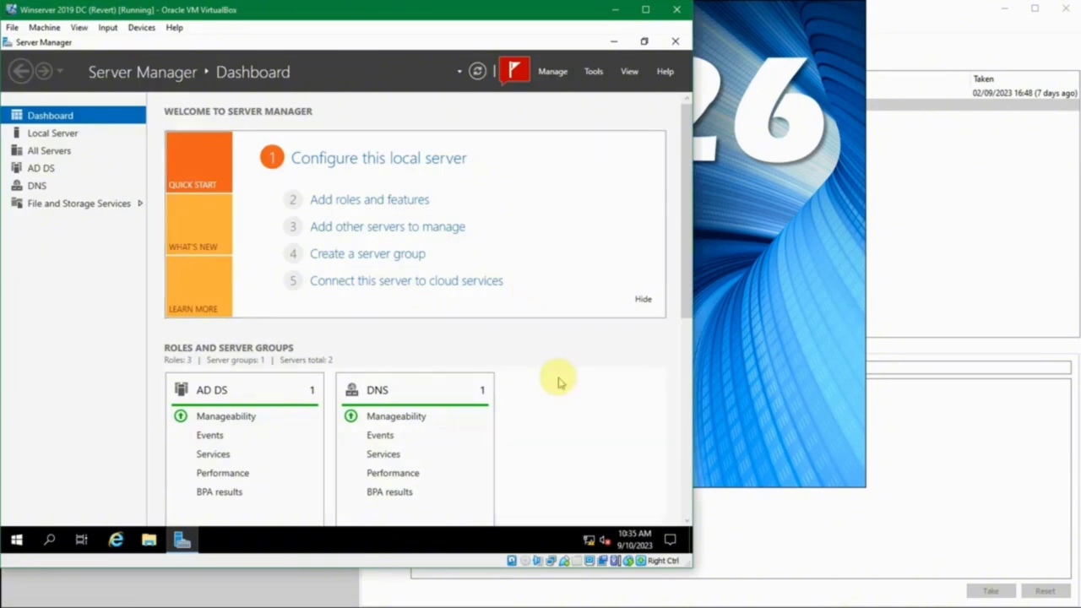
{"action": "left_click", "coordinate": [517, 73]}
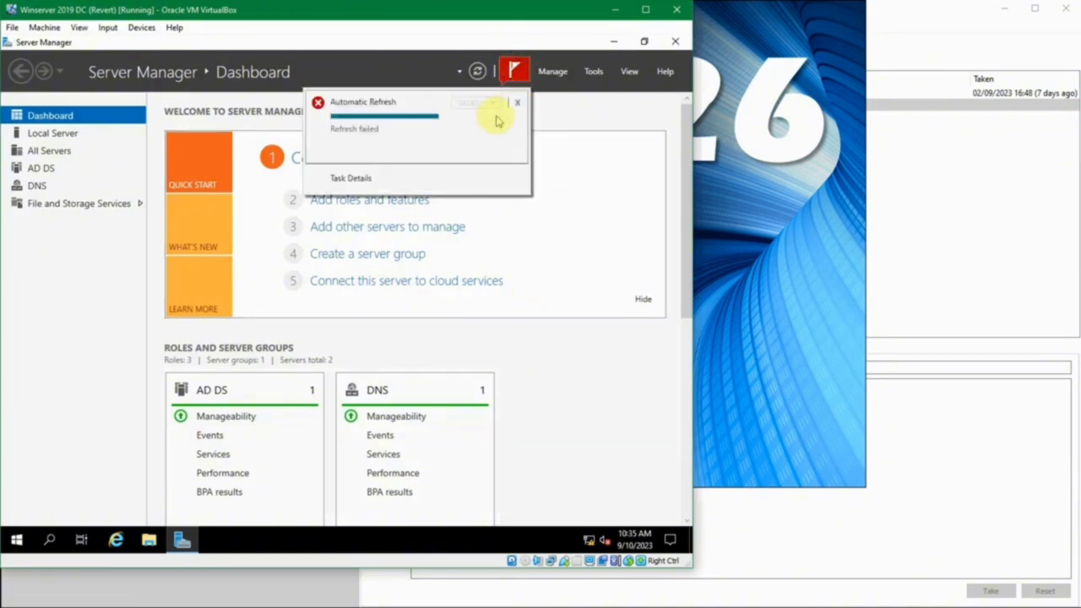
{"action": "left_click", "coordinate": [518, 103]}
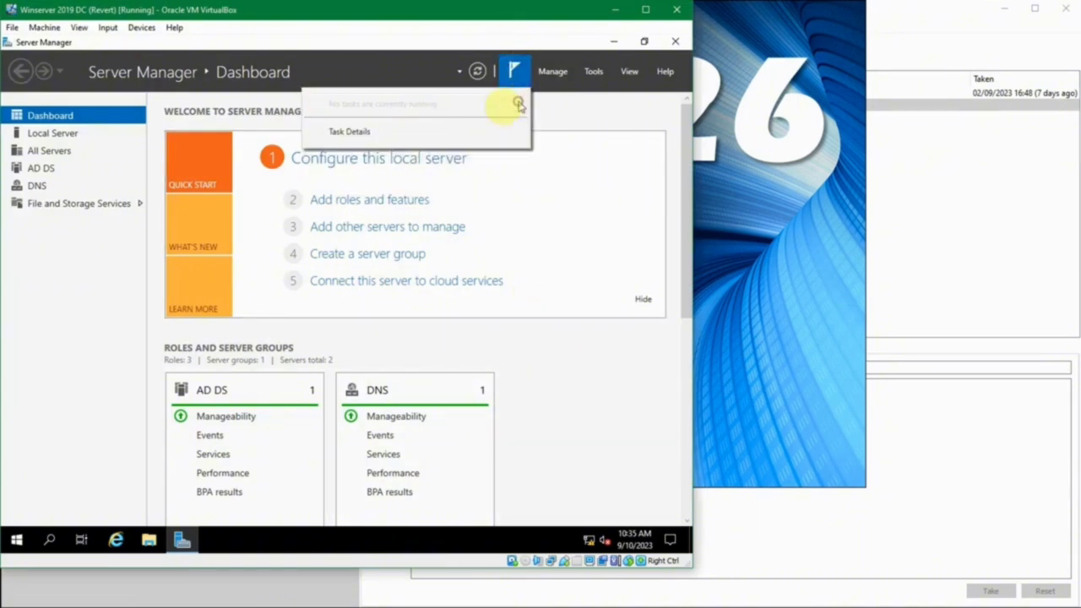
{"action": "left_click", "coordinate": [93, 288]}
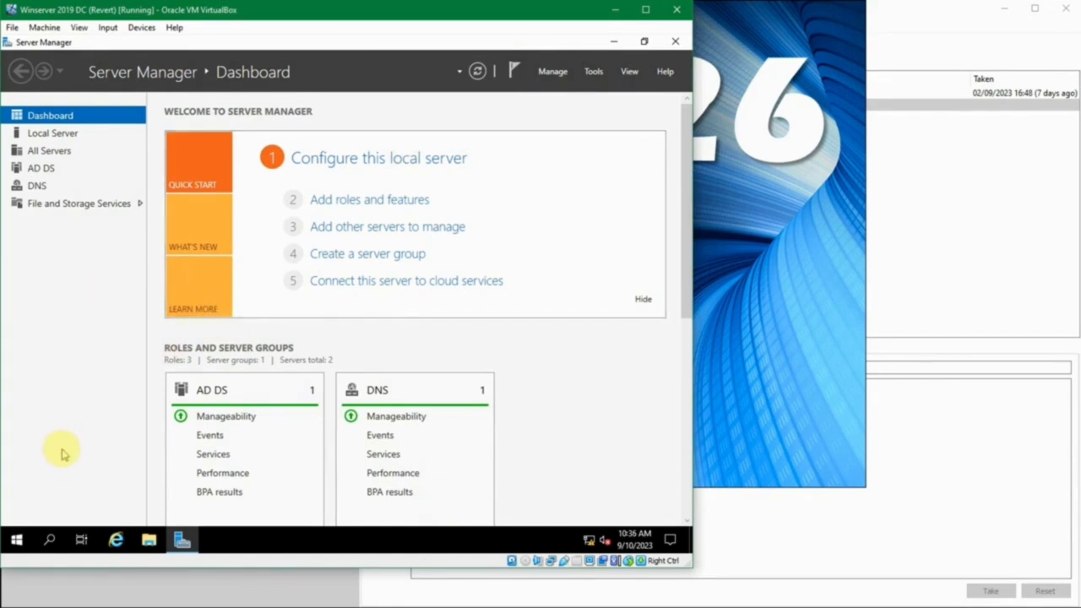
- Search the Start menu for 'task sc' and launch the Task Scheduler app
{"action": "left_click", "coordinate": [17, 540]}
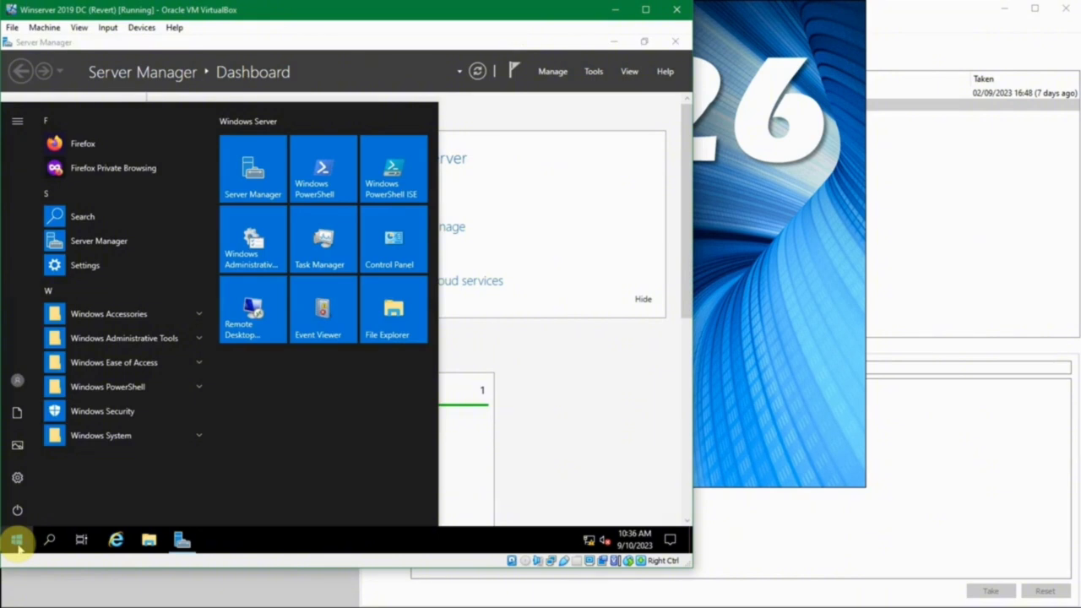
{"action": "type", "text": "tas"}
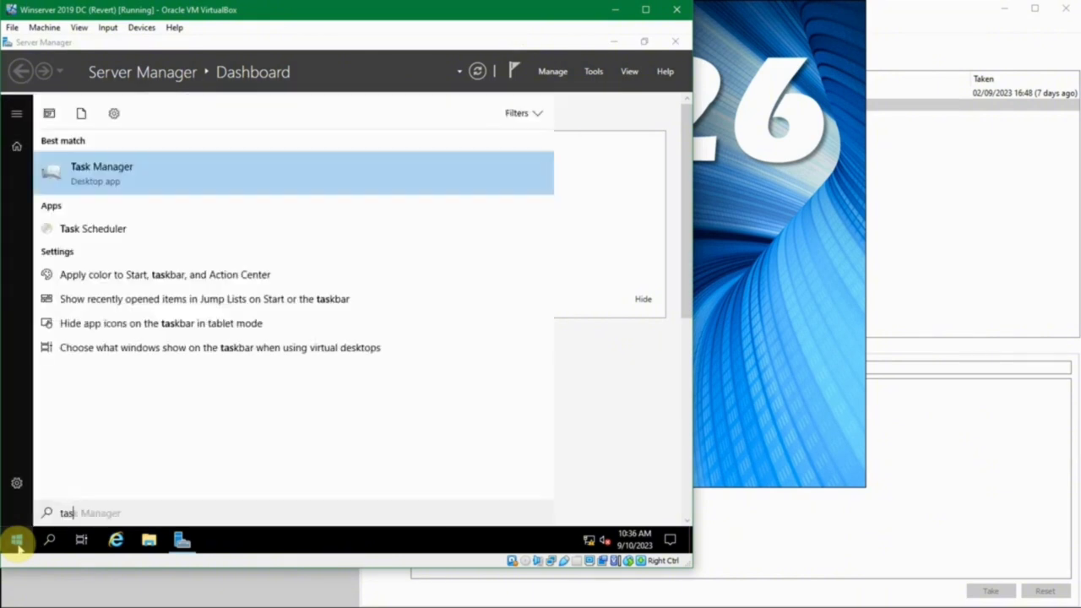
{"action": "type", "text": "k sc"}
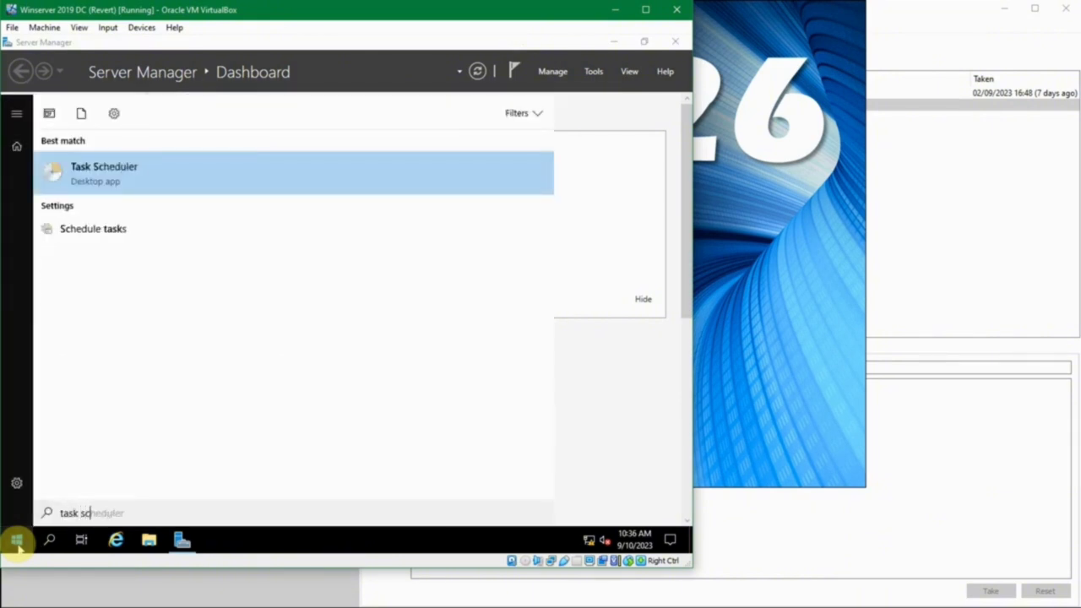
{"action": "left_click", "coordinate": [102, 166]}
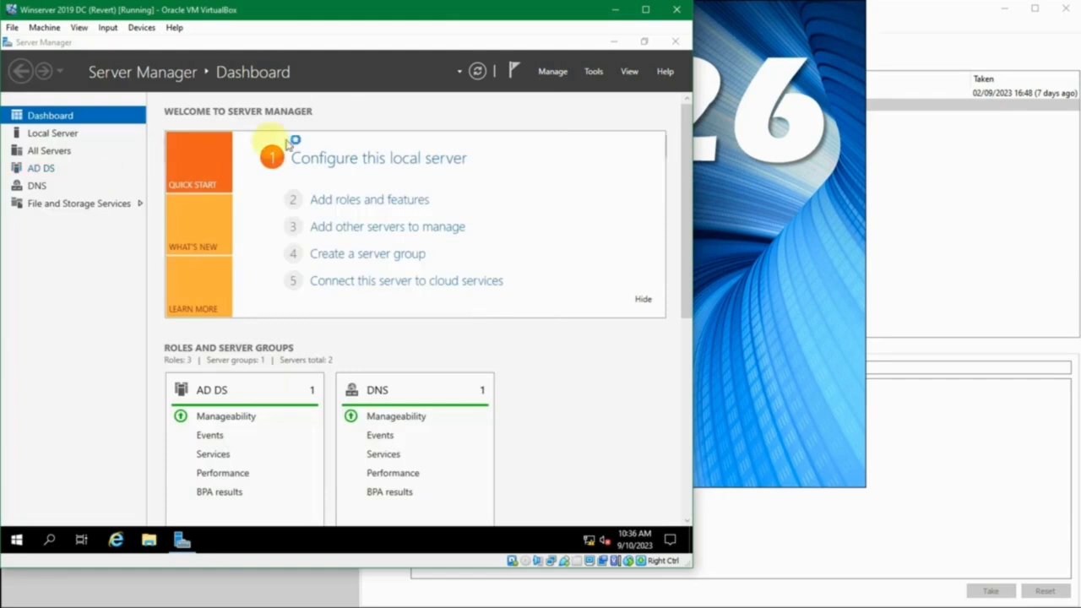
- Maximize Task Scheduler, view the Microsoft and Mozilla folders, then open Microsoft\Windows
{"action": "left_click", "coordinate": [641, 145]}
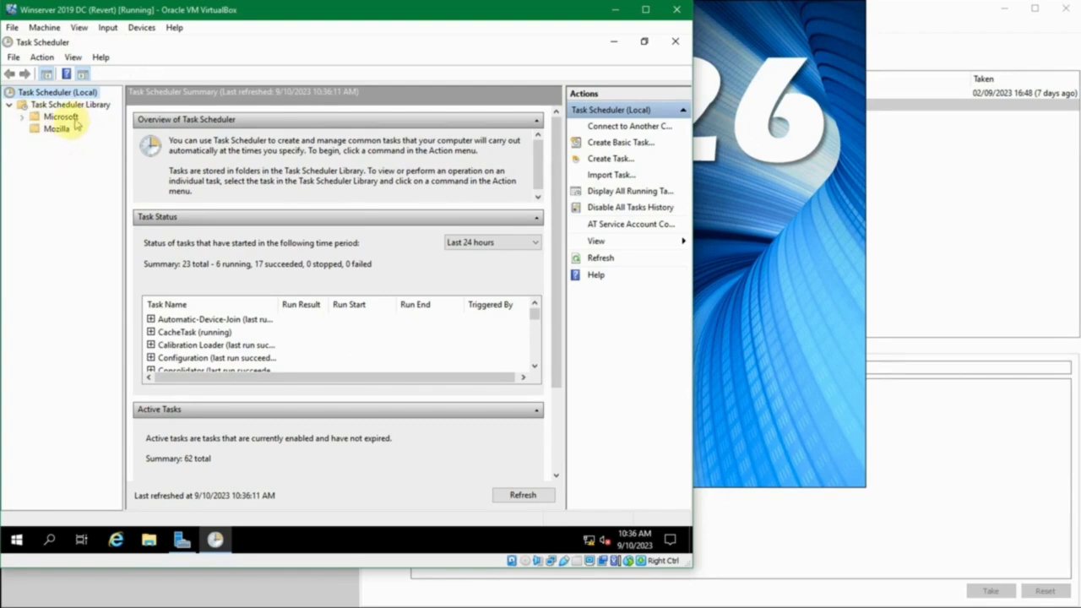
{"action": "left_click", "coordinate": [51, 118]}
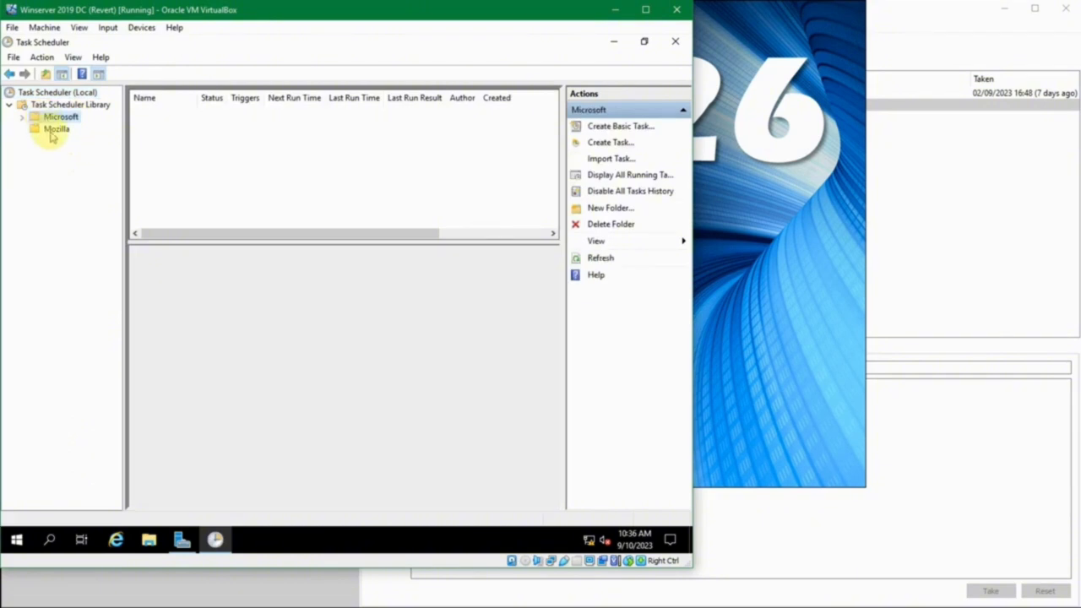
{"action": "left_click", "coordinate": [56, 131]}
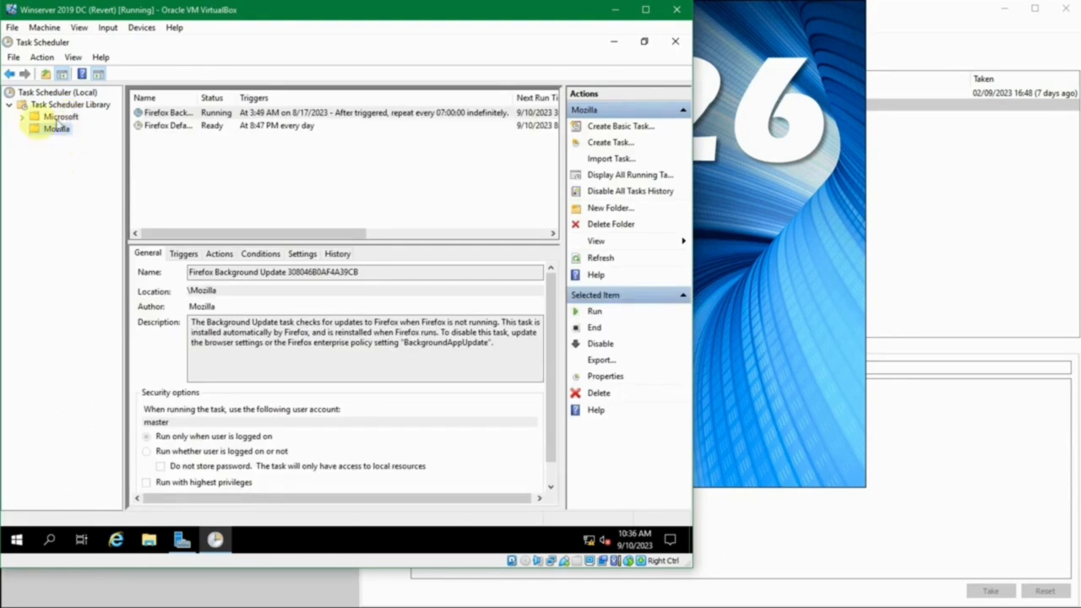
{"action": "left_click", "coordinate": [21, 117]}
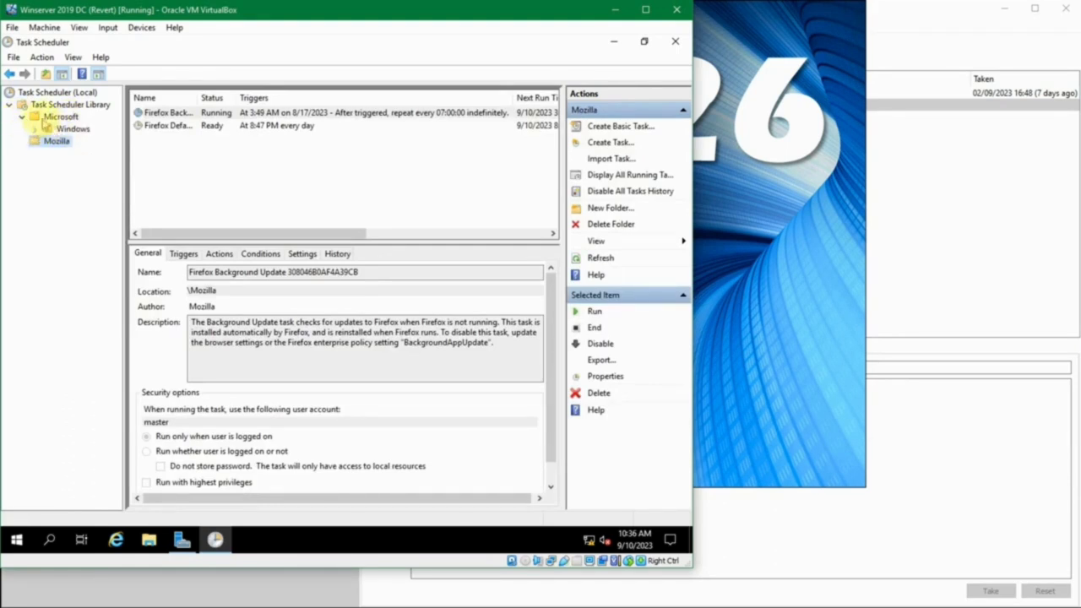
{"action": "left_click", "coordinate": [52, 129]}
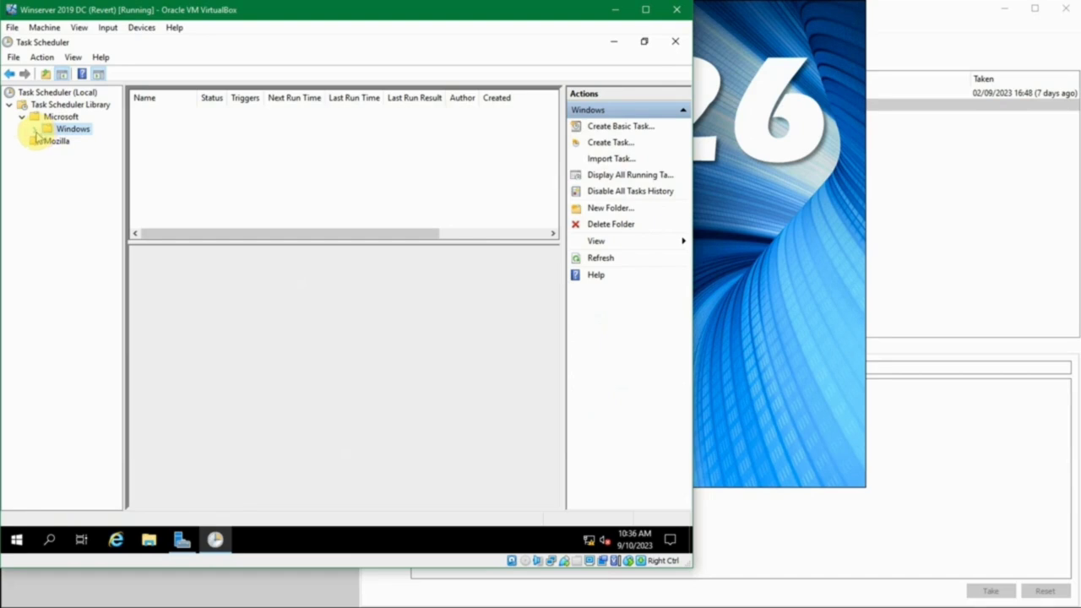
- Browse the .NET Framework and AD RMS task folders, then return to Mozilla's Firefox tasks
{"action": "left_click", "coordinate": [35, 131]}
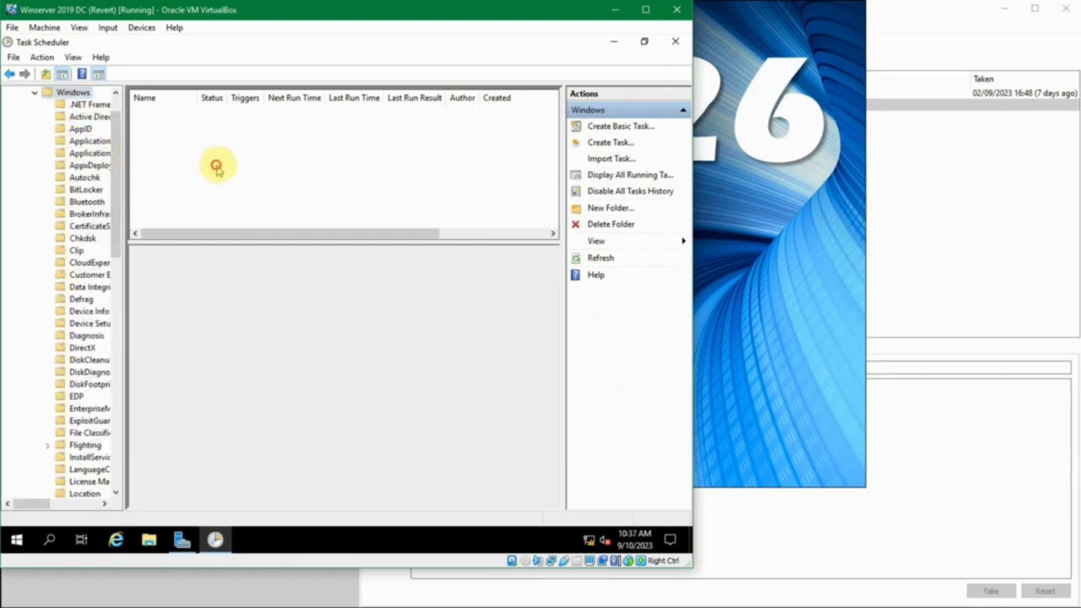
{"action": "left_click_drag", "start_coordinate": [122, 158], "coordinate": [226, 158]}
{"action": "left_click", "coordinate": [97, 105]}
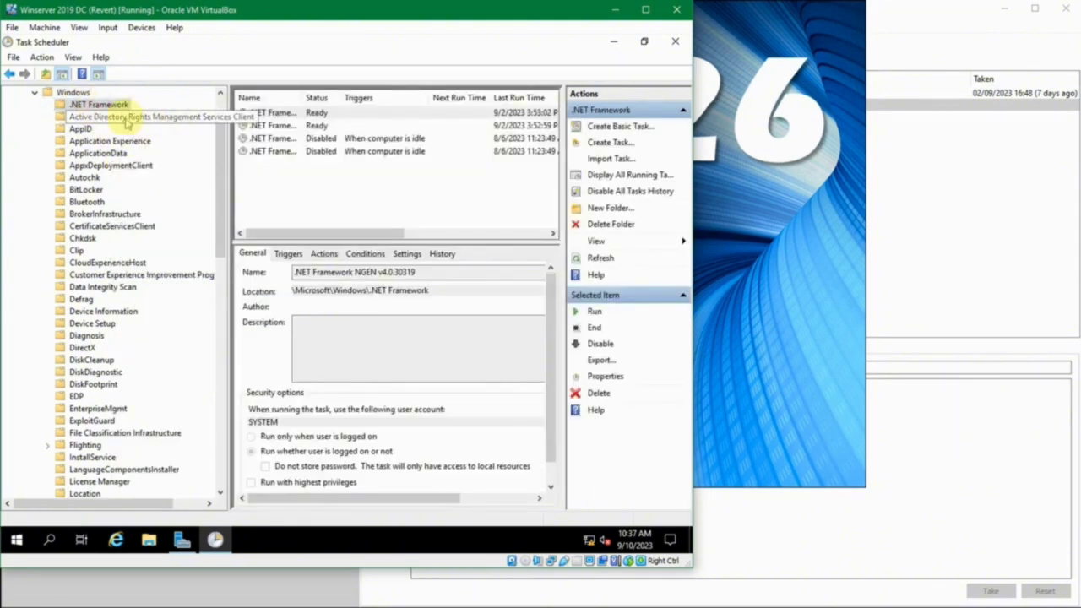
{"action": "left_click", "coordinate": [125, 117]}
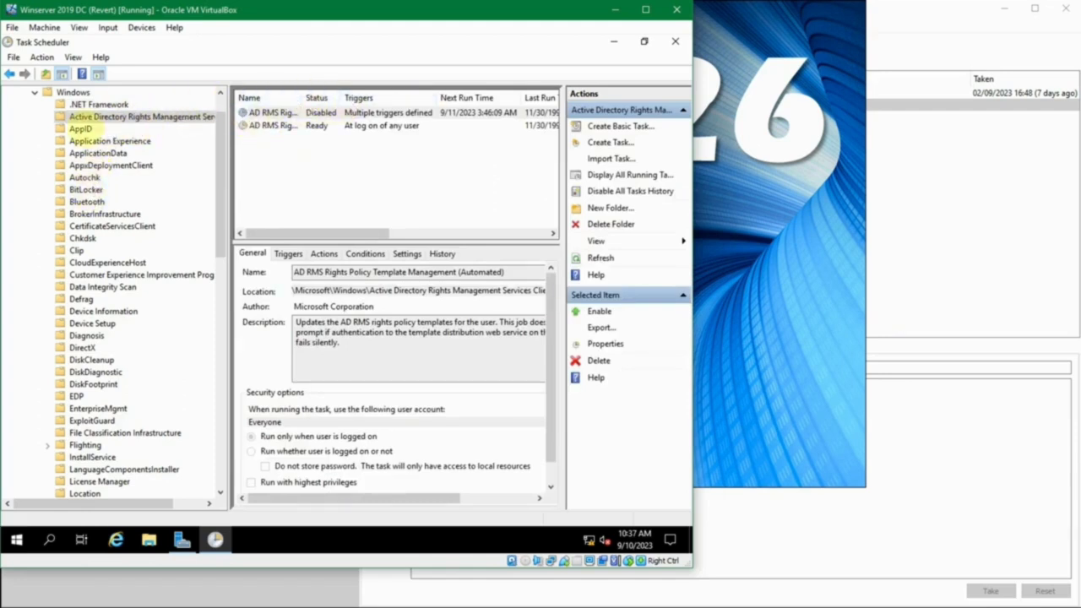
{"action": "left_click", "coordinate": [93, 105]}
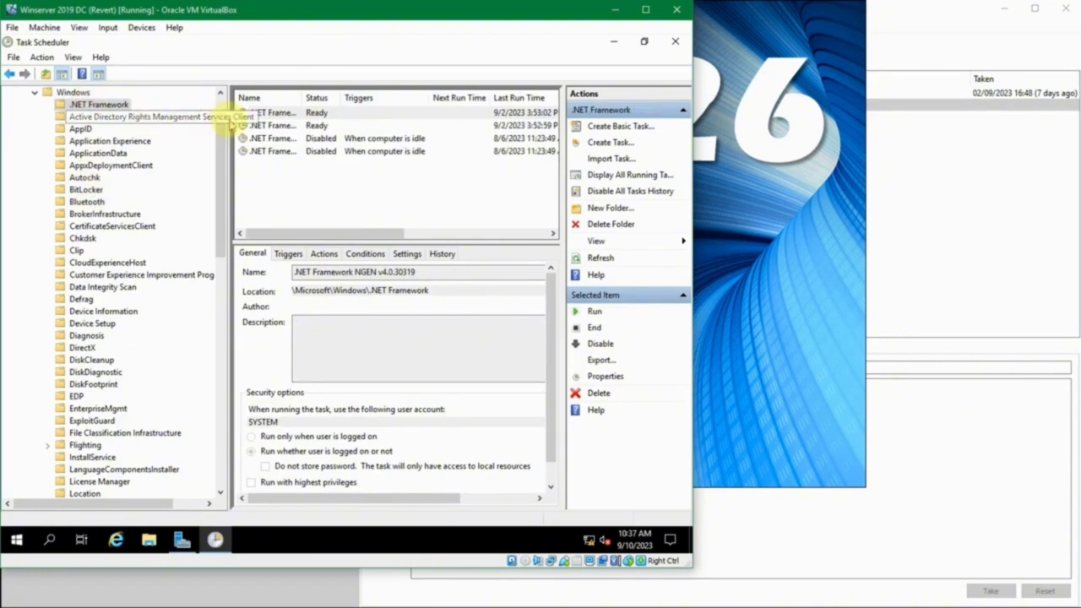
{"action": "scroll", "coordinate": [126, 139], "scroll_direction": "up", "scroll_amount": 1}
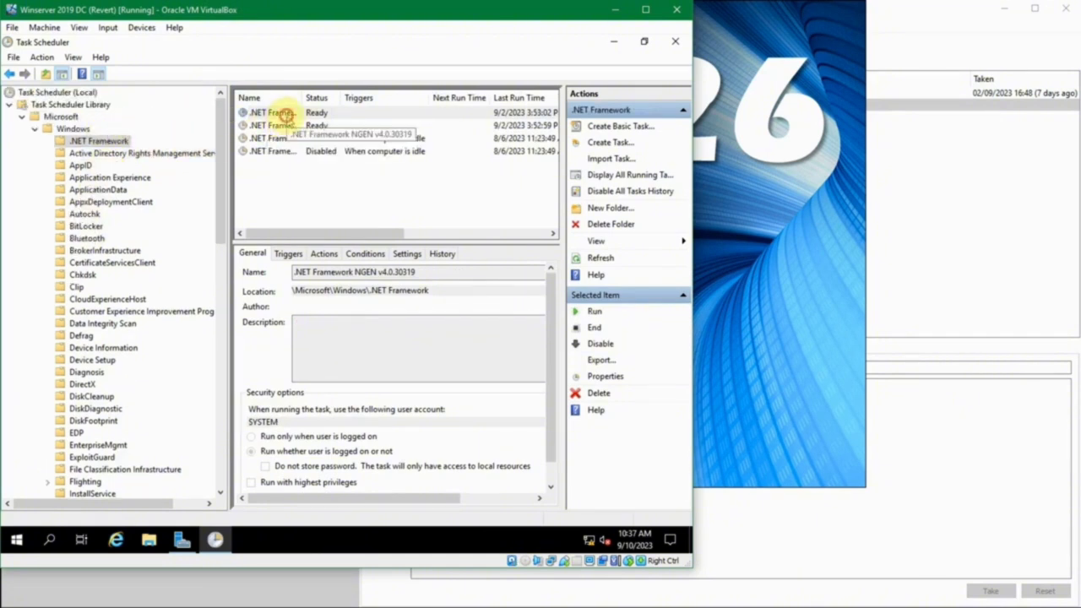
{"action": "left_click", "coordinate": [287, 115]}
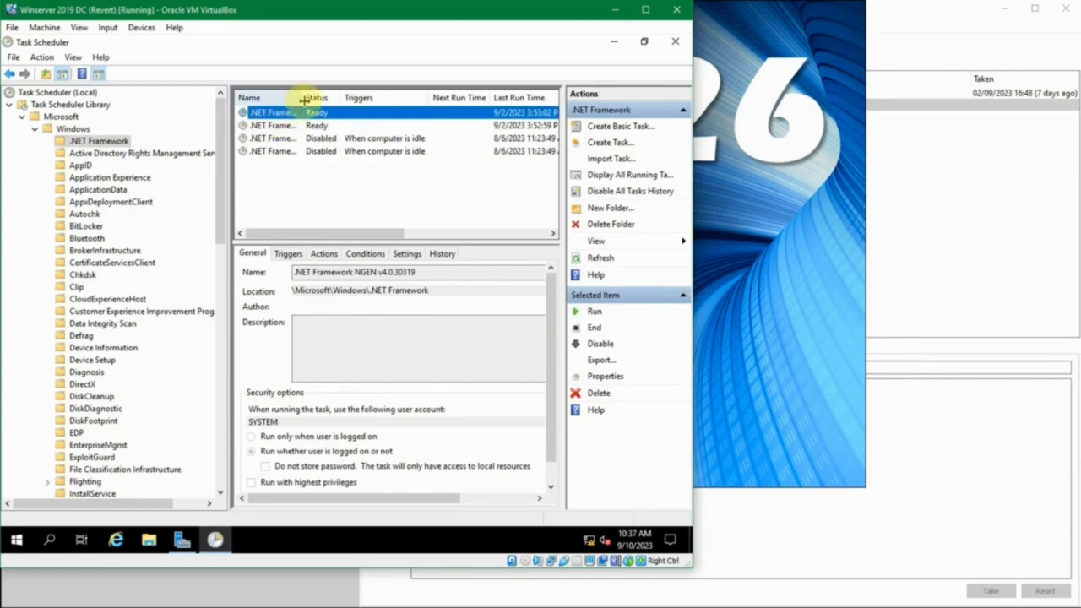
{"action": "left_click_drag", "start_coordinate": [303, 97], "coordinate": [376, 93]}
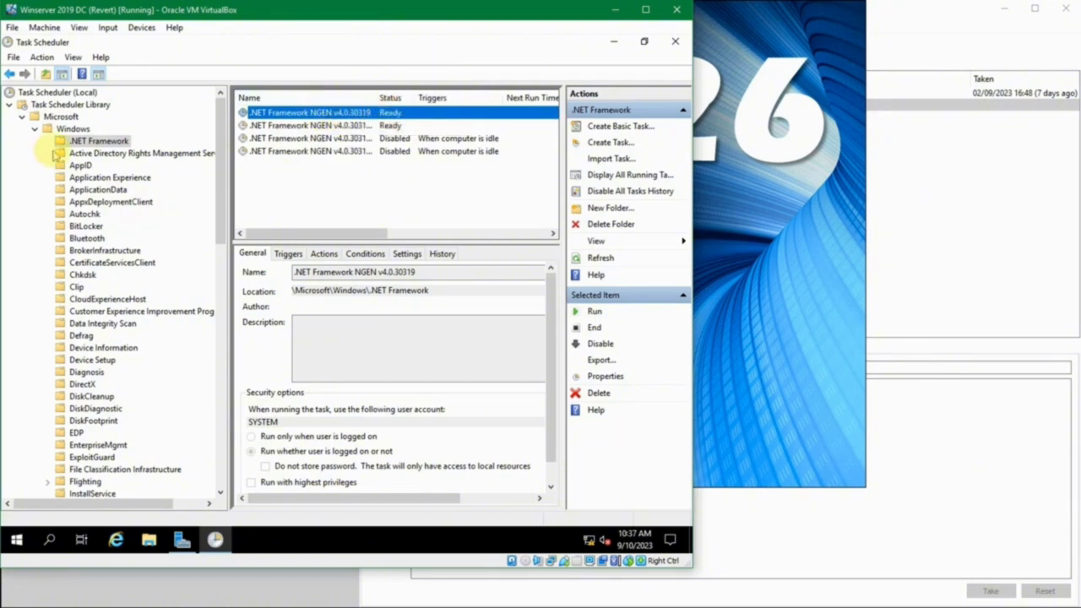
{"action": "left_click", "coordinate": [34, 130]}
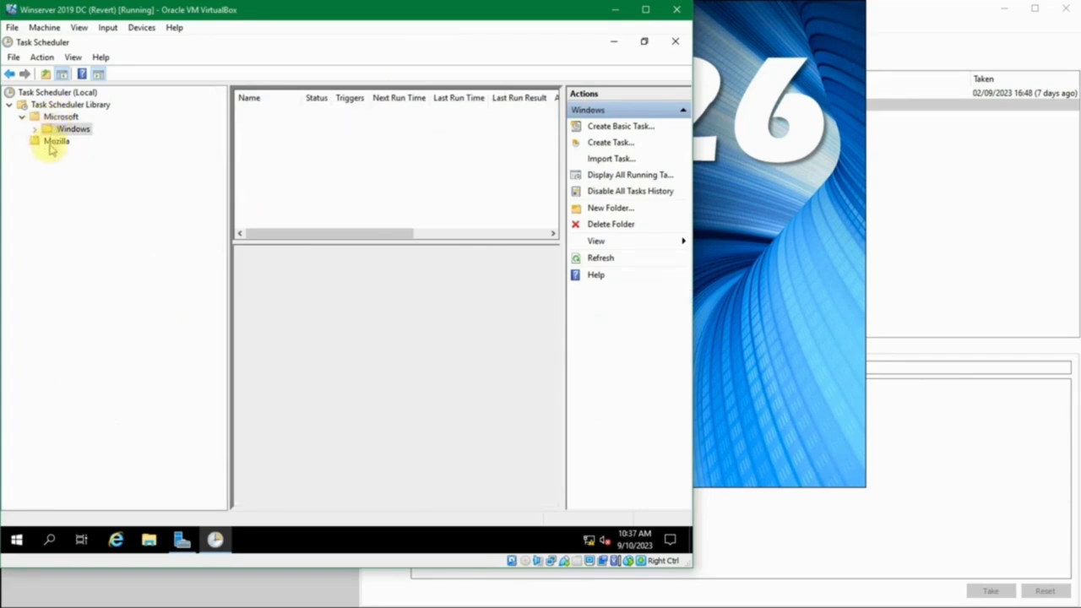
{"action": "left_click", "coordinate": [54, 141]}
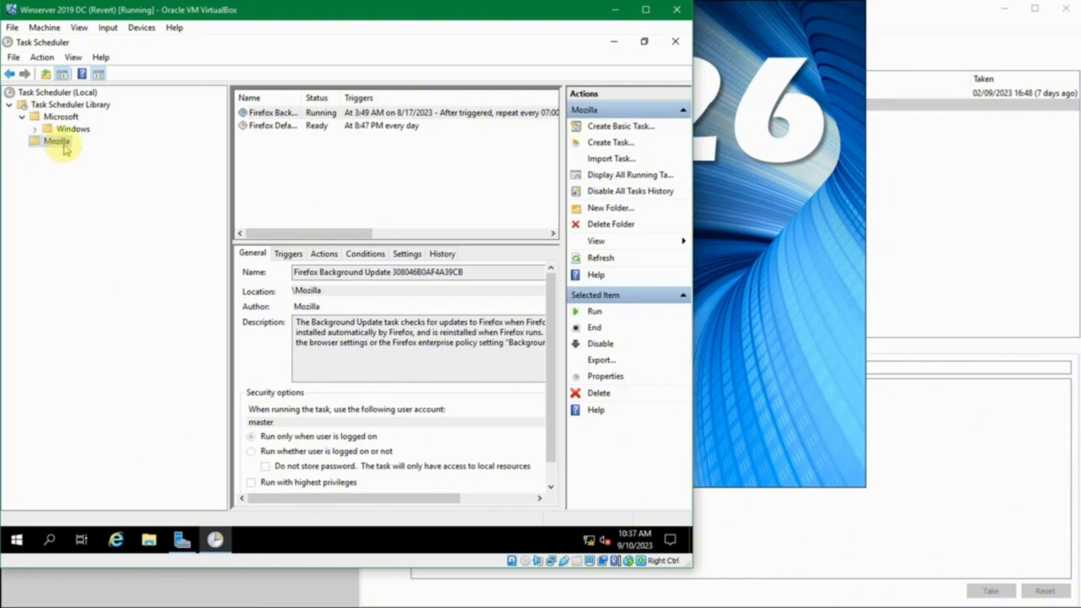
- Resize the folder tree and Name column, then select Firefox Background Update to show its details
{"action": "left_click", "coordinate": [303, 99]}
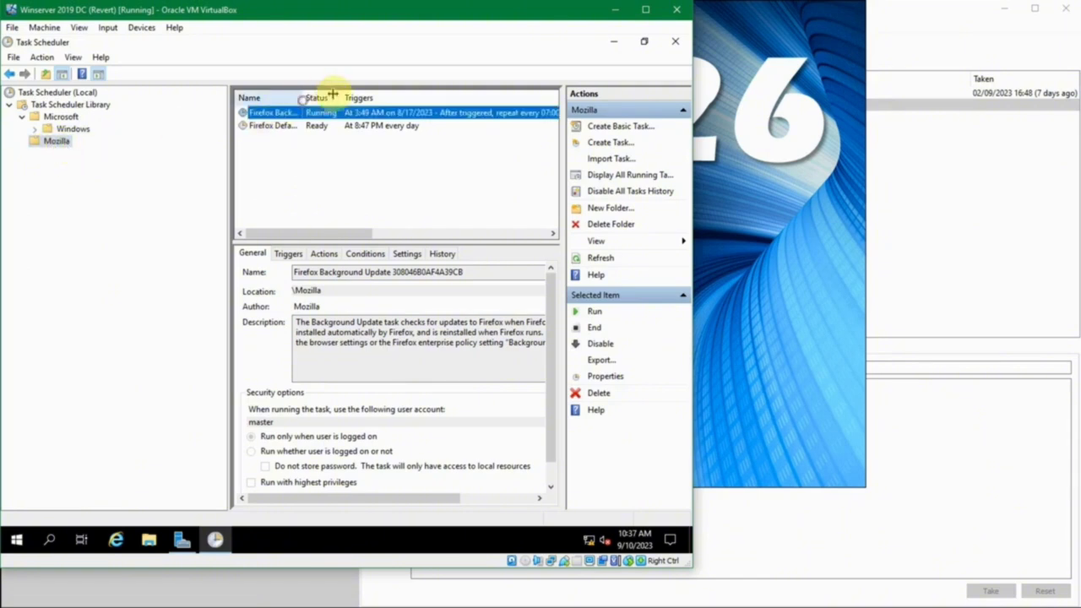
{"action": "left_click_drag", "start_coordinate": [333, 94], "coordinate": [339, 91]}
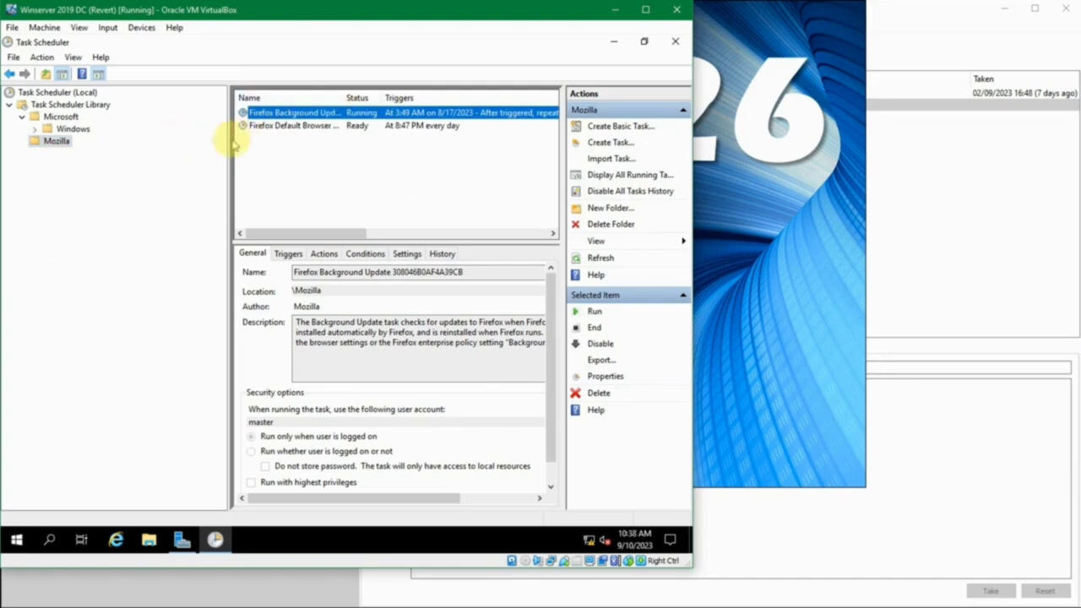
{"action": "left_click_drag", "start_coordinate": [225, 145], "coordinate": [142, 144]}
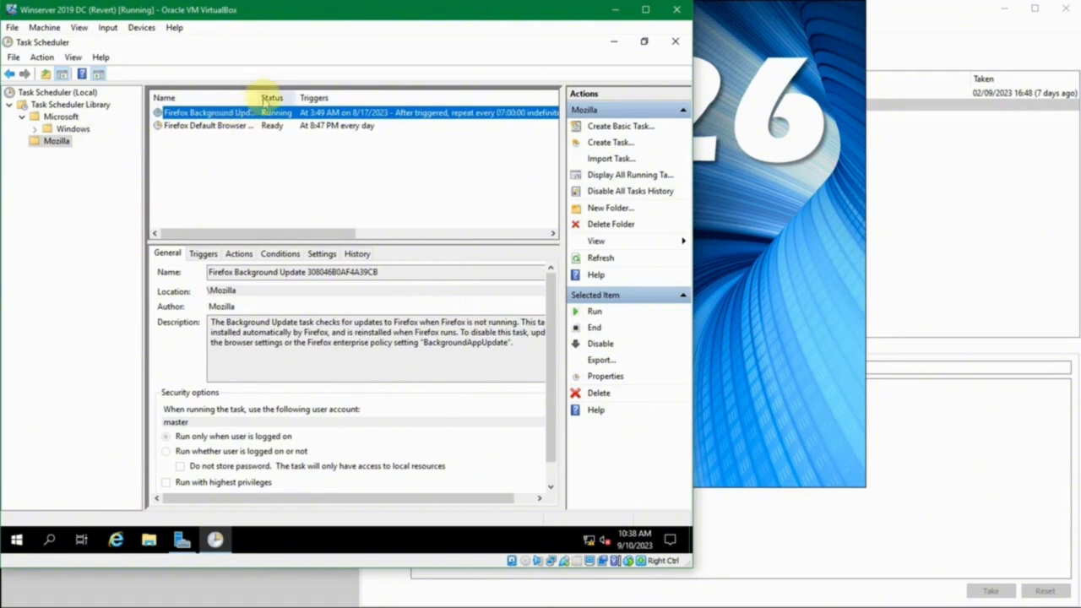
{"action": "left_click_drag", "start_coordinate": [259, 90], "coordinate": [276, 91]}
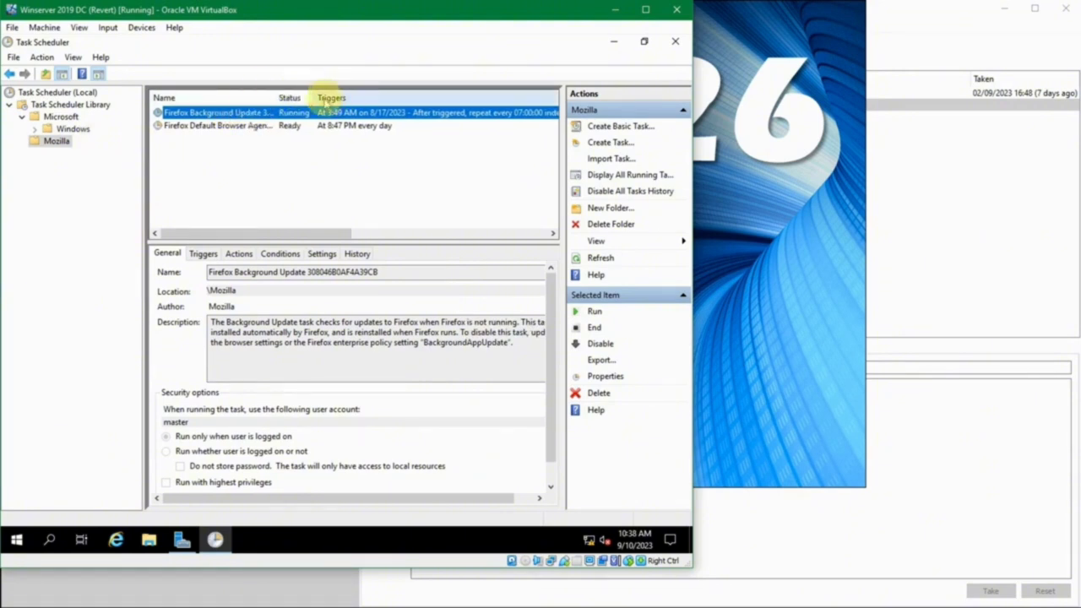
{"action": "left_click_drag", "start_coordinate": [347, 233], "coordinate": [473, 232]}
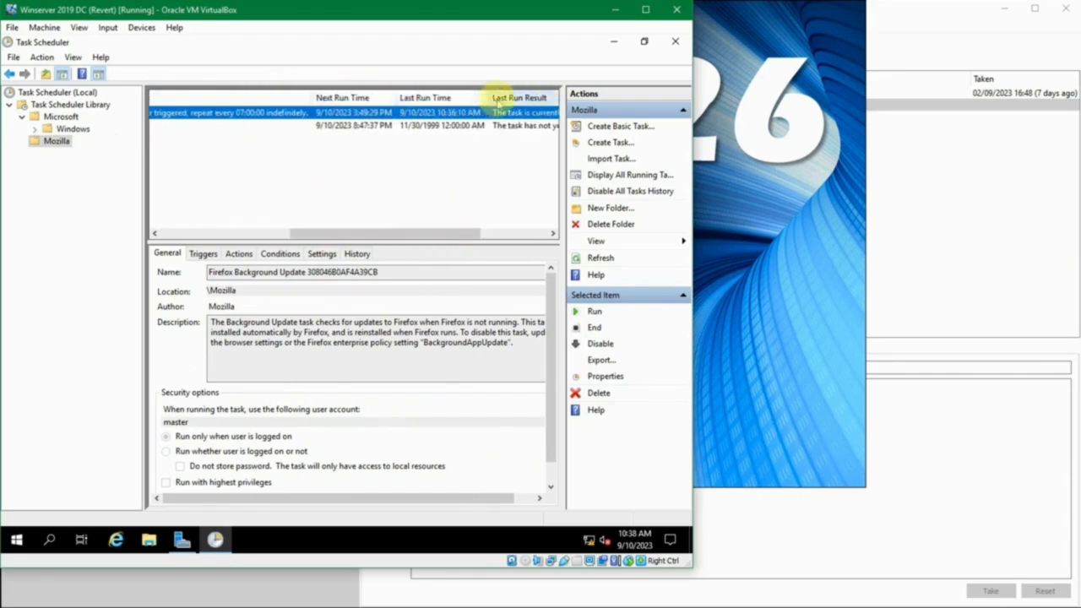
{"action": "left_click_drag", "start_coordinate": [458, 231], "coordinate": [543, 253]}
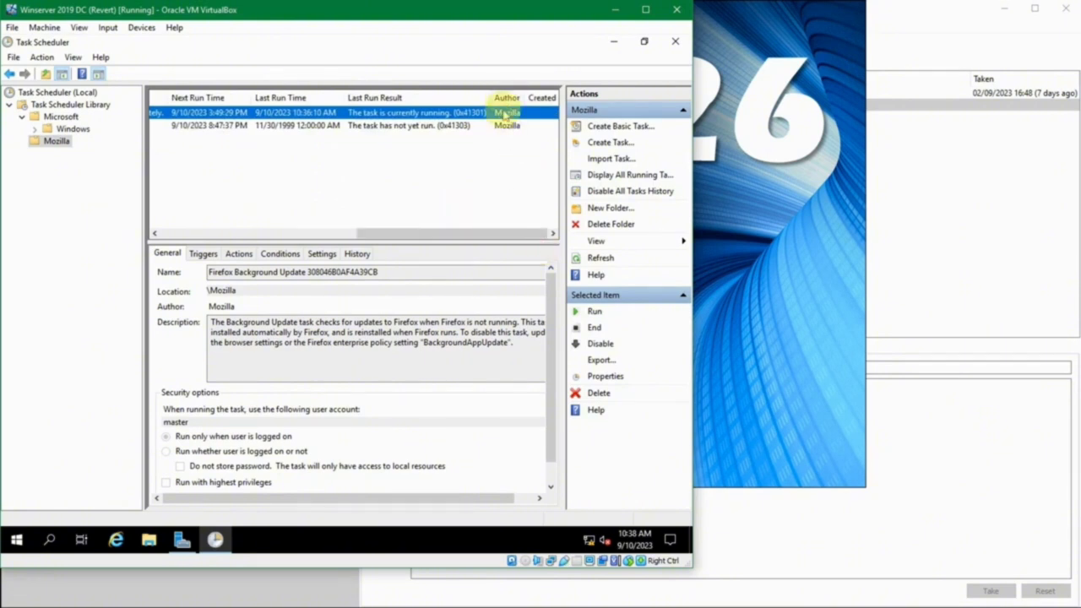
{"action": "left_click_drag", "start_coordinate": [488, 234], "coordinate": [242, 256]}
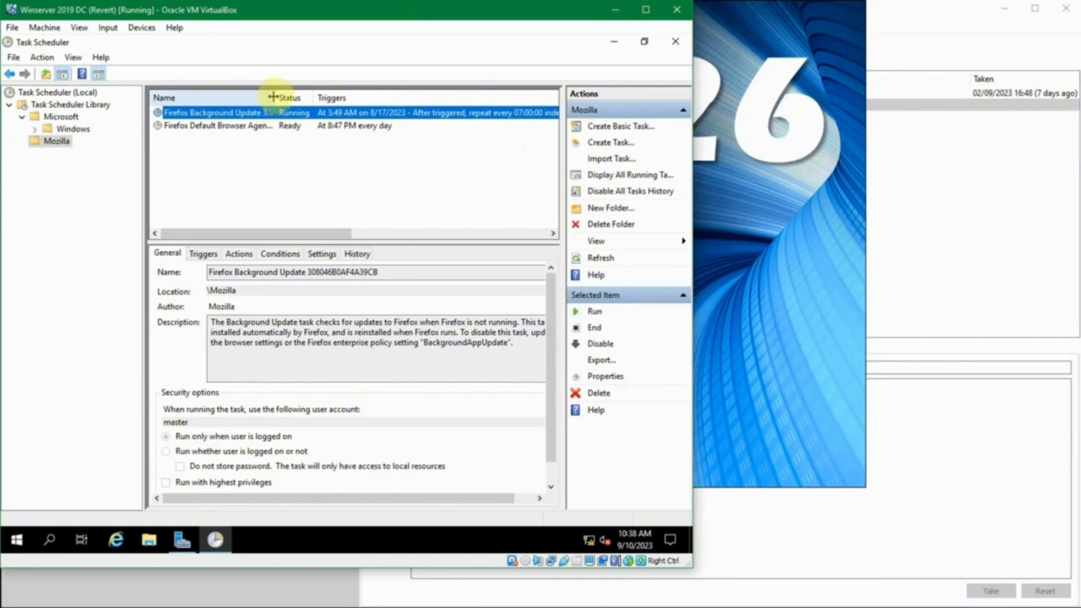
{"action": "left_click_drag", "start_coordinate": [272, 97], "coordinate": [287, 98]}
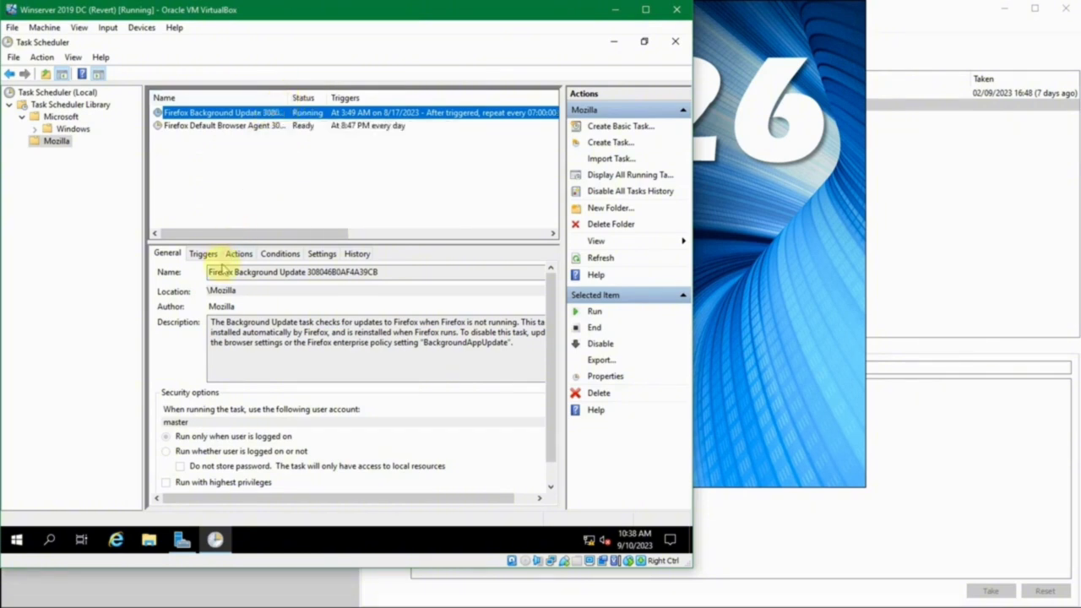
{"action": "left_click", "coordinate": [224, 272]}
{"action": "left_click_drag", "start_coordinate": [224, 272], "coordinate": [361, 271]}
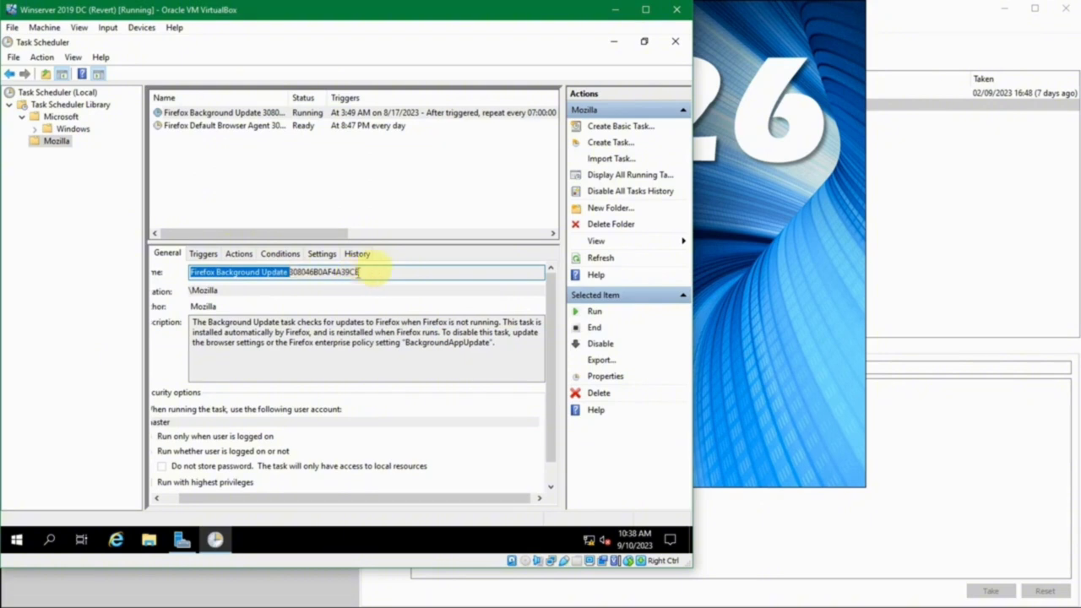
{"action": "left_click", "coordinate": [374, 268]}
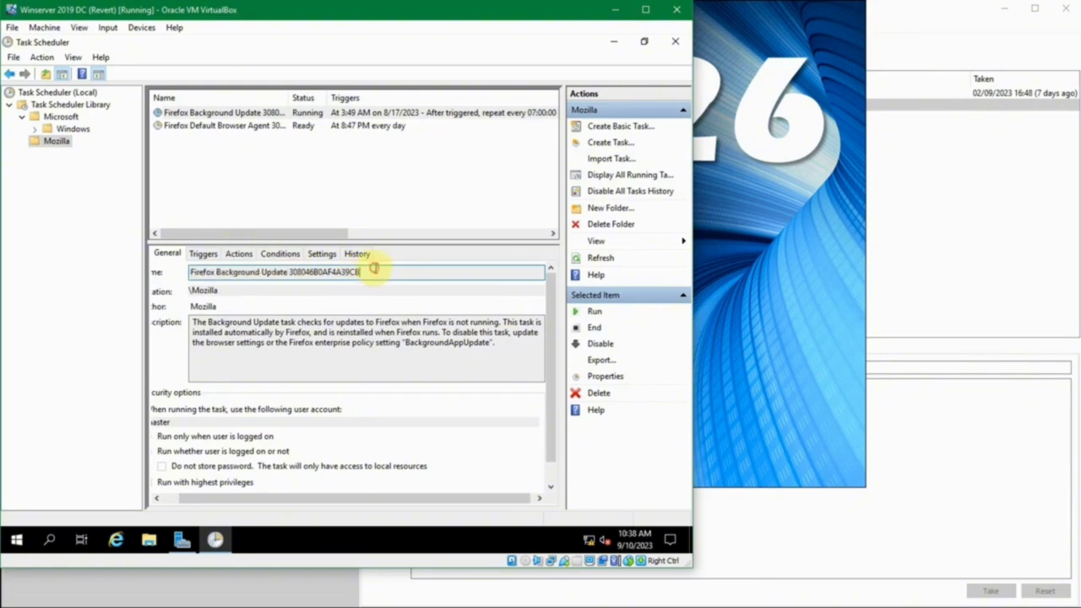
{"action": "left_click", "coordinate": [358, 115]}
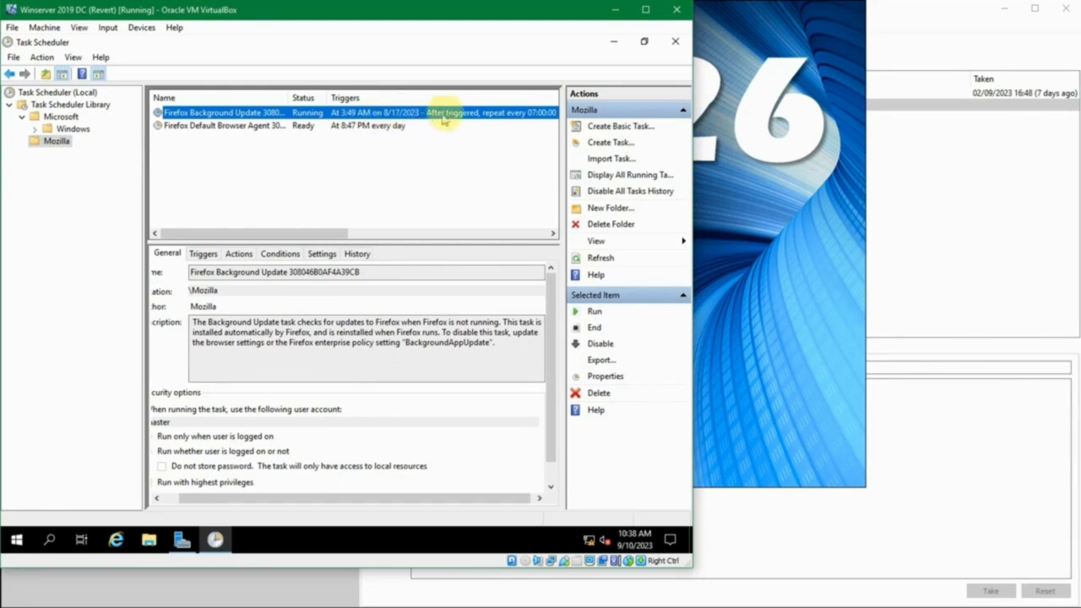
{"action": "left_click_drag", "start_coordinate": [314, 233], "coordinate": [396, 230]}
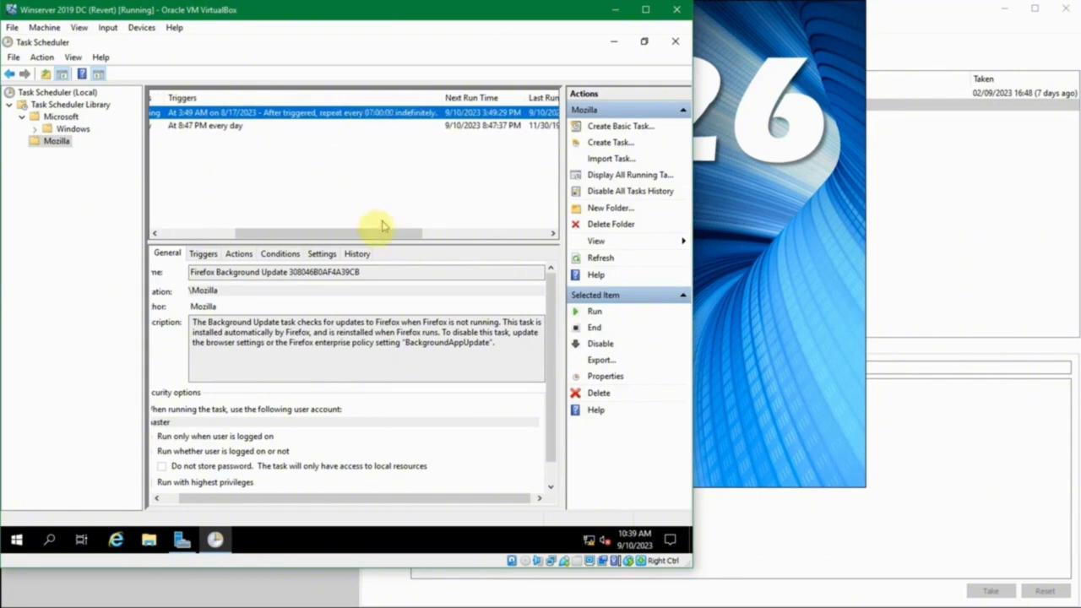
{"action": "left_click_drag", "start_coordinate": [374, 229], "coordinate": [440, 228]}
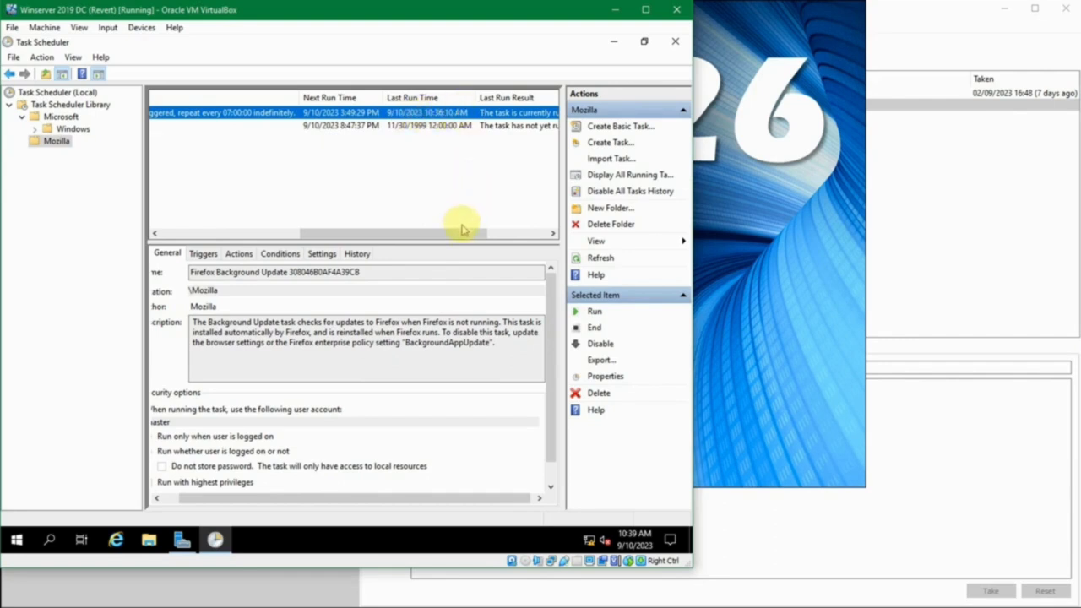
{"action": "left_click_drag", "start_coordinate": [463, 229], "coordinate": [524, 235]}
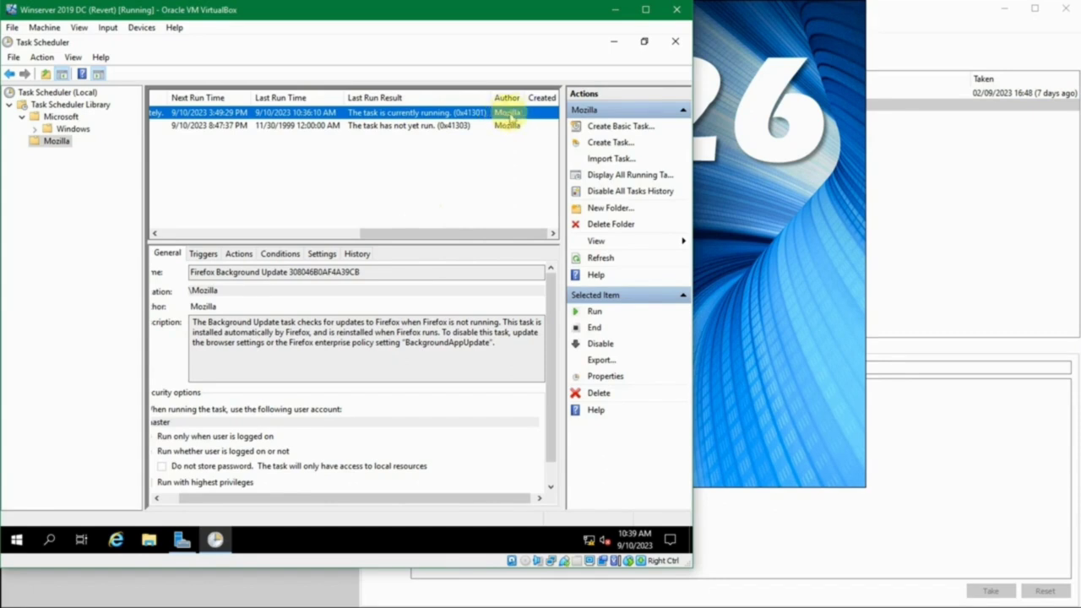
{"action": "left_click_drag", "start_coordinate": [448, 234], "coordinate": [203, 241]}
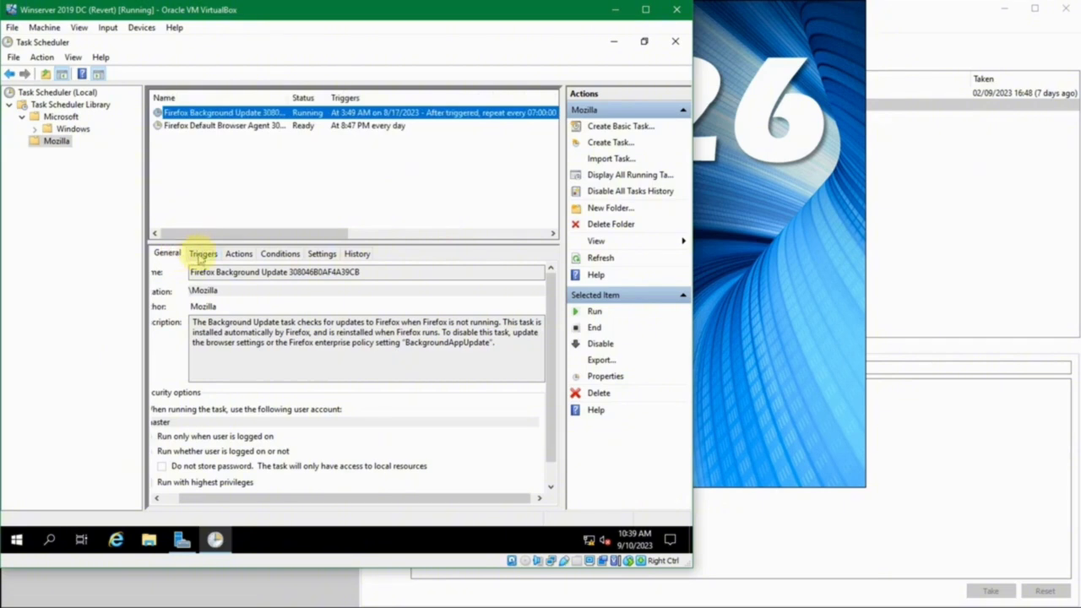
{"action": "left_click", "coordinate": [172, 254]}
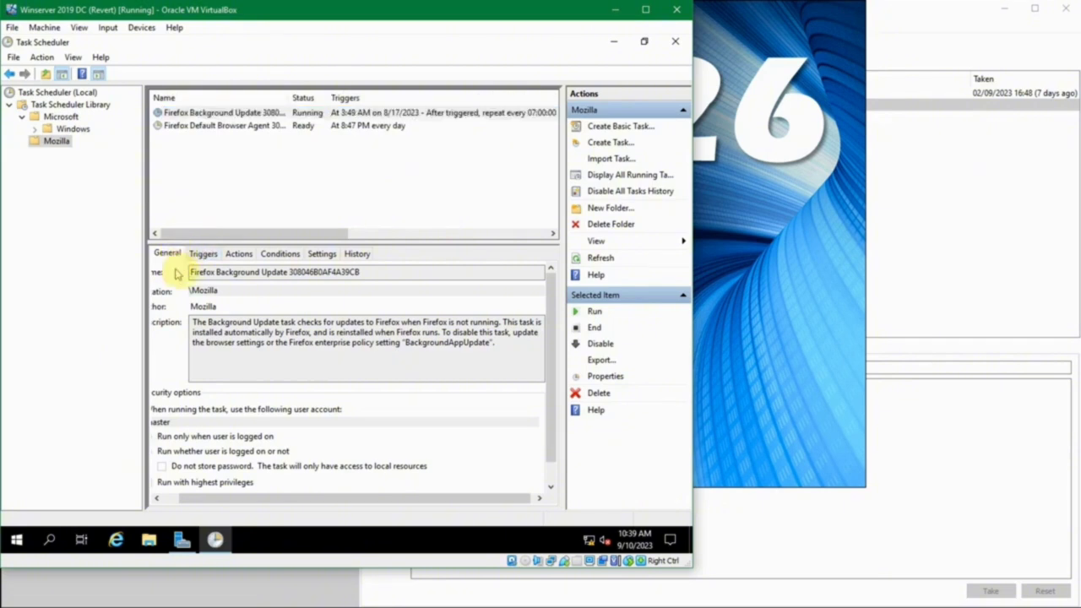
{"action": "left_click_drag", "start_coordinate": [276, 497], "coordinate": [180, 466]}
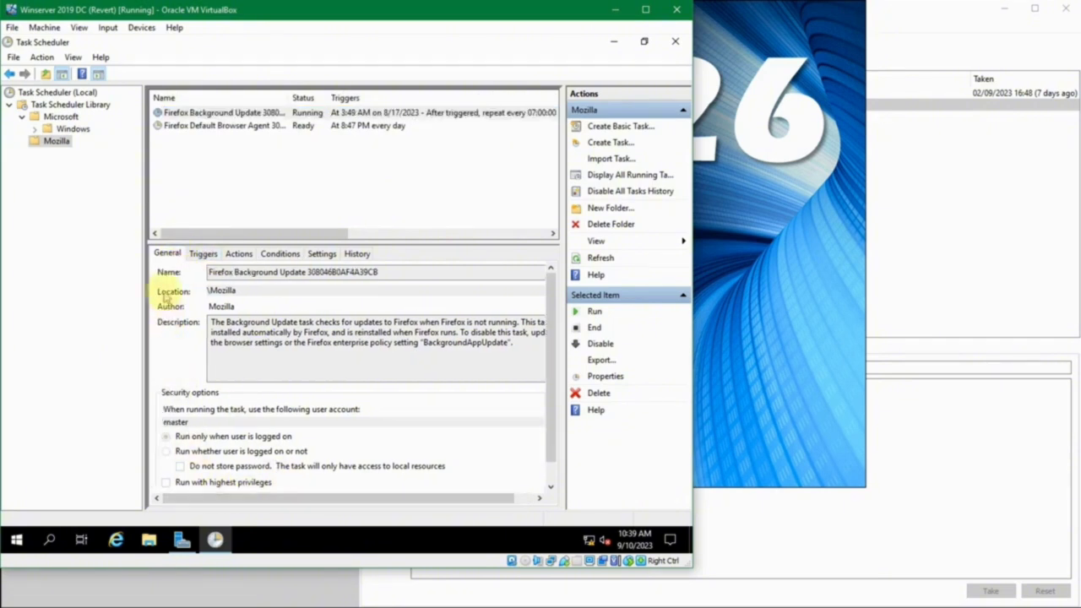
{"action": "left_click_drag", "start_coordinate": [221, 291], "coordinate": [283, 296]}
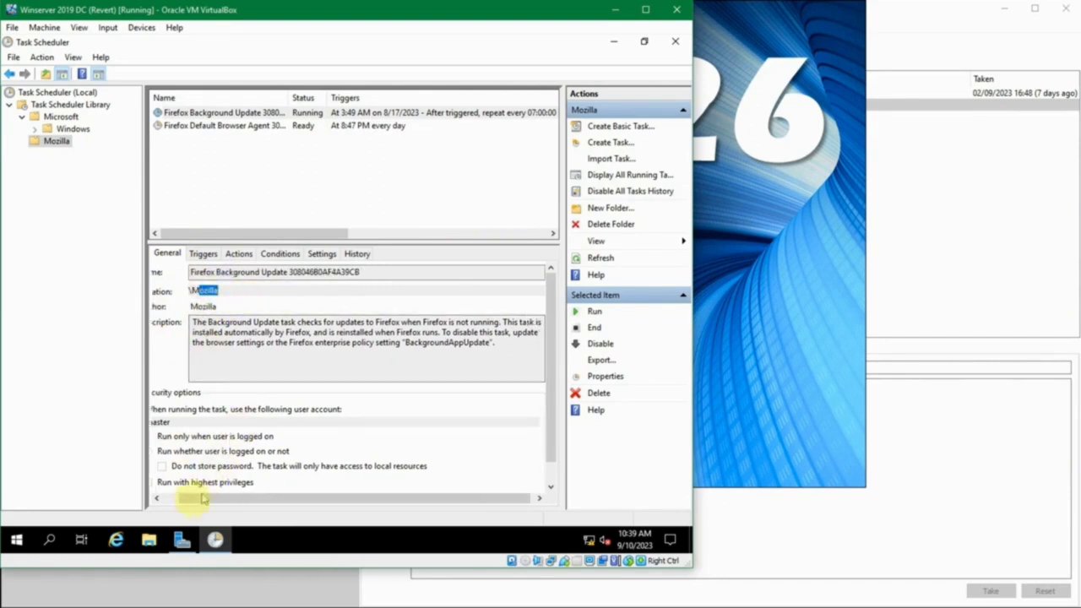
{"action": "left_click", "coordinate": [163, 499]}
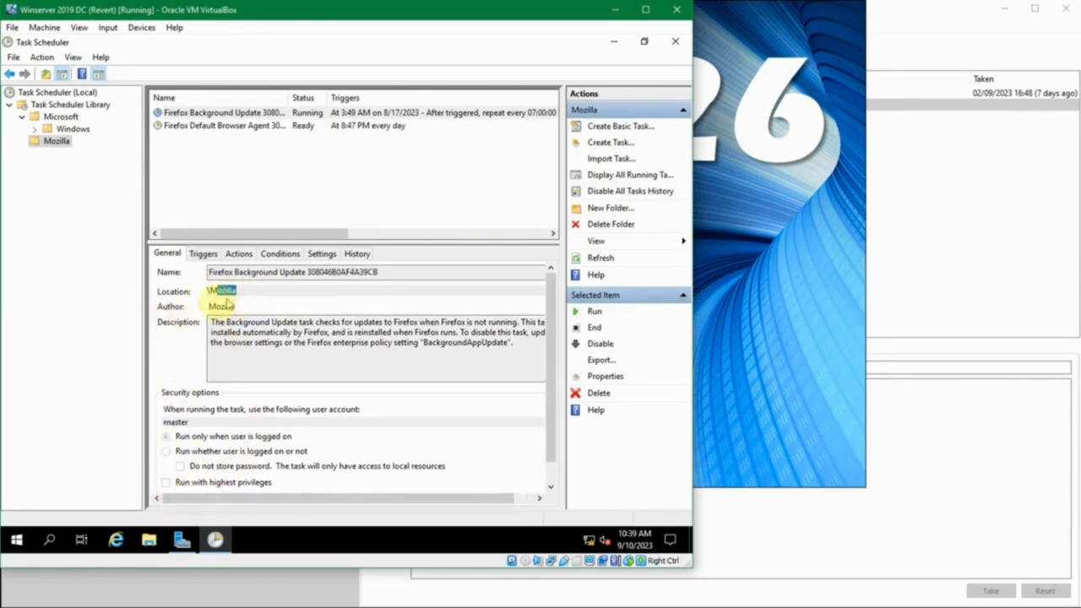
{"action": "left_click_drag", "start_coordinate": [226, 332], "coordinate": [299, 359]}
- Read the task description and select the Firefox update task's One time trigger
{"action": "left_click", "coordinate": [376, 360]}
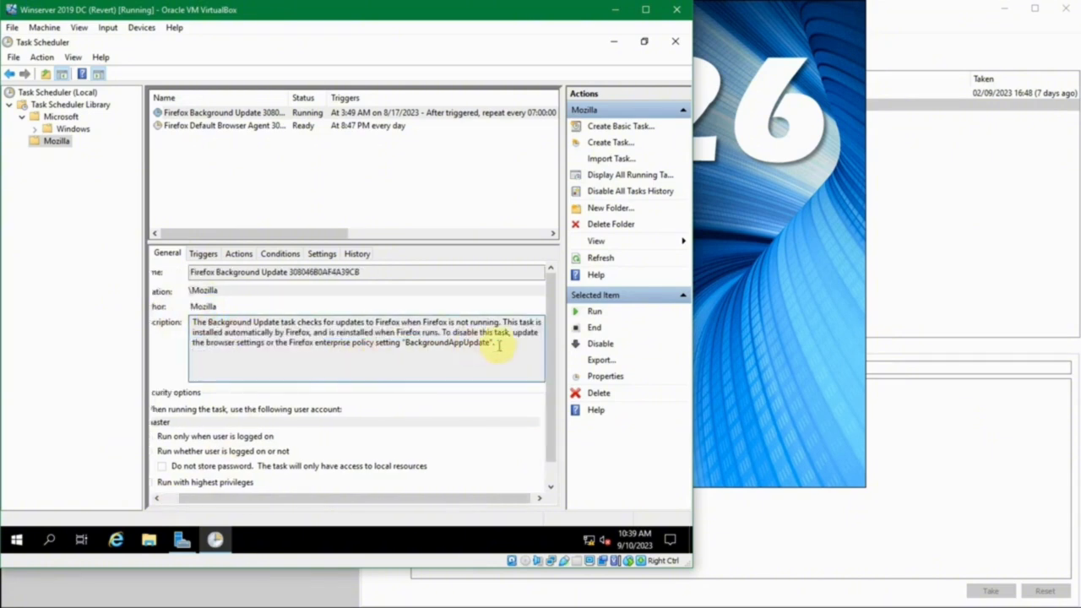
{"action": "mouse_move", "coordinate": [500, 344]}
{"action": "left_mouse_down"}
{"action": "mouse_move", "coordinate": [207, 307]}
{"action": "mouse_move", "coordinate": [181, 314]}
{"action": "mouse_move", "coordinate": [205, 309]}
{"action": "mouse_move", "coordinate": [190, 325]}
{"action": "mouse_move", "coordinate": [505, 350]}
{"action": "left_mouse_up"}
{"action": "left_click", "coordinate": [505, 351]}
{"action": "left_click", "coordinate": [203, 253]}
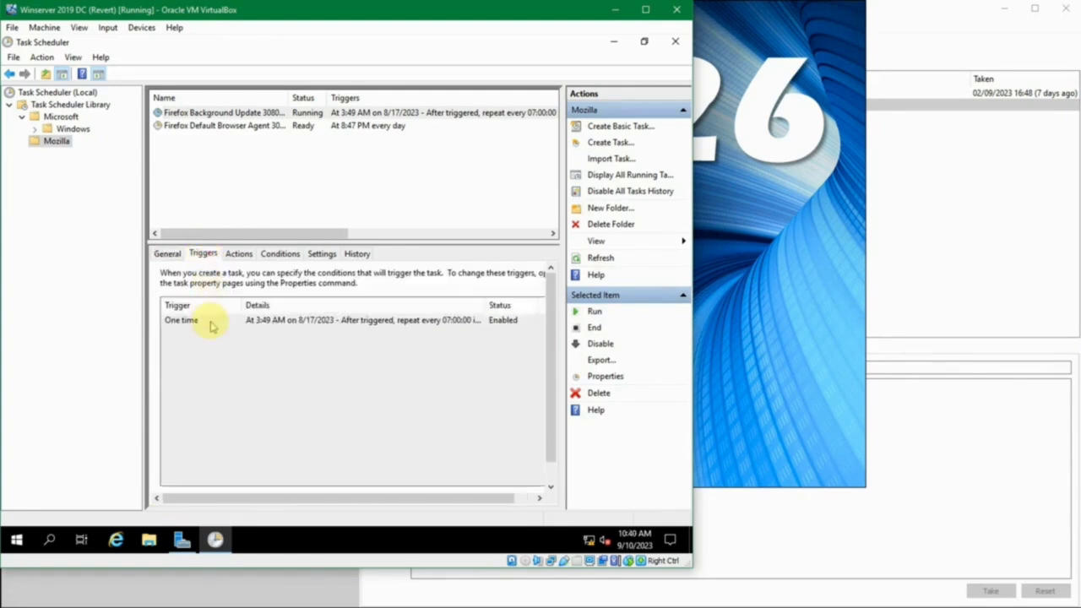
{"action": "left_click", "coordinate": [209, 322]}
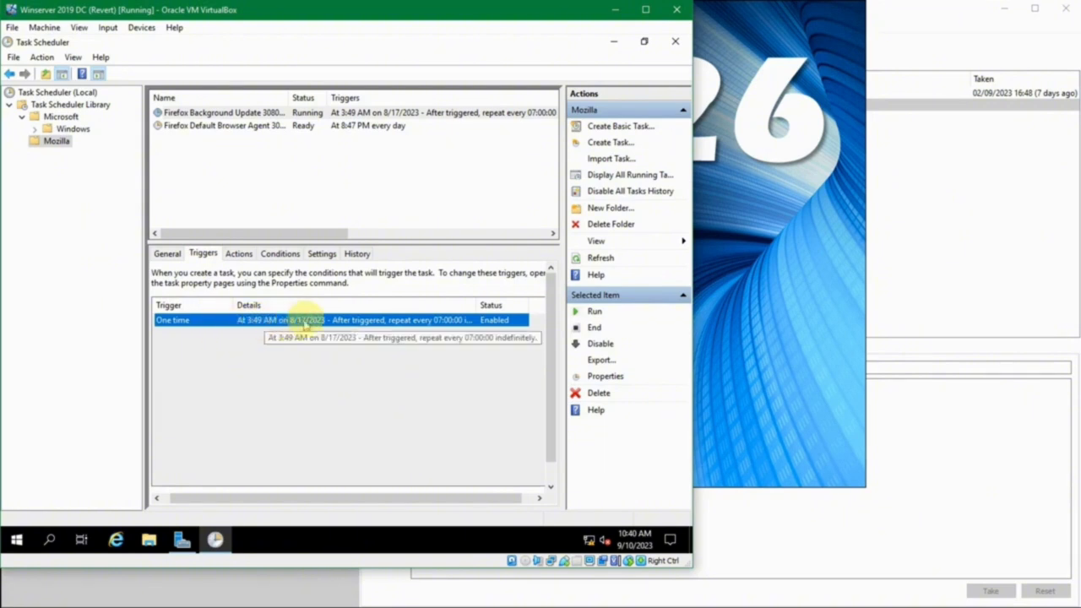
- Check the Start a program action's full command line, then view the run conditions
{"action": "left_click", "coordinate": [242, 256]}
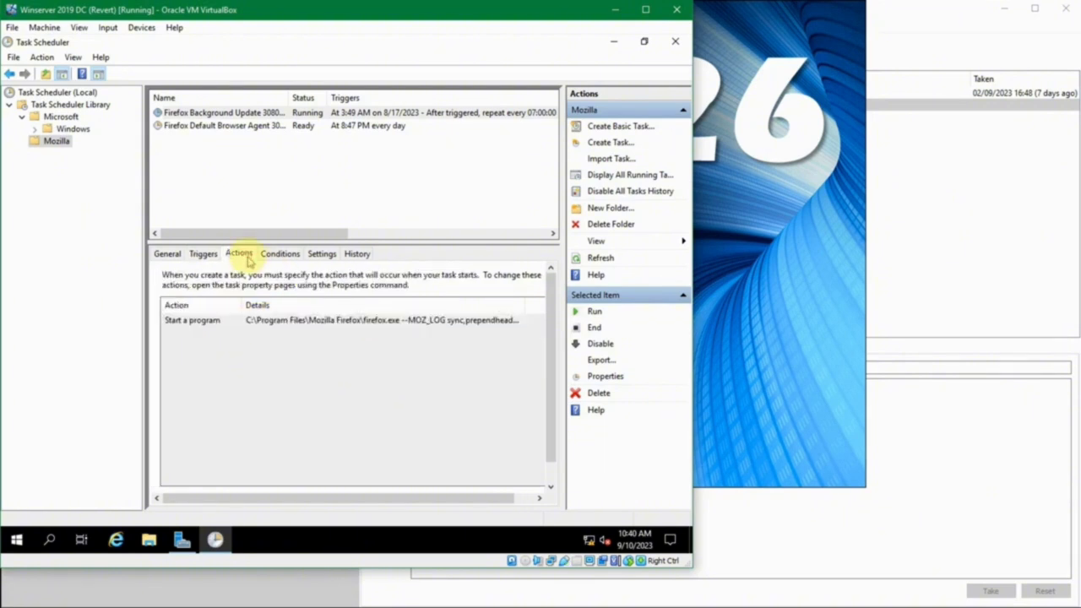
{"action": "left_click", "coordinate": [245, 327]}
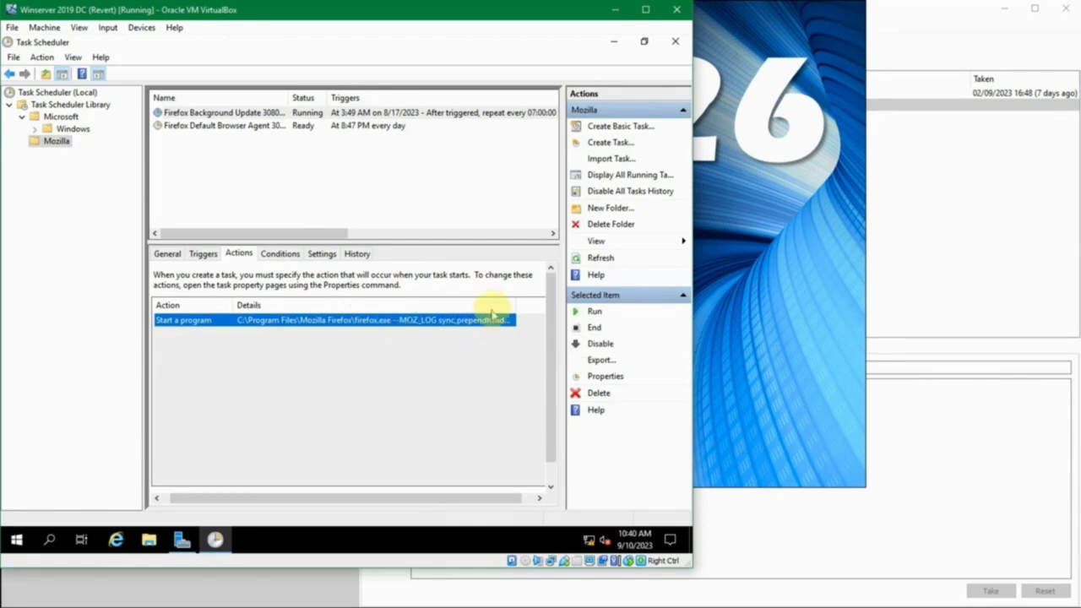
{"action": "left_click_drag", "start_coordinate": [513, 301], "coordinate": [536, 301]}
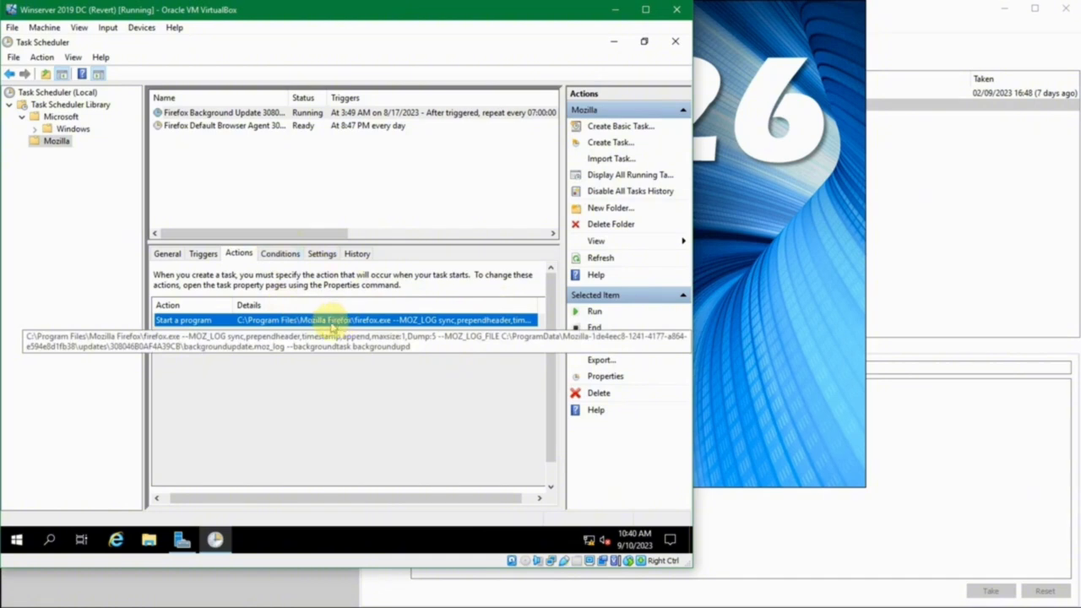
{"action": "left_click", "coordinate": [278, 253]}
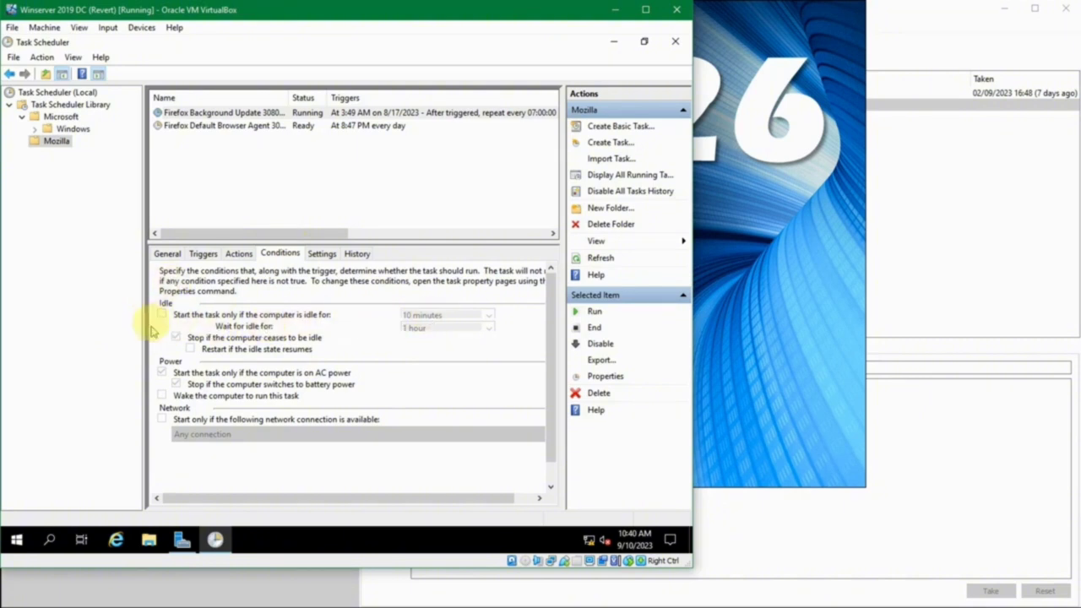
- View the Firefox update task's Settings tab and its History event list
{"action": "left_click", "coordinate": [321, 255]}
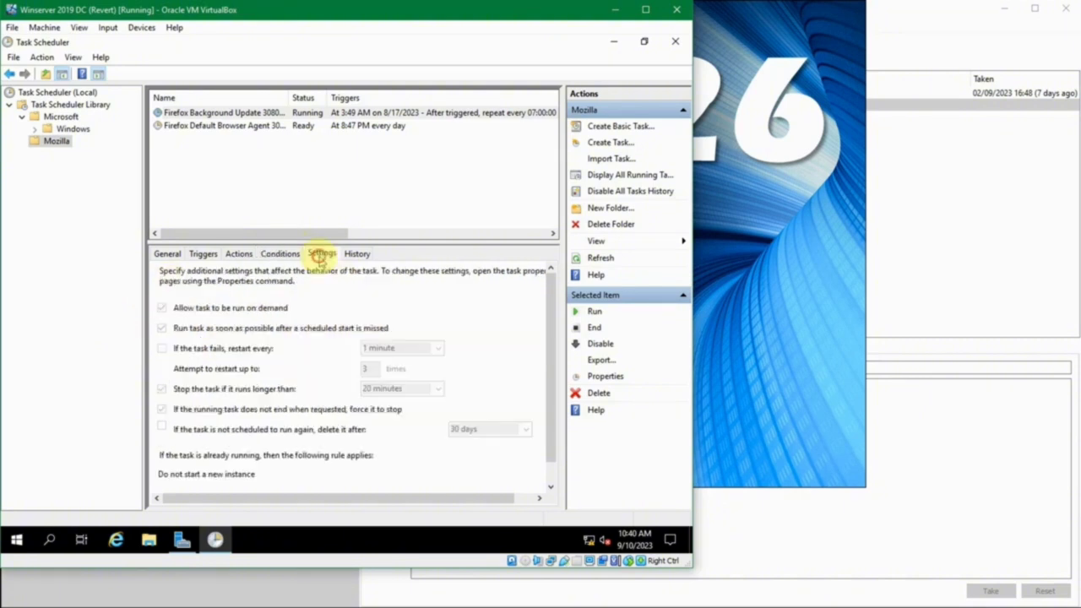
{"action": "left_click", "coordinate": [357, 254]}
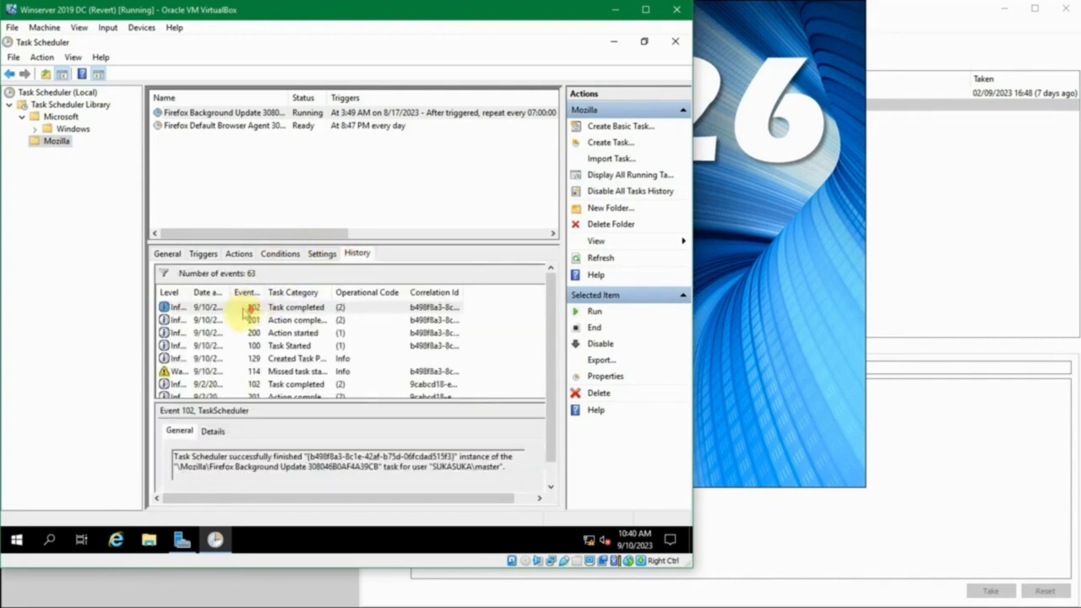
{"action": "scroll", "coordinate": [246, 315], "scroll_direction": "down", "scroll_amount": 6}
{"action": "scroll", "coordinate": [245, 317], "scroll_direction": "up", "scroll_amount": 3}
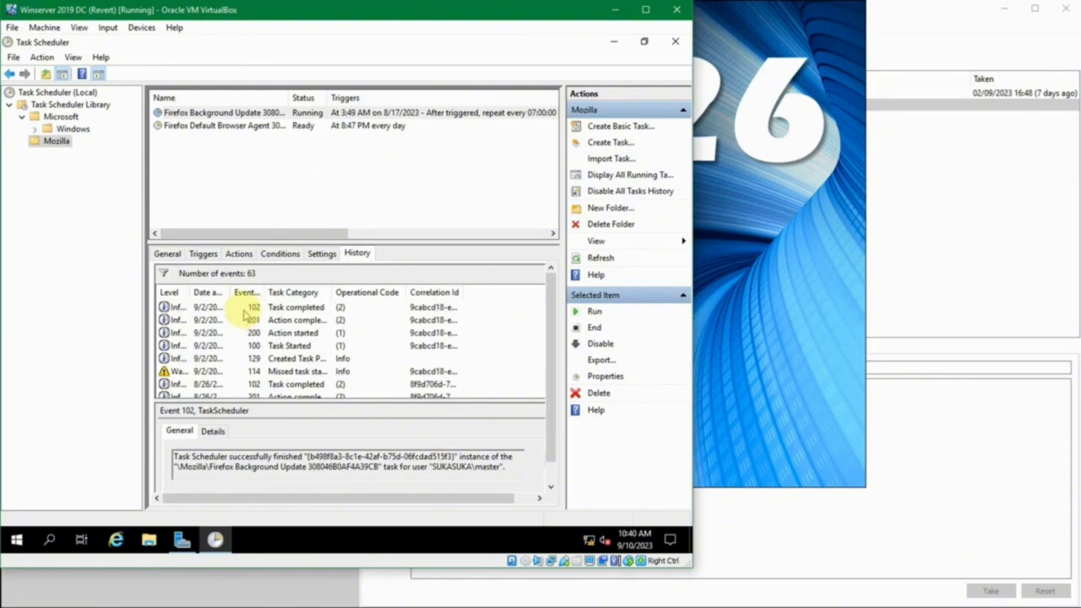
- Inspect the Task completed, Created Task and Action completed events, then reselect the task
{"action": "left_click", "coordinate": [247, 309]}
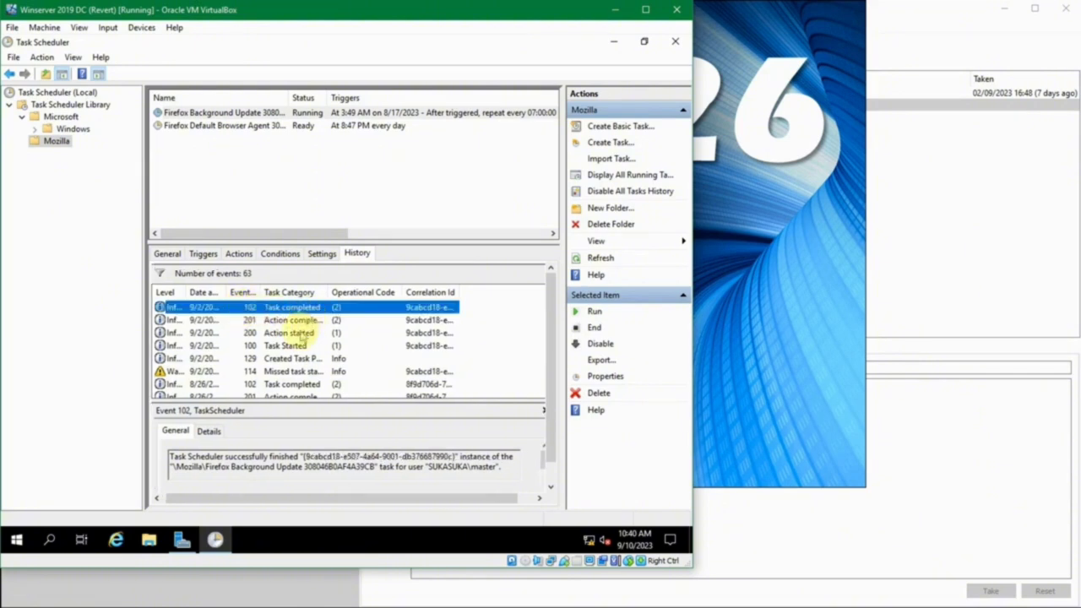
{"action": "left_click", "coordinate": [317, 358]}
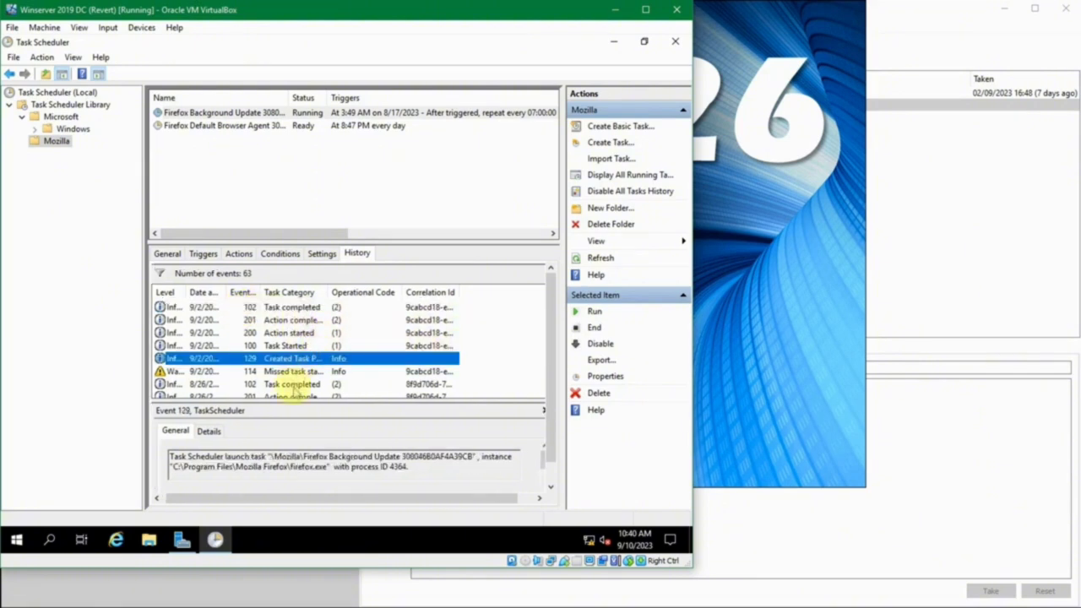
{"action": "left_click", "coordinate": [291, 383]}
{"action": "left_click", "coordinate": [295, 320]}
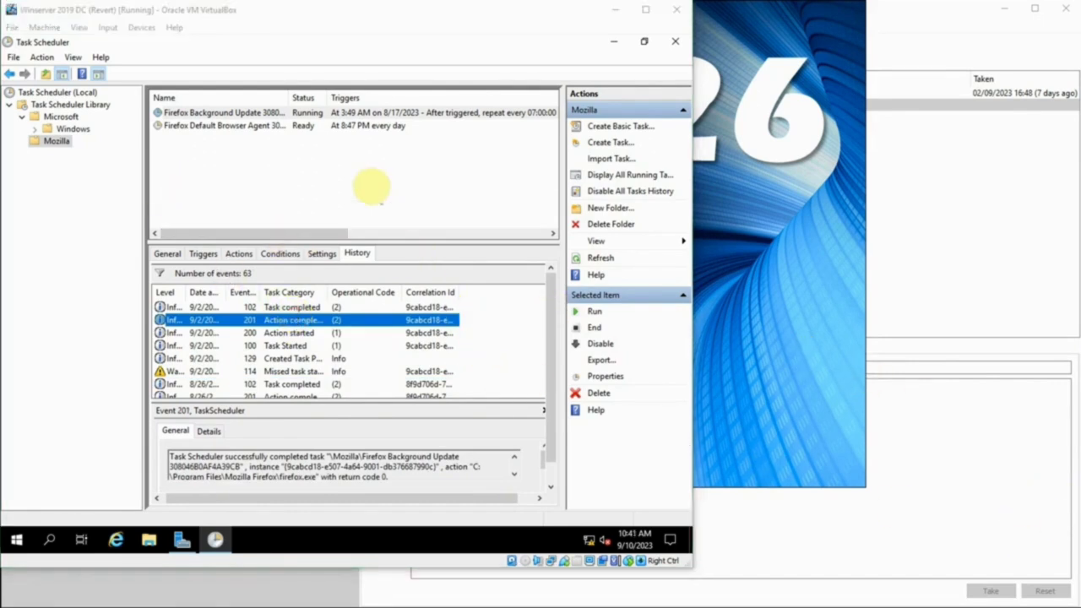
{"action": "left_click", "coordinate": [372, 187]}
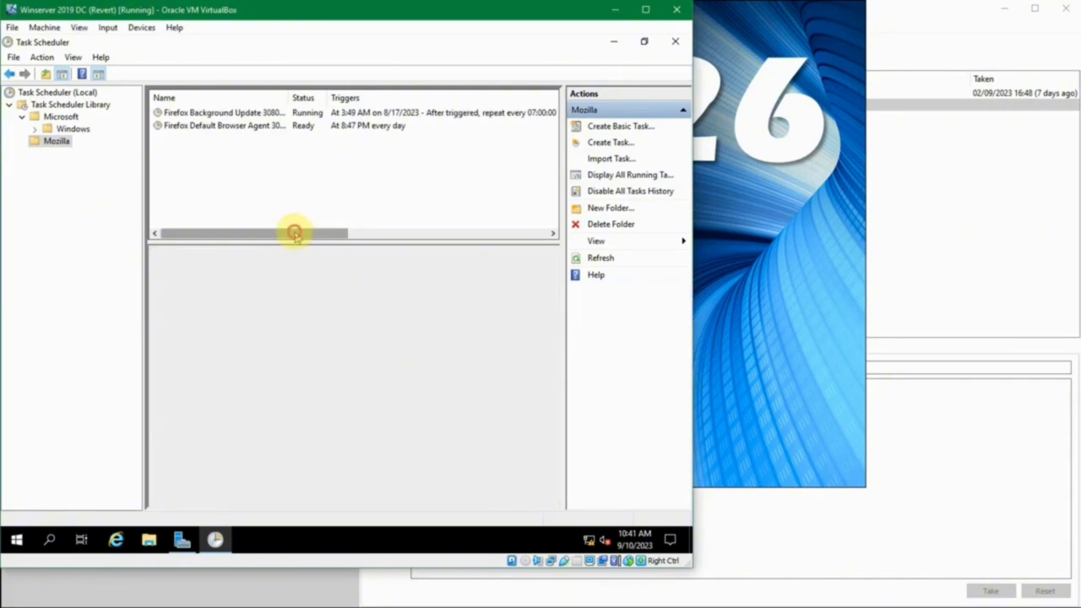
{"action": "left_click", "coordinate": [294, 233]}
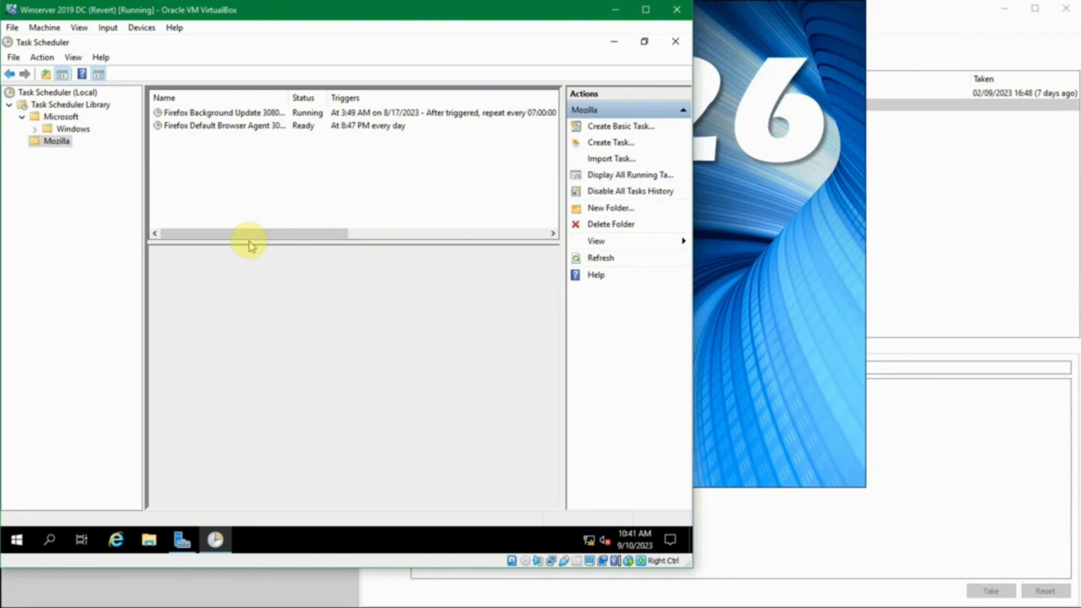
- Add a new folder named 'Admin' under Task Scheduler Library and open it
{"action": "right_click", "coordinate": [51, 105]}
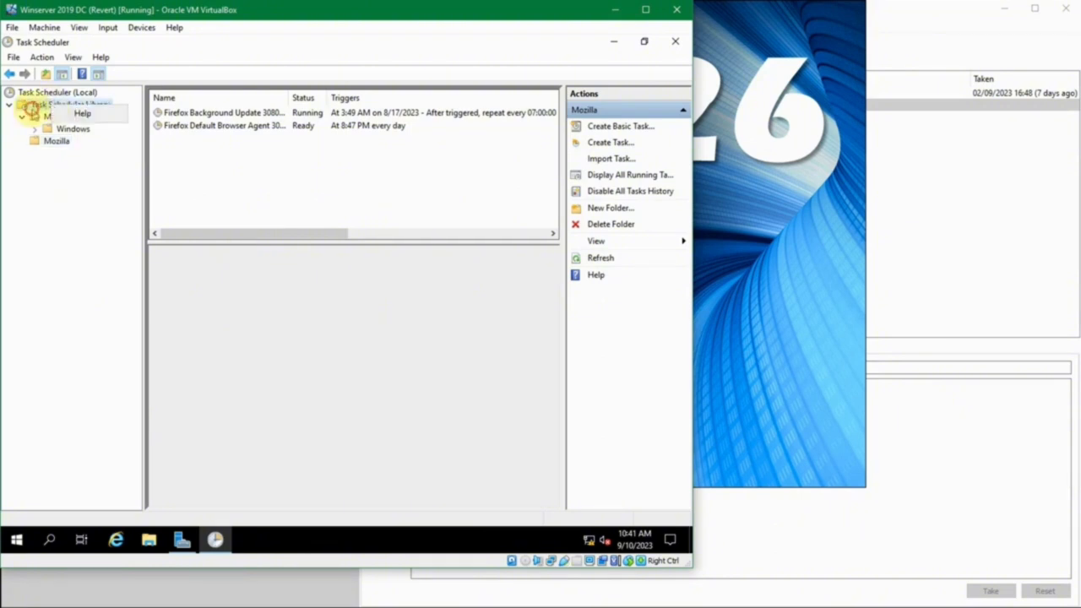
{"action": "left_click", "coordinate": [50, 106]}
{"action": "right_click", "coordinate": [54, 106]}
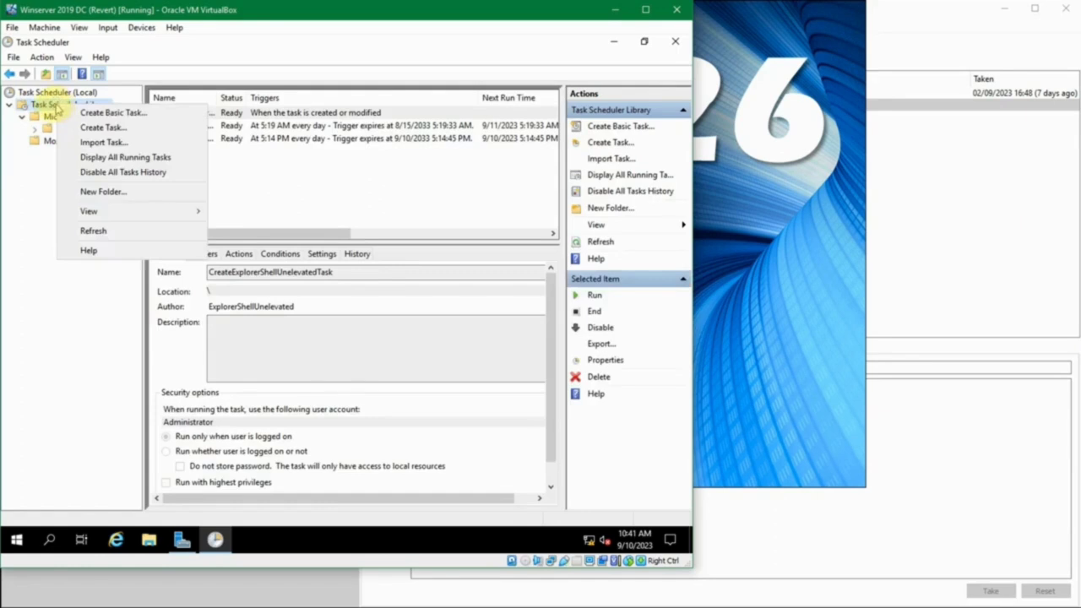
{"action": "left_click", "coordinate": [52, 107]}
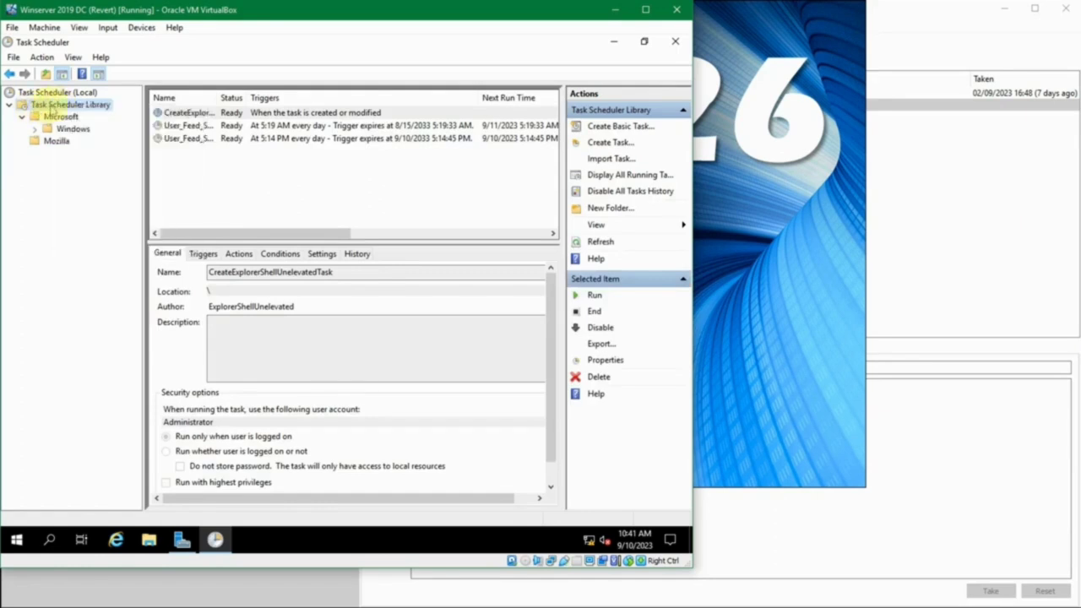
{"action": "right_click", "coordinate": [68, 104]}
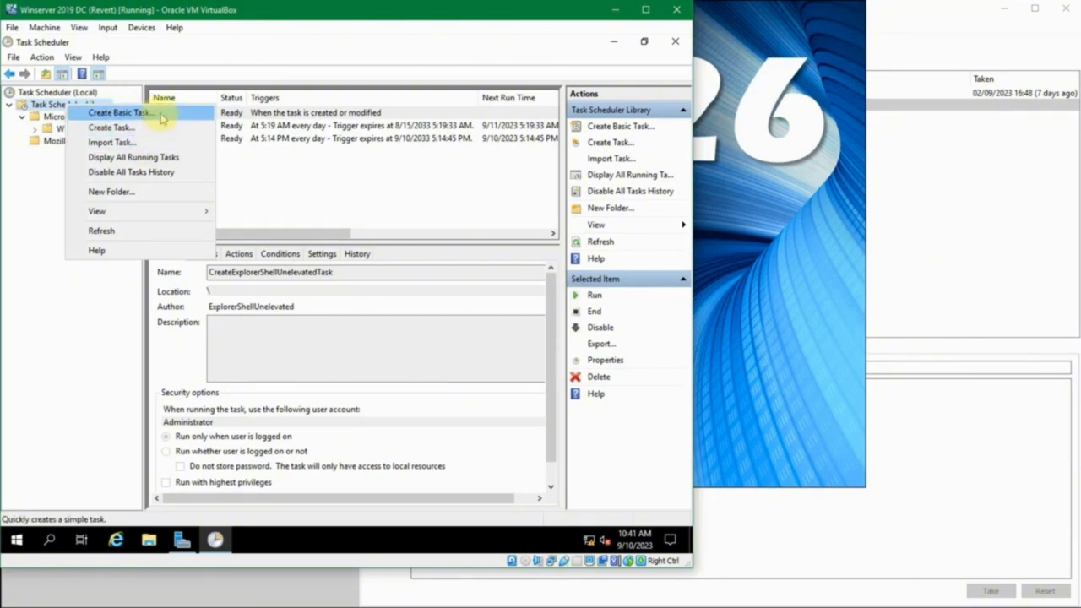
{"action": "left_click", "coordinate": [145, 194]}
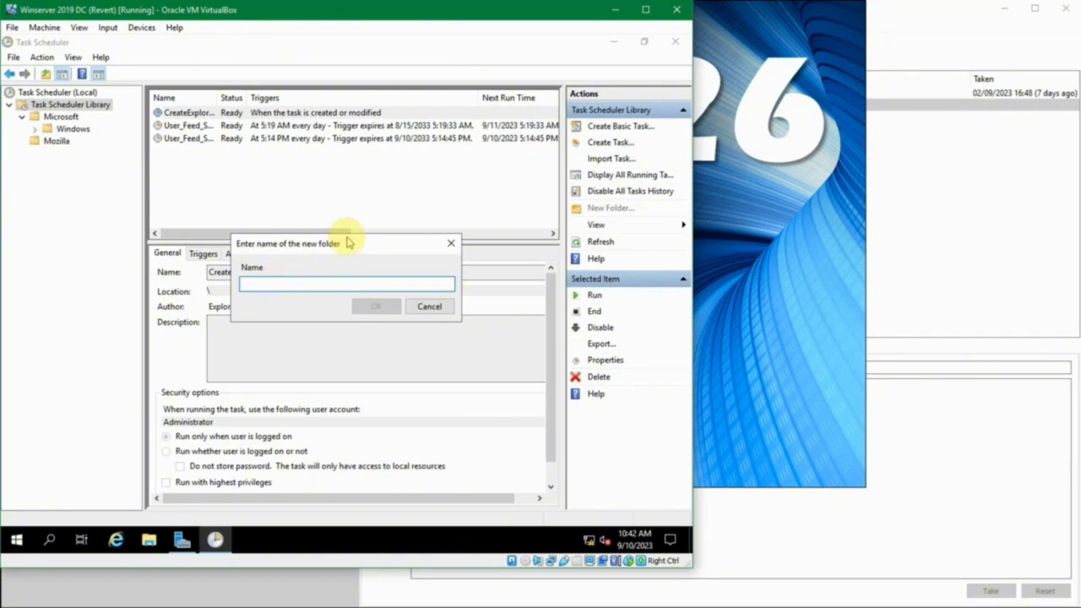
{"action": "type", "text": "Admin"}
{"action": "key", "text": "Return"}
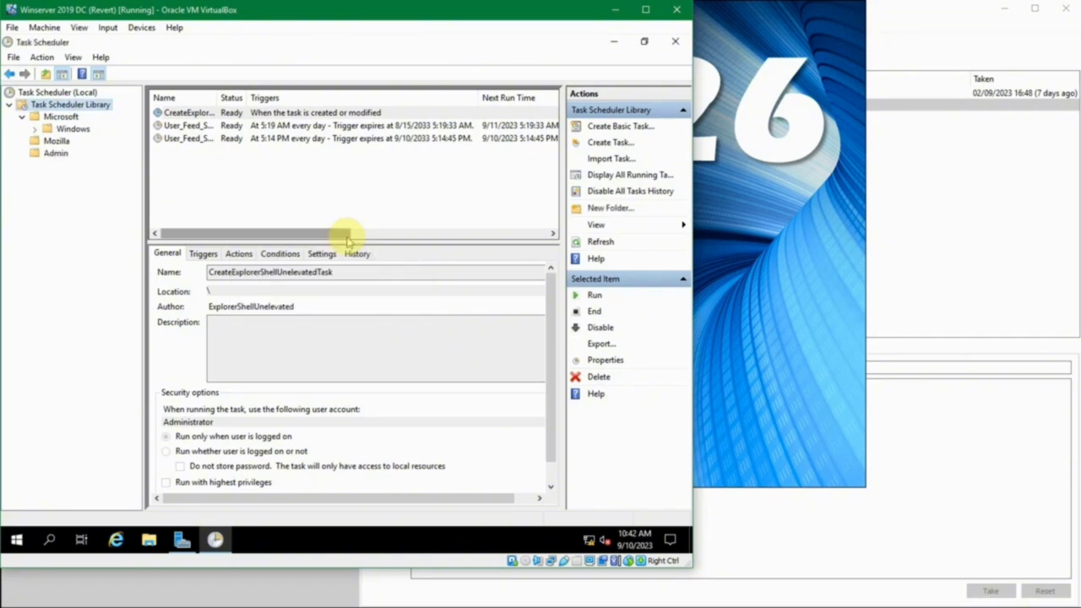
{"action": "left_click", "coordinate": [55, 156]}
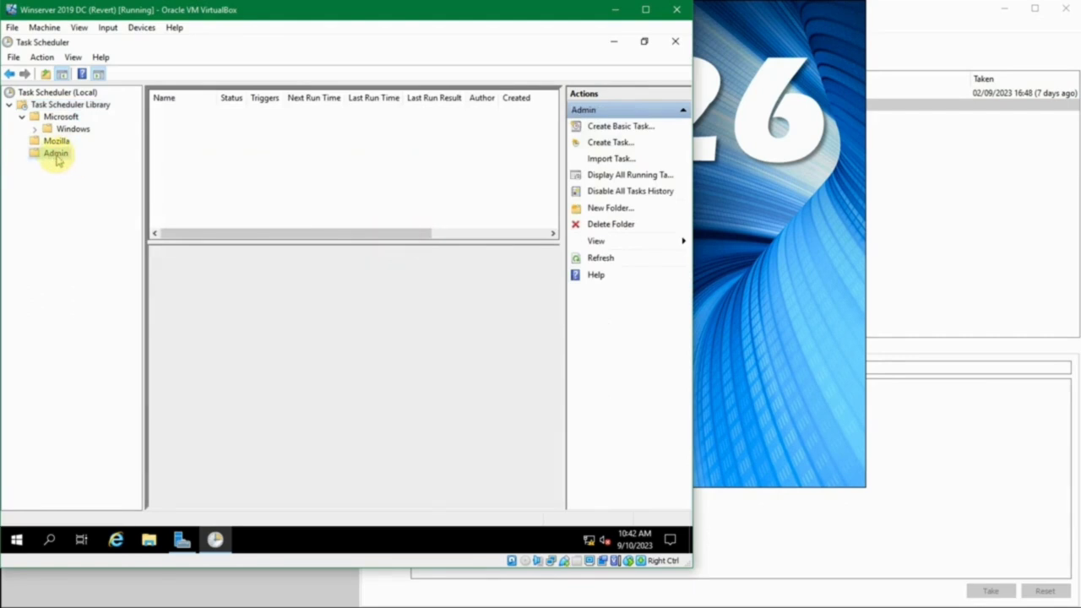
- Name the Admin basic task 'Jalankan Notepad' with description 'Jalankan notepad setiap baru login k'
{"action": "right_click", "coordinate": [56, 157]}
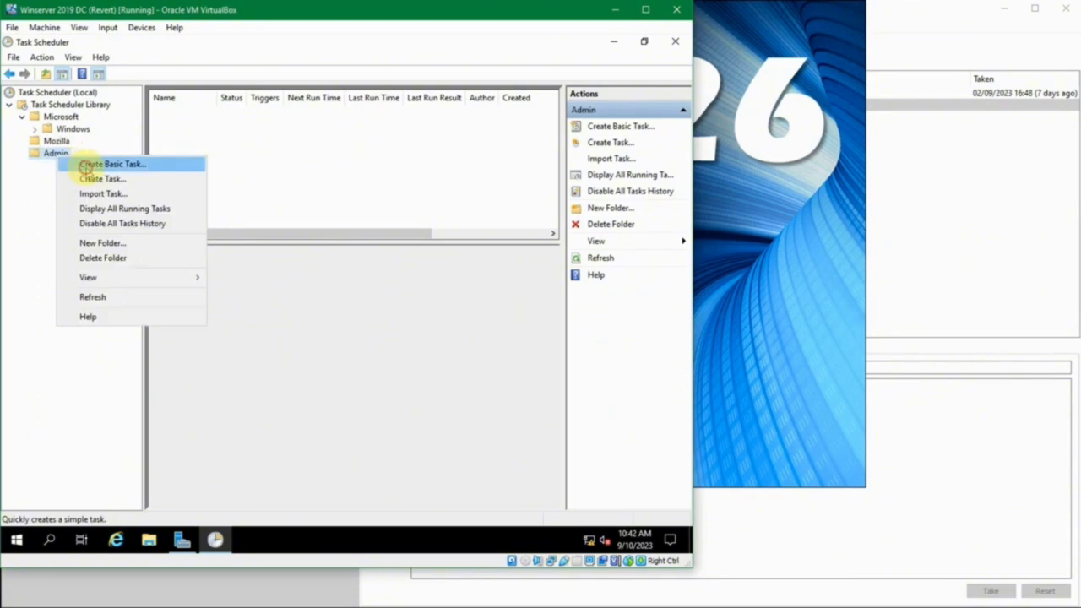
{"action": "left_click", "coordinate": [87, 169]}
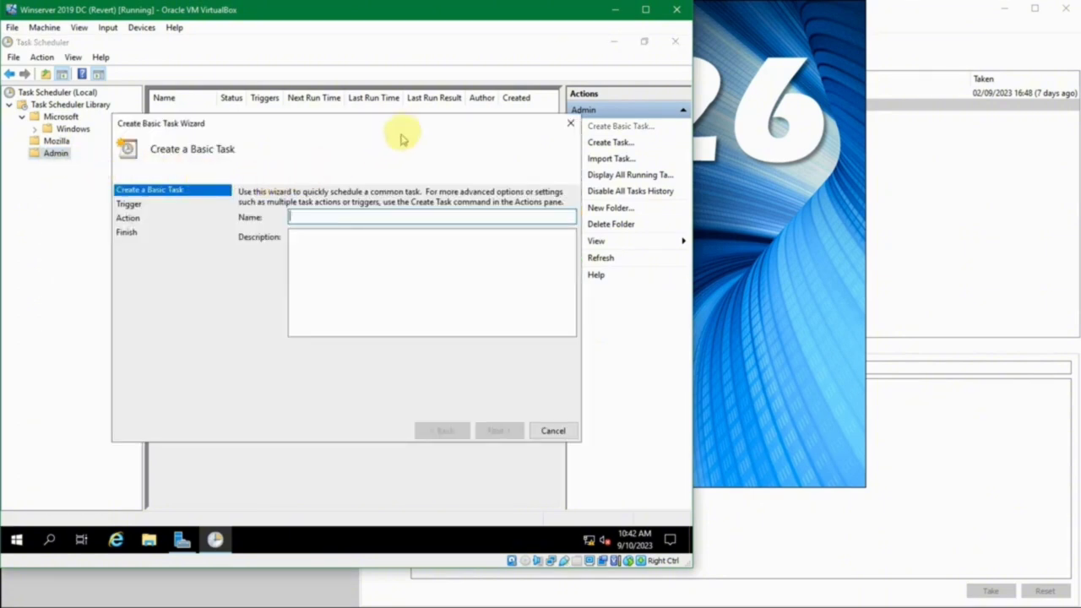
{"action": "left_click", "coordinate": [571, 123]}
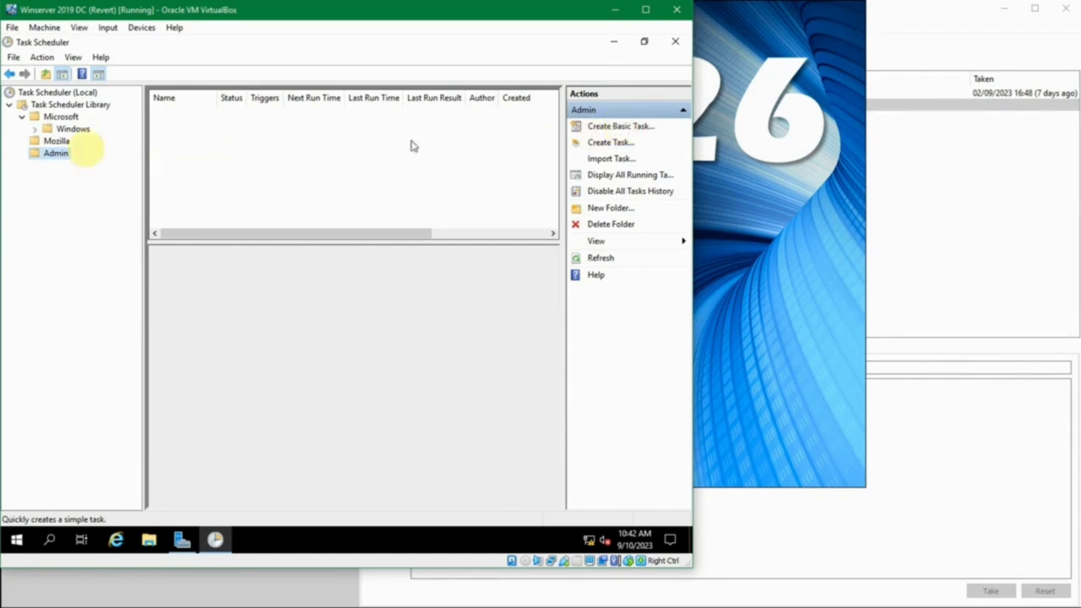
{"action": "right_click", "coordinate": [52, 154]}
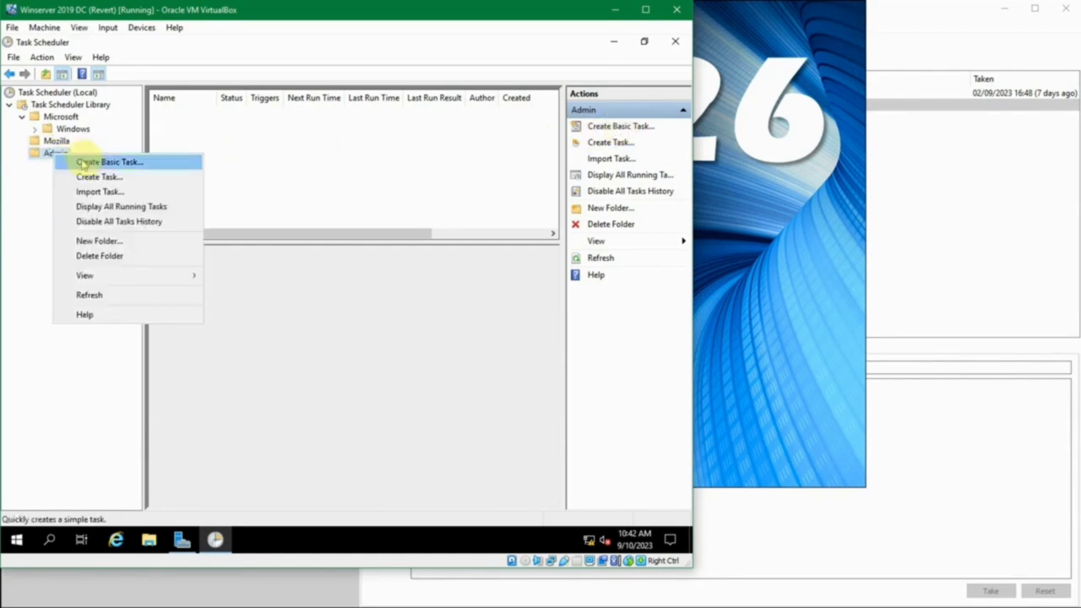
{"action": "left_click", "coordinate": [87, 161]}
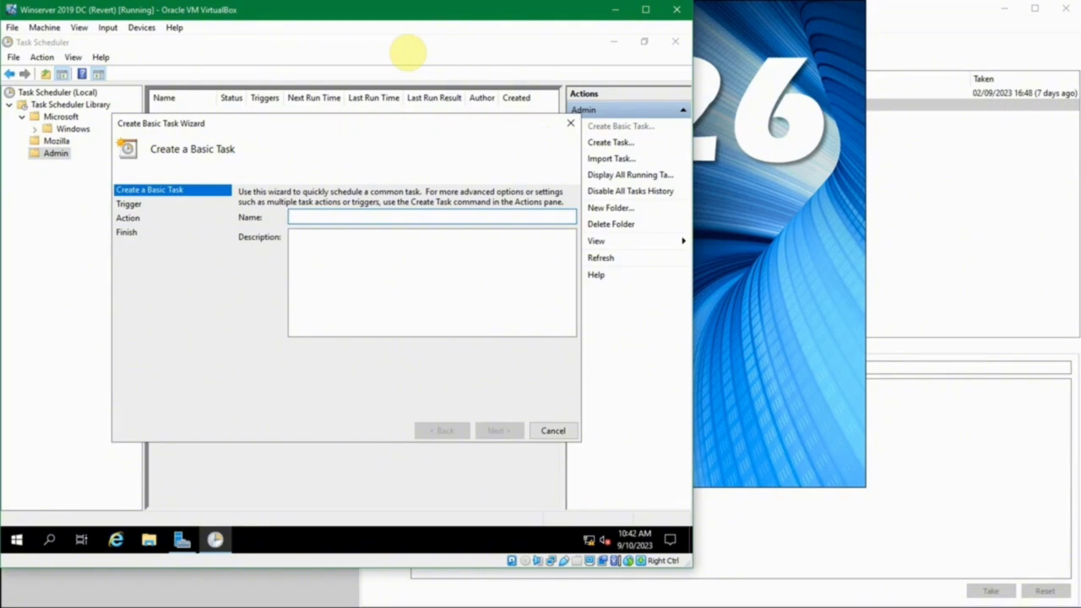
{"action": "type", "text": "Jalankan Notepad"}
{"action": "key", "text": "Tab"}
{"action": "type", "text": "Jalankan notepad setiap baru login k"}
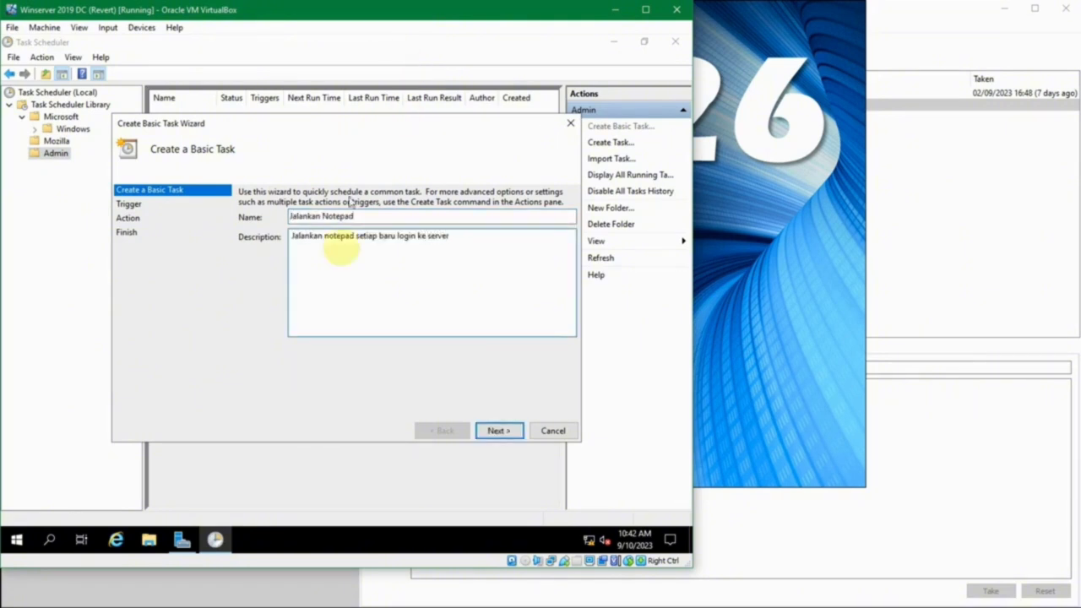
{"action": "left_click", "coordinate": [496, 432]}
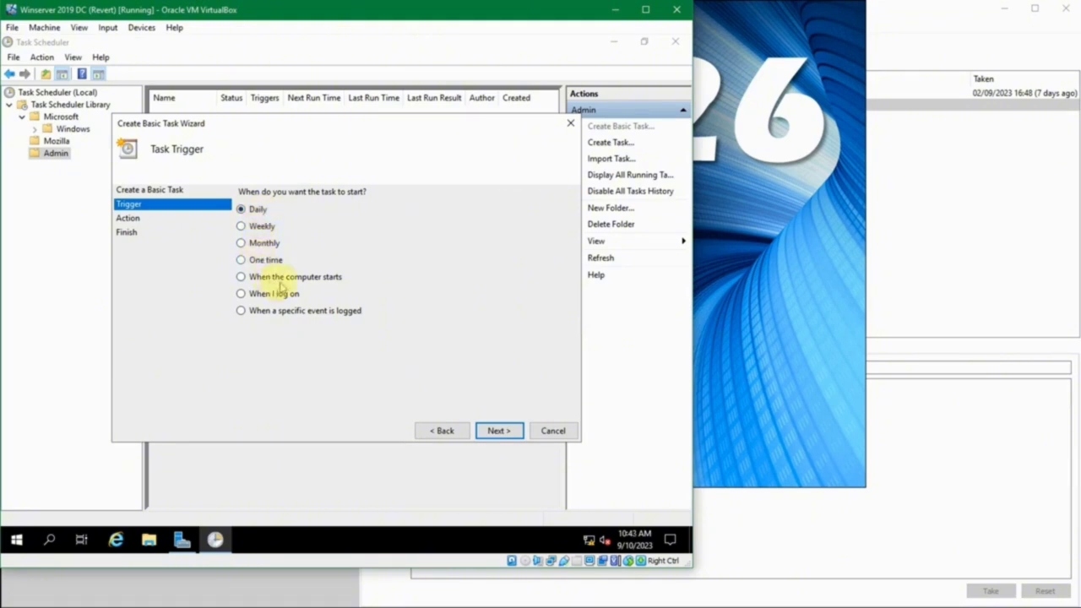
- Set the basic task's trigger to 'When I log on' and continue to the Action page
{"action": "left_click", "coordinate": [279, 282]}
{"action": "left_click", "coordinate": [279, 293]}
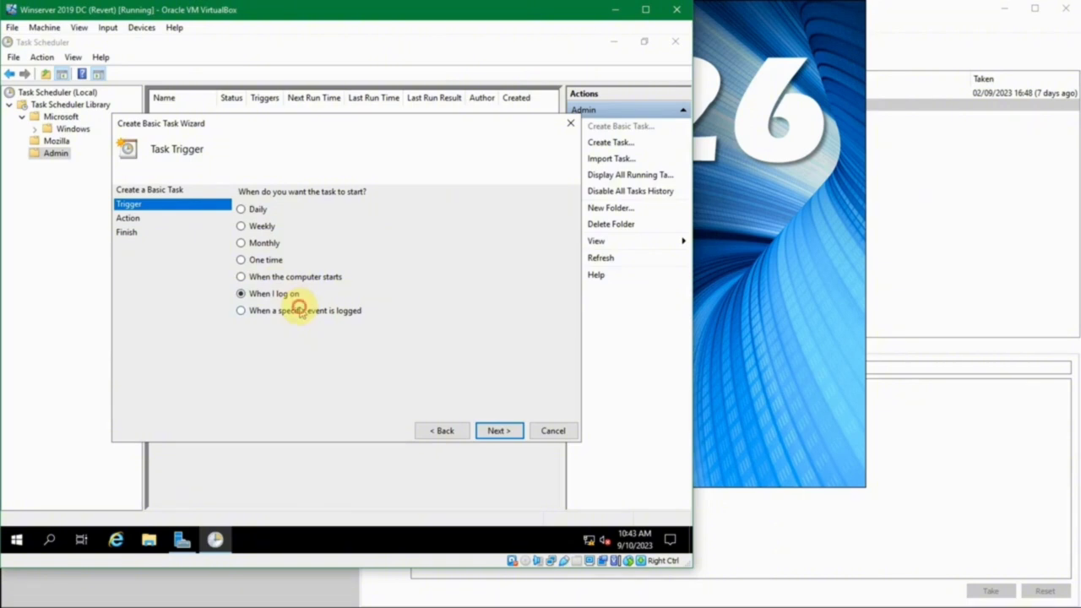
{"action": "left_click", "coordinate": [300, 310]}
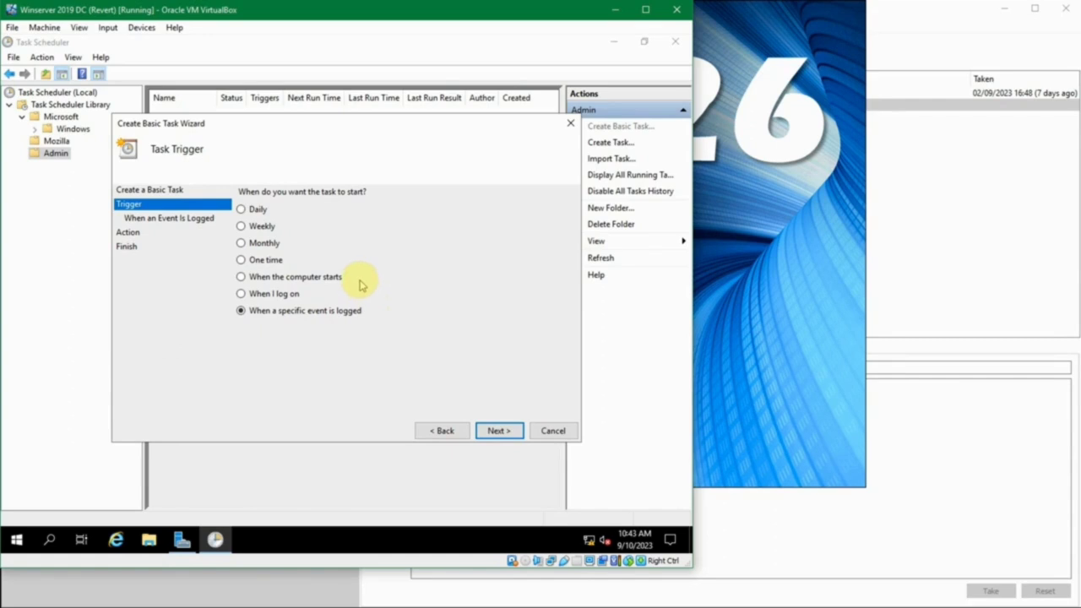
{"action": "left_click", "coordinate": [296, 293]}
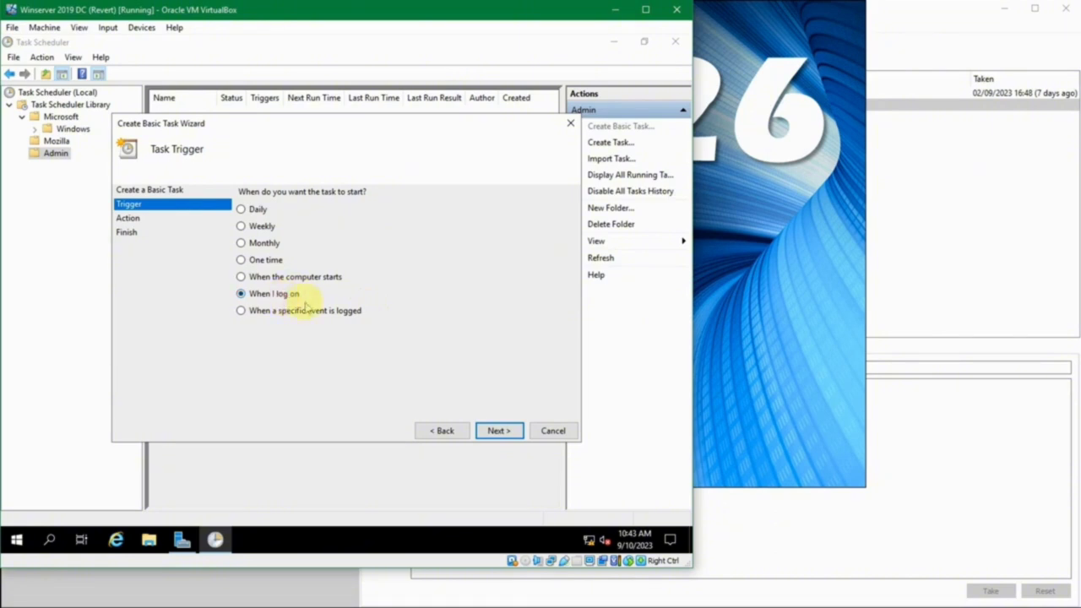
{"action": "left_click", "coordinate": [499, 432]}
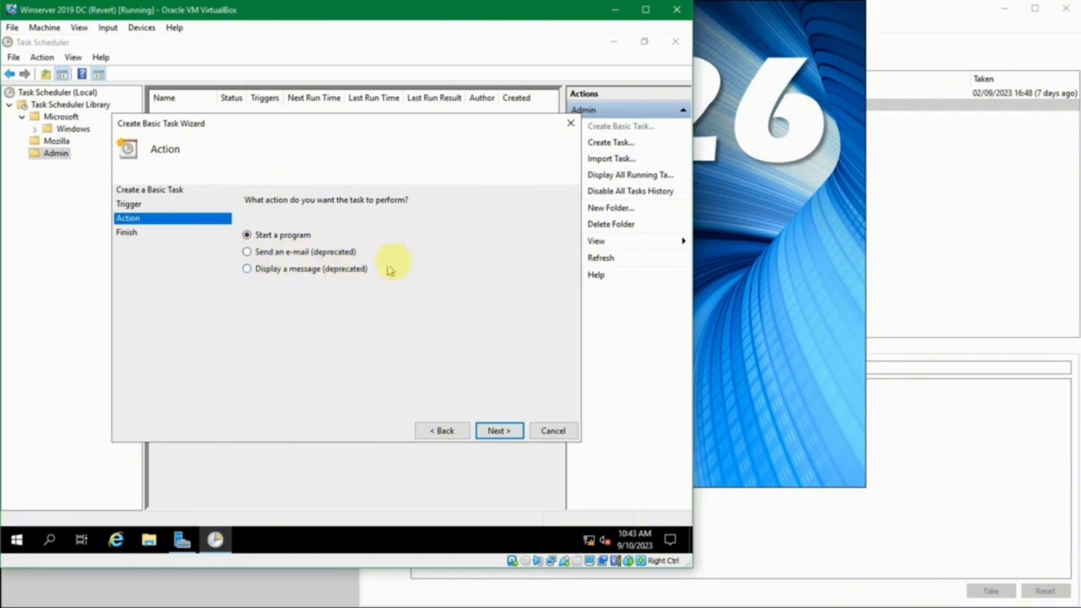
- Browse to C:\Windows and choose notepad.exe as the program the task starts
{"action": "left_click", "coordinate": [494, 432]}
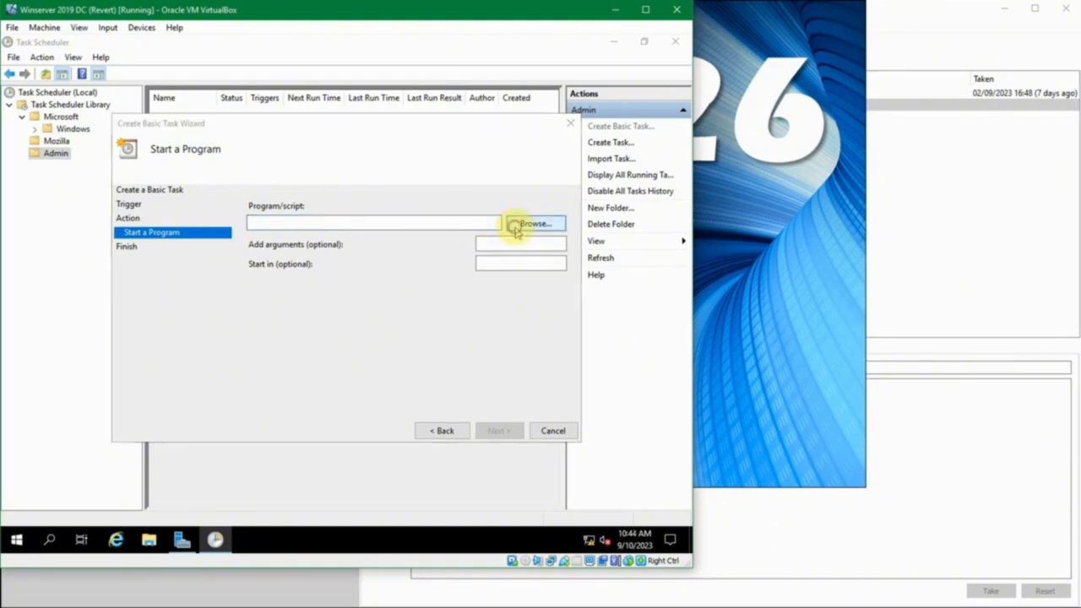
{"action": "left_click", "coordinate": [515, 226]}
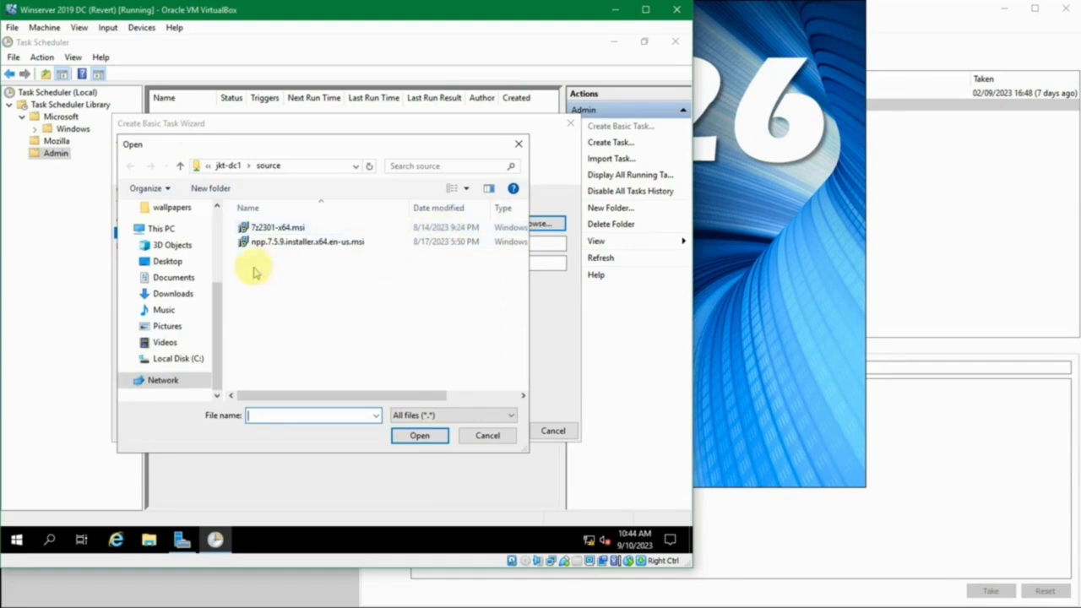
{"action": "left_click", "coordinate": [217, 296]}
{"action": "mouse_move", "coordinate": [217, 295]}
{"action": "left_mouse_down"}
{"action": "mouse_move", "coordinate": [212, 212]}
{"action": "mouse_move", "coordinate": [215, 309]}
{"action": "left_mouse_up"}
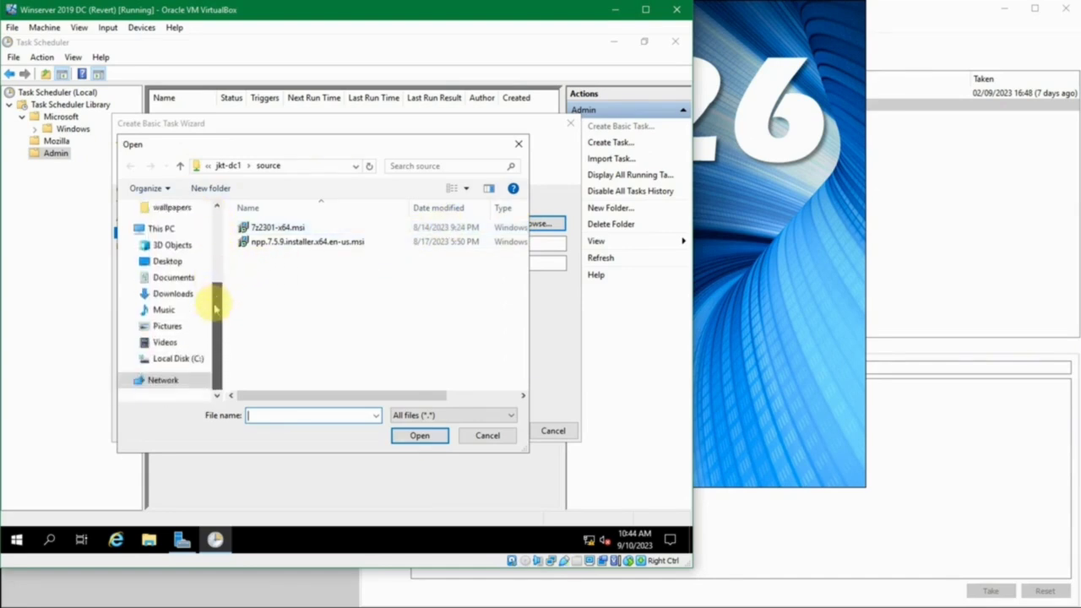
{"action": "left_click", "coordinate": [186, 359]}
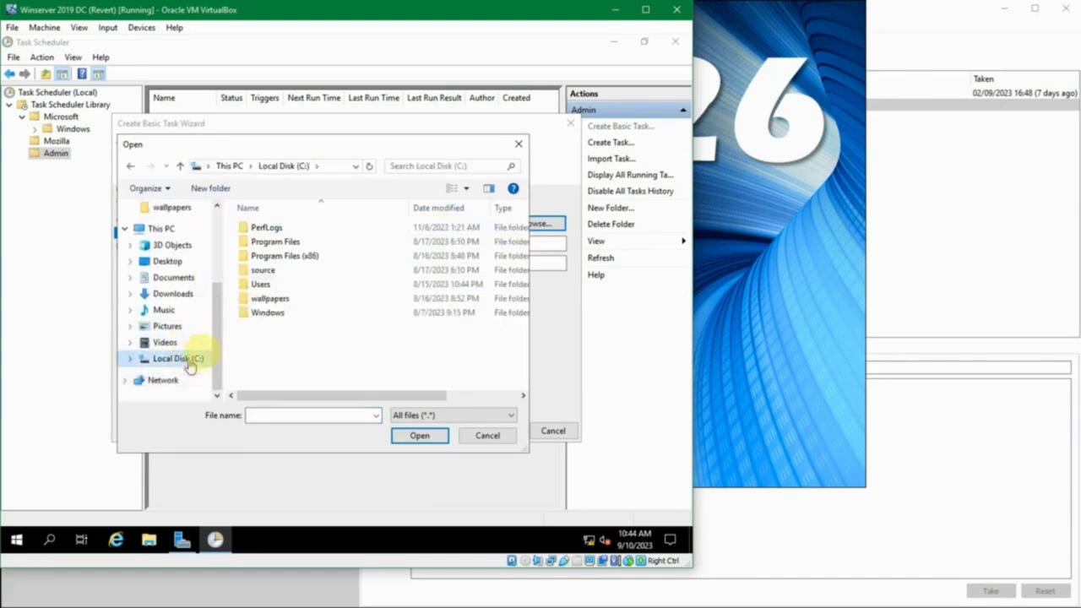
{"action": "double_click", "coordinate": [262, 316]}
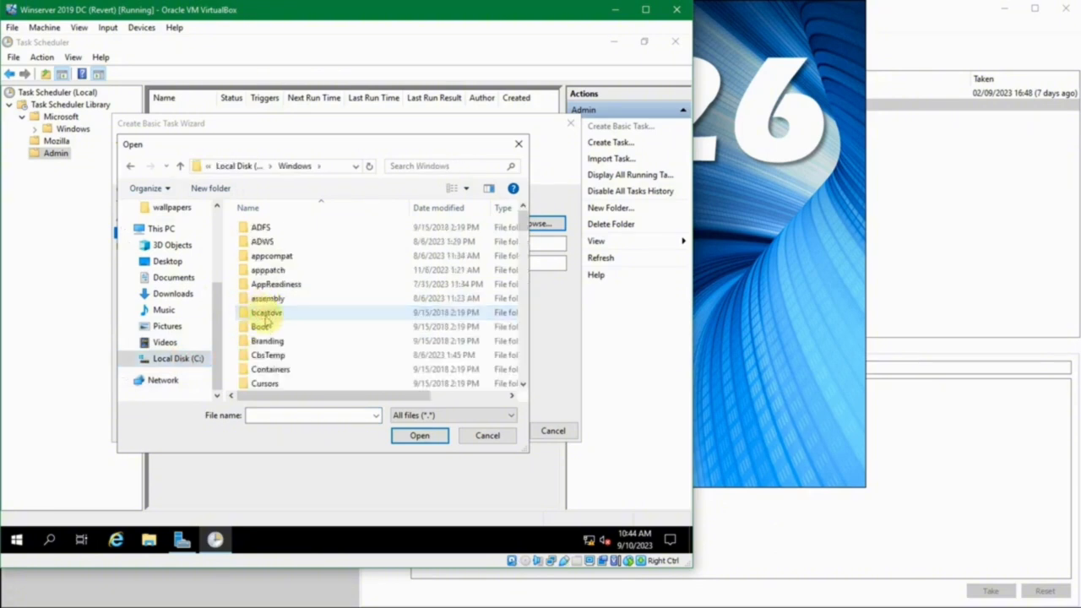
{"action": "scroll", "coordinate": [265, 311], "scroll_direction": "down", "scroll_amount": 20}
{"action": "left_click", "coordinate": [279, 226]}
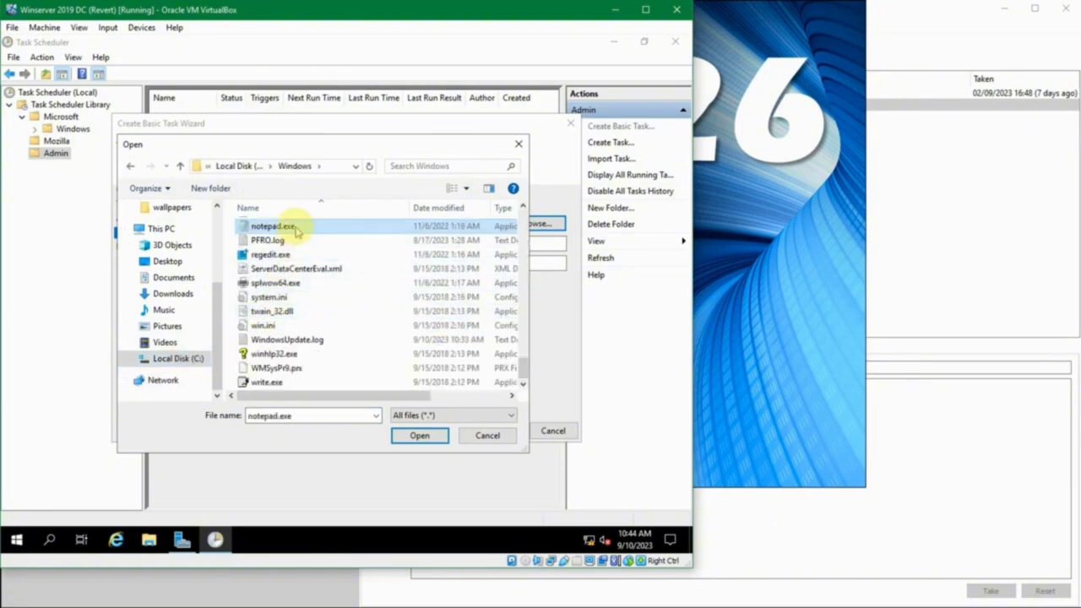
{"action": "left_click", "coordinate": [417, 434]}
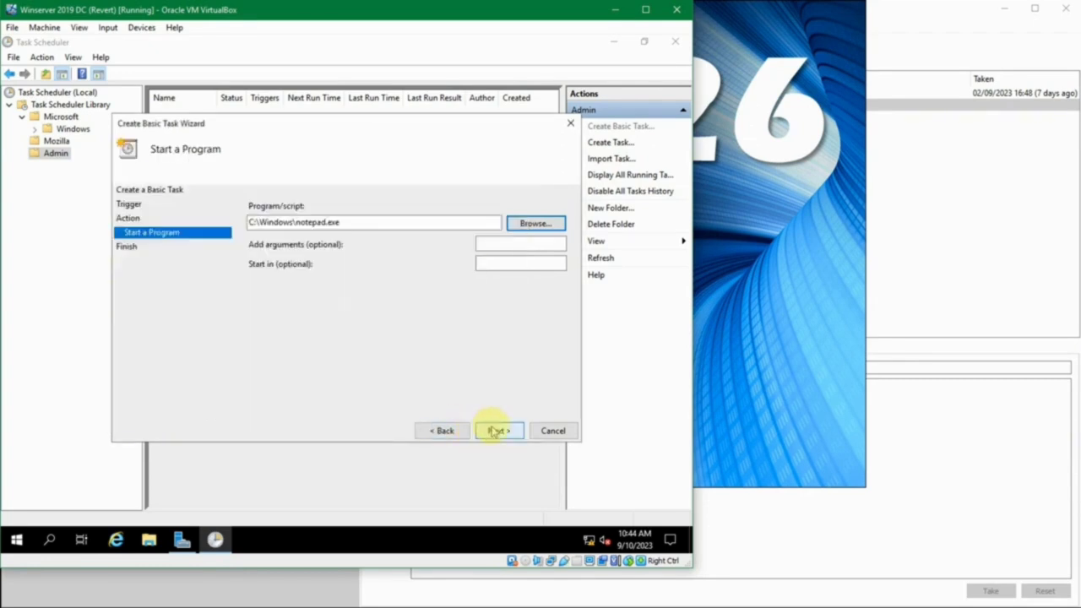
- Check the optional arguments and start-in fields, then continue to the task summary
{"action": "left_click", "coordinate": [520, 243]}
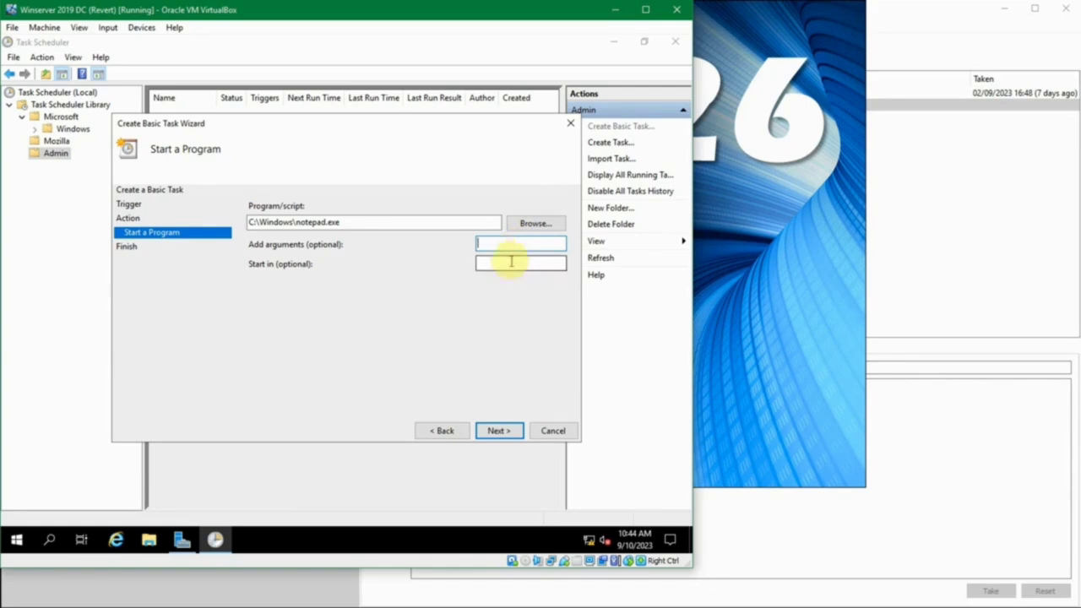
{"action": "left_click", "coordinate": [509, 264]}
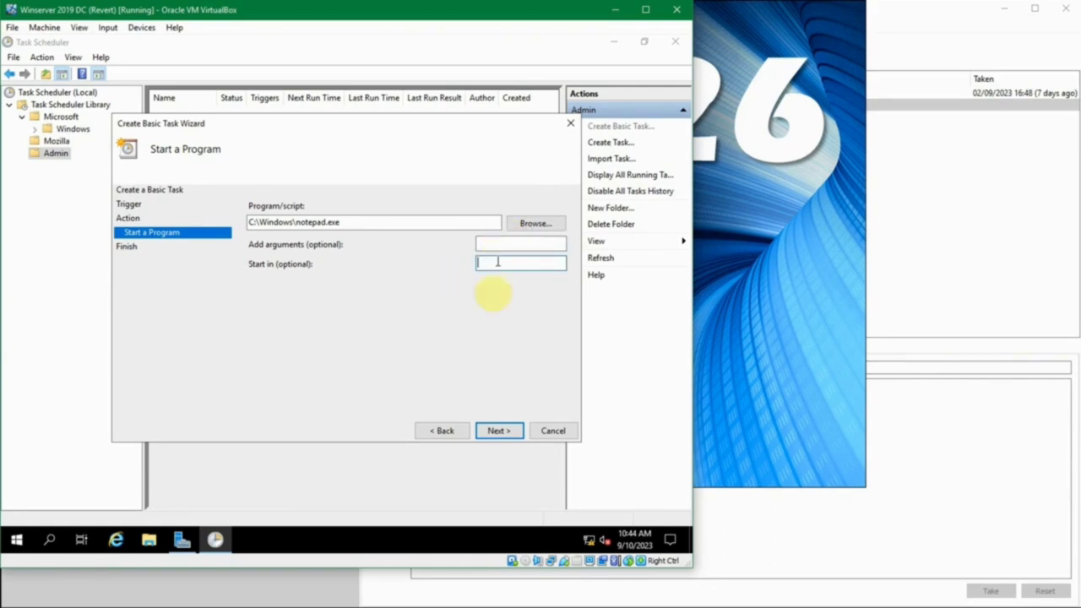
{"action": "left_click", "coordinate": [498, 431]}
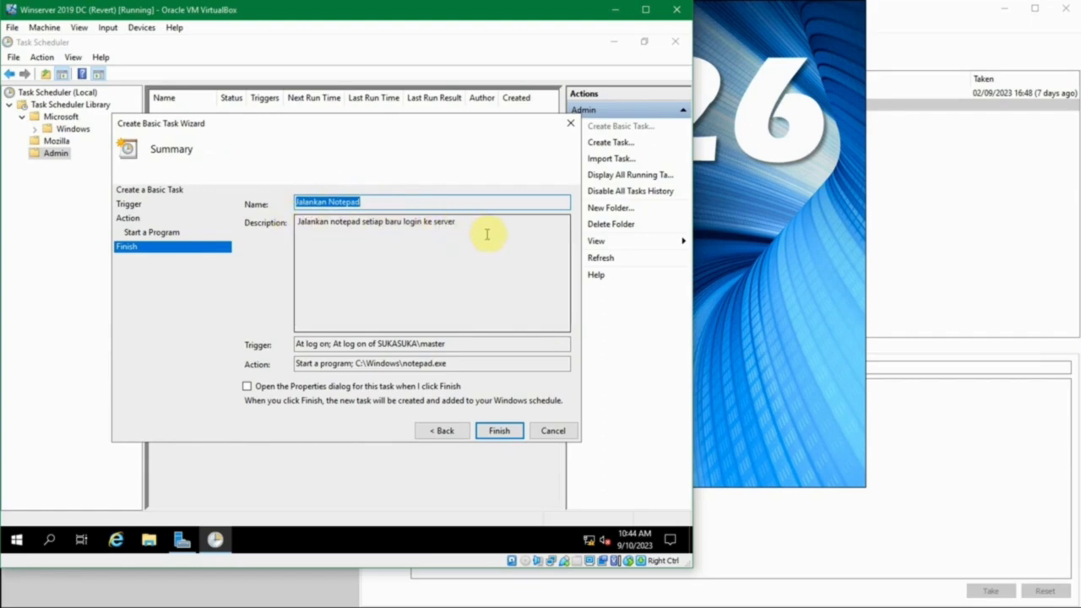
{"action": "key", "text": "Tab"}
{"action": "left_click", "coordinate": [403, 244]}
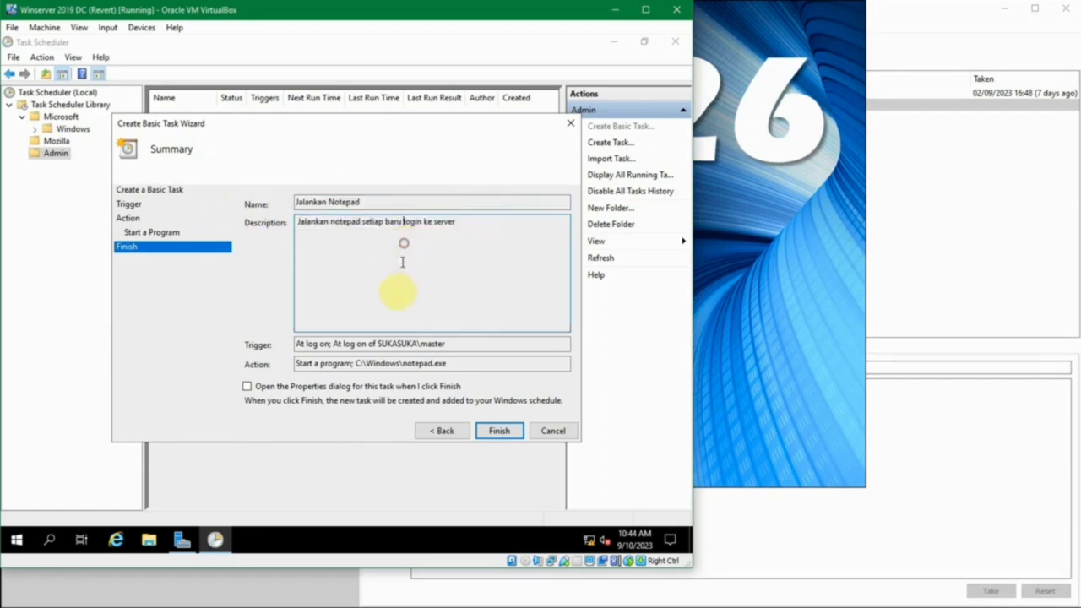
{"action": "left_click", "coordinate": [453, 342]}
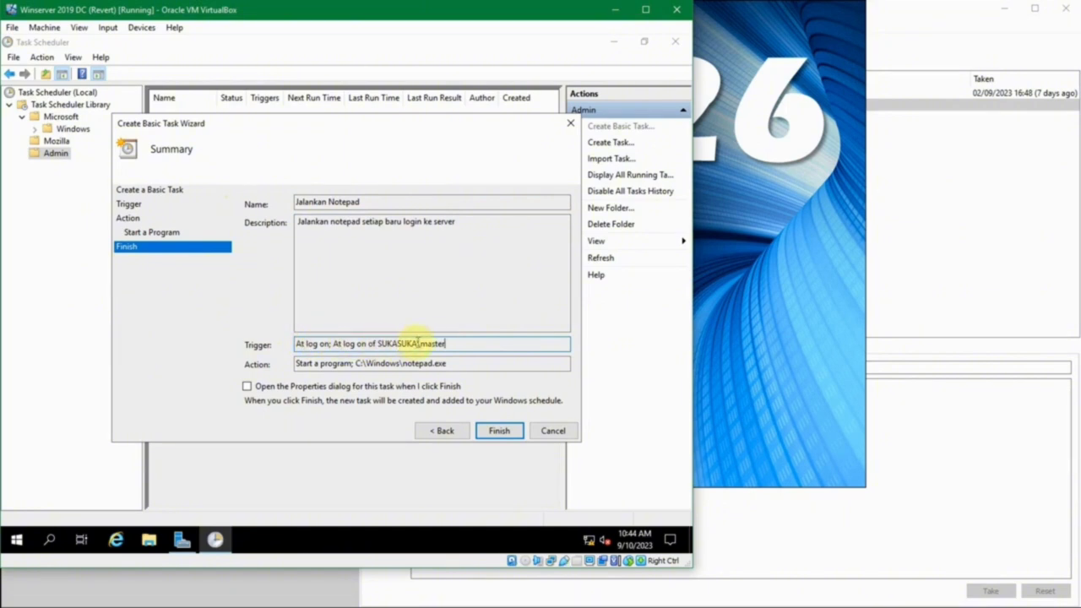
{"action": "left_click", "coordinate": [466, 343]}
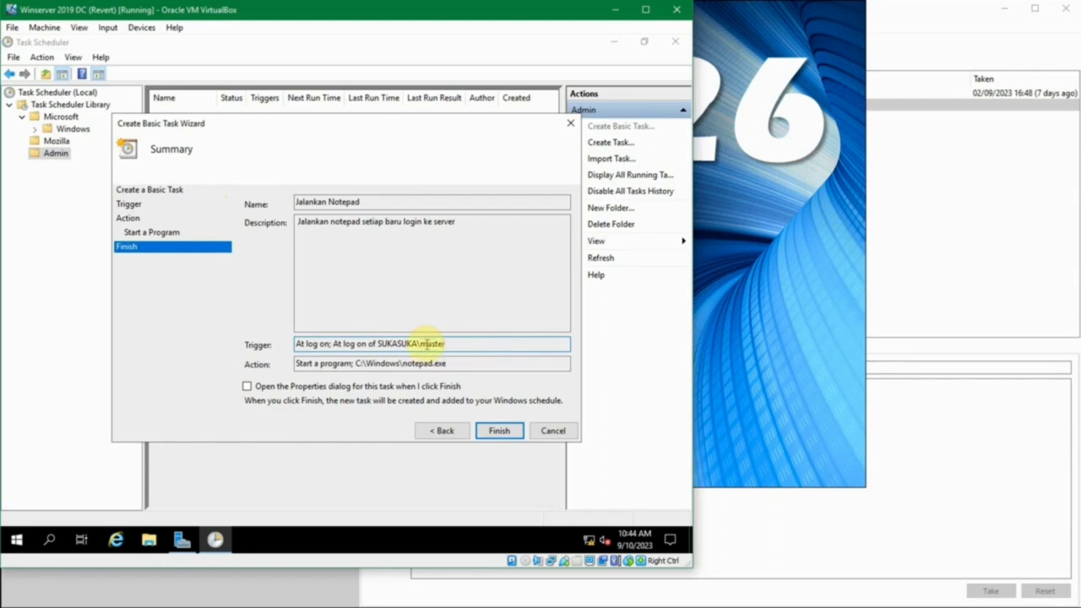
{"action": "left_click_drag", "start_coordinate": [422, 344], "coordinate": [451, 343]}
{"action": "left_click", "coordinate": [454, 343]}
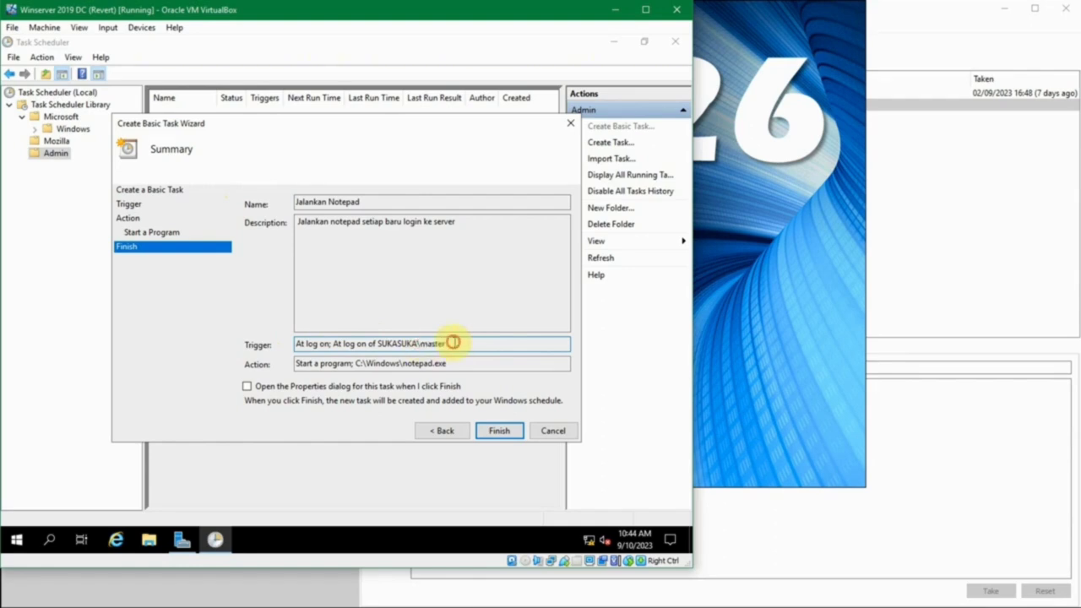
- Finish the Jalankan Notepad task, select it, and widen the Name, Last Run Time and Author columns
{"action": "left_click", "coordinate": [499, 432]}
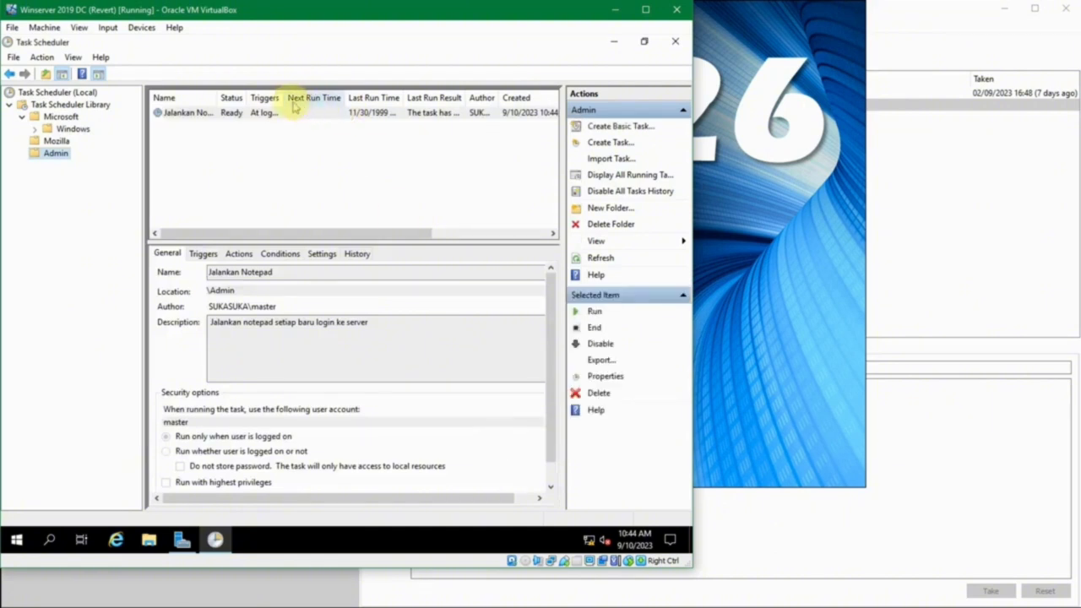
{"action": "left_click", "coordinate": [252, 113]}
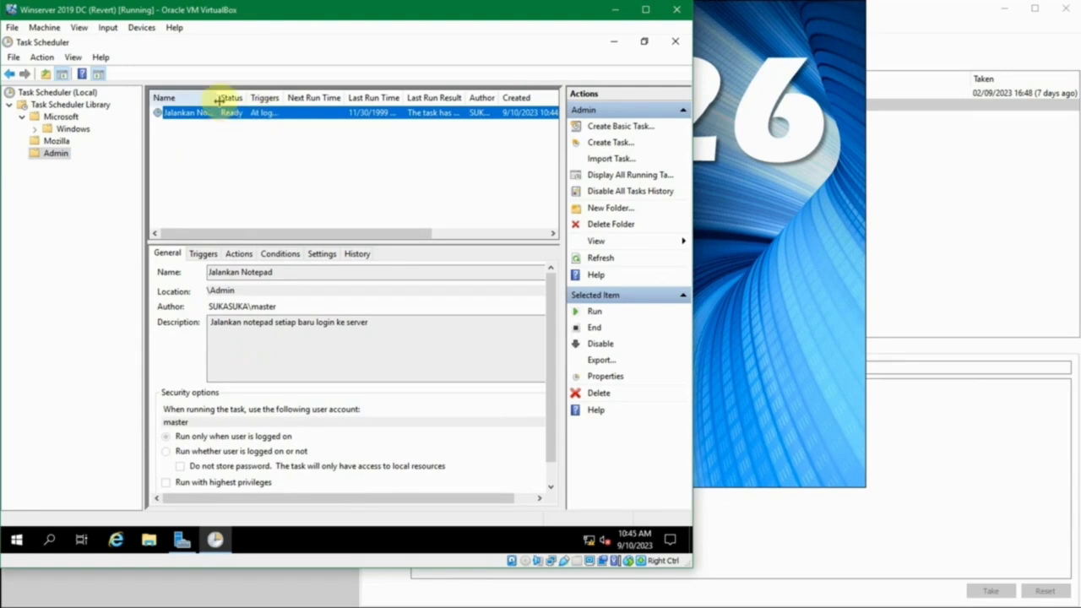
{"action": "left_click_drag", "start_coordinate": [219, 99], "coordinate": [395, 100]}
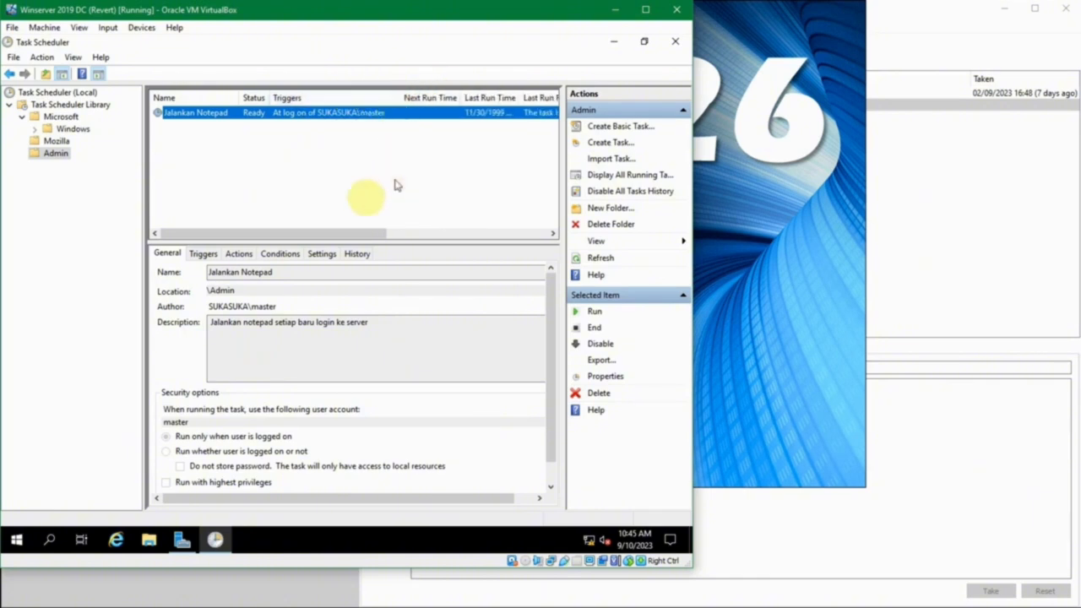
{"action": "left_click_drag", "start_coordinate": [349, 234], "coordinate": [437, 233]}
{"action": "left_click_drag", "start_coordinate": [376, 93], "coordinate": [384, 99]}
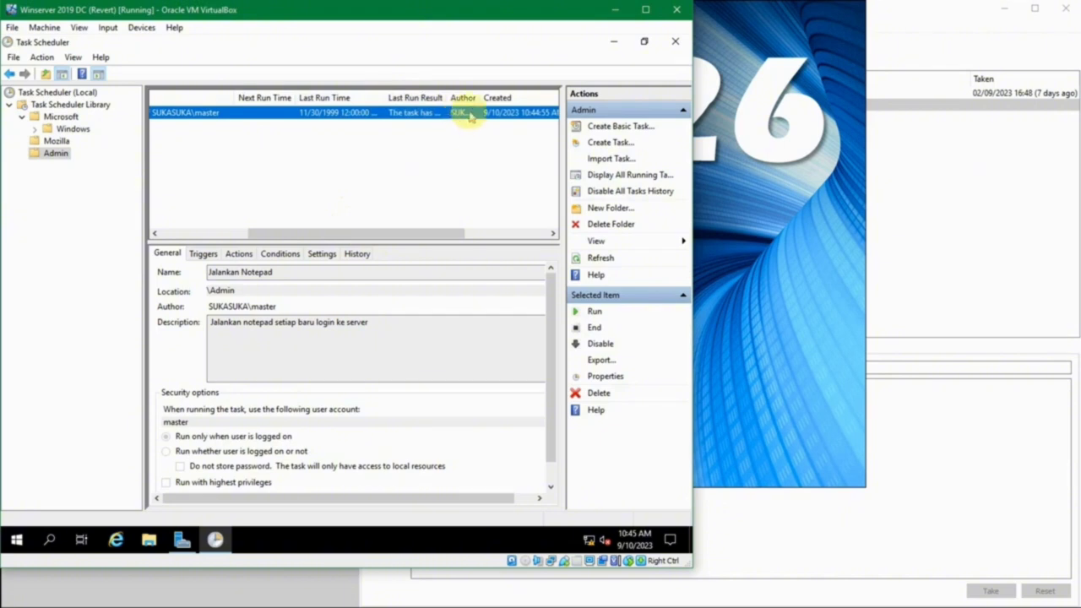
{"action": "left_click_drag", "start_coordinate": [447, 234], "coordinate": [532, 234]}
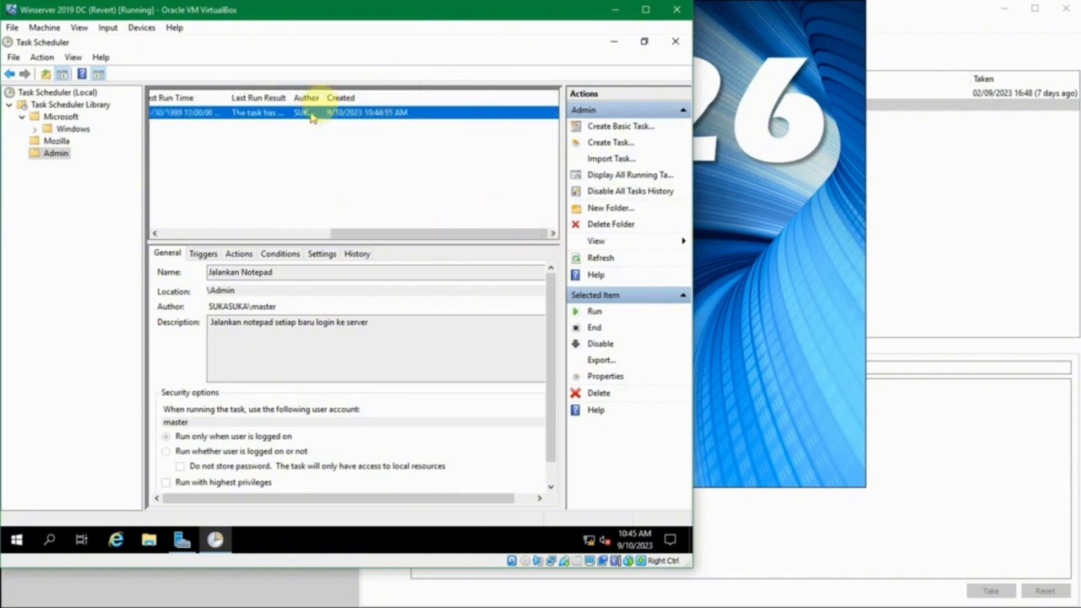
{"action": "left_click_drag", "start_coordinate": [324, 97], "coordinate": [365, 97]}
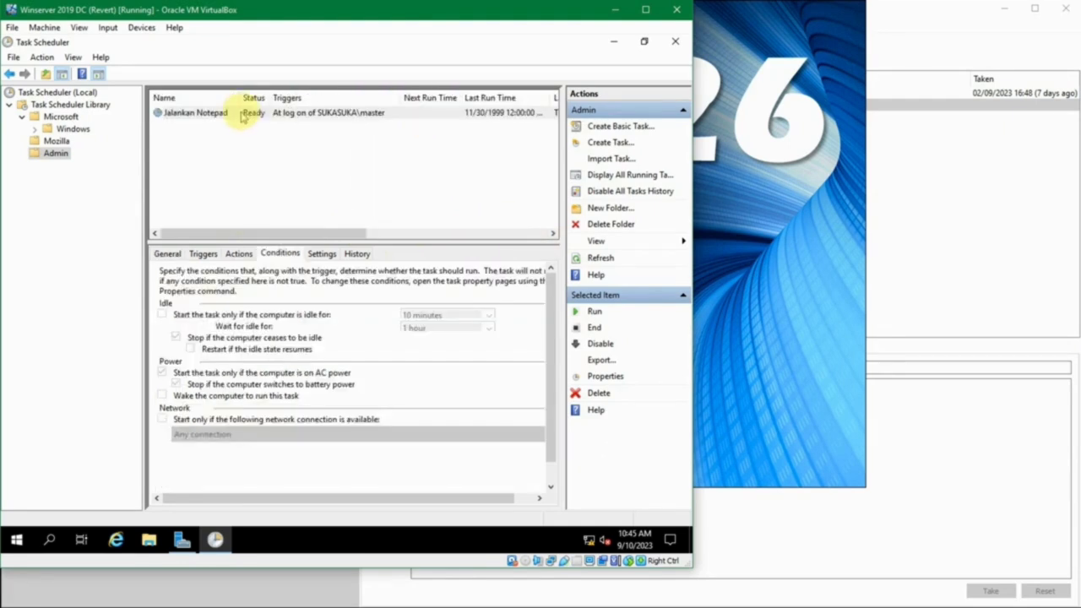
- Open the Jalankan Notepad properties and view its Triggers, Actions and Conditions tabs
{"action": "right_click", "coordinate": [242, 115]}
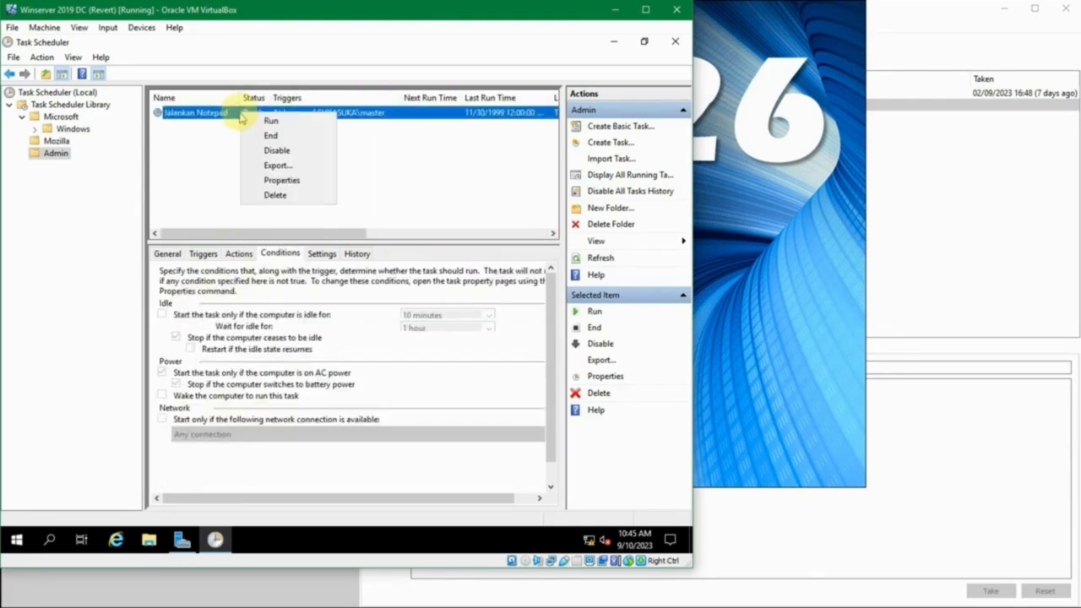
{"action": "left_click", "coordinate": [298, 180]}
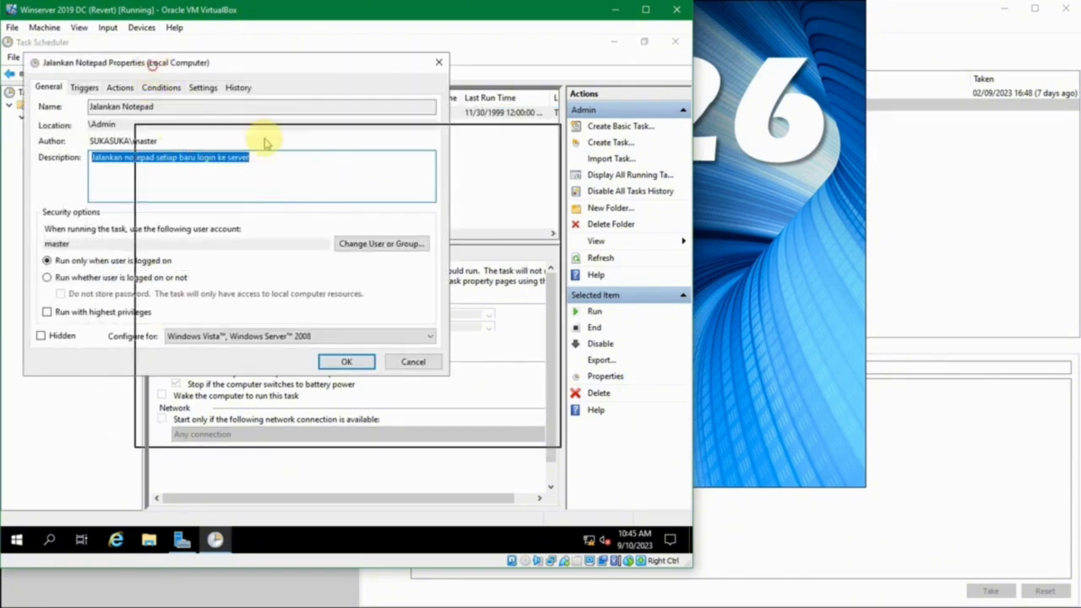
{"action": "left_click_drag", "start_coordinate": [153, 64], "coordinate": [264, 142]}
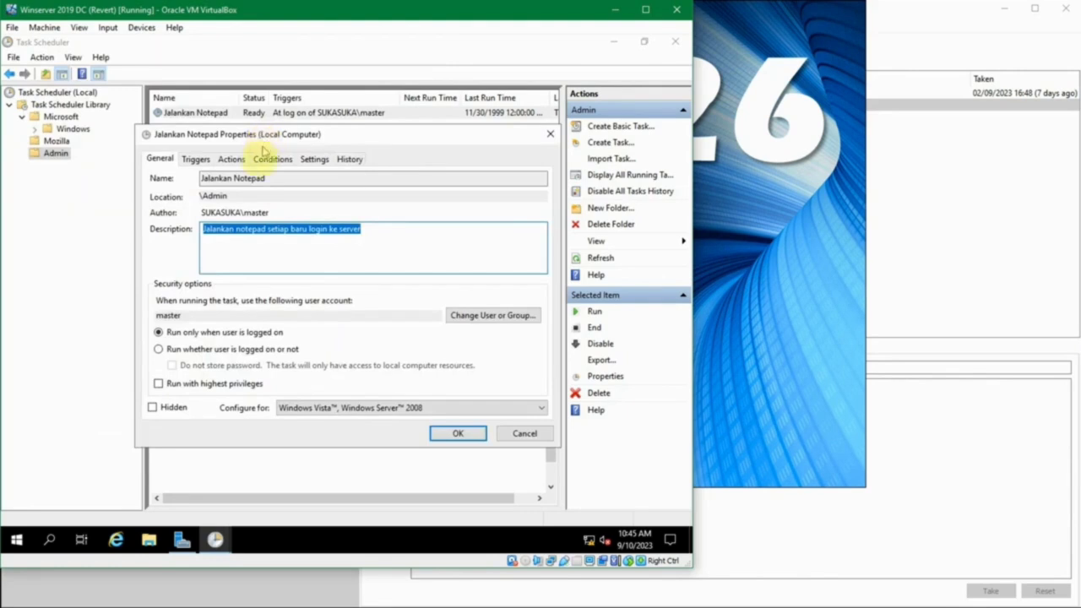
{"action": "left_click", "coordinate": [203, 161]}
{"action": "left_click", "coordinate": [242, 158]}
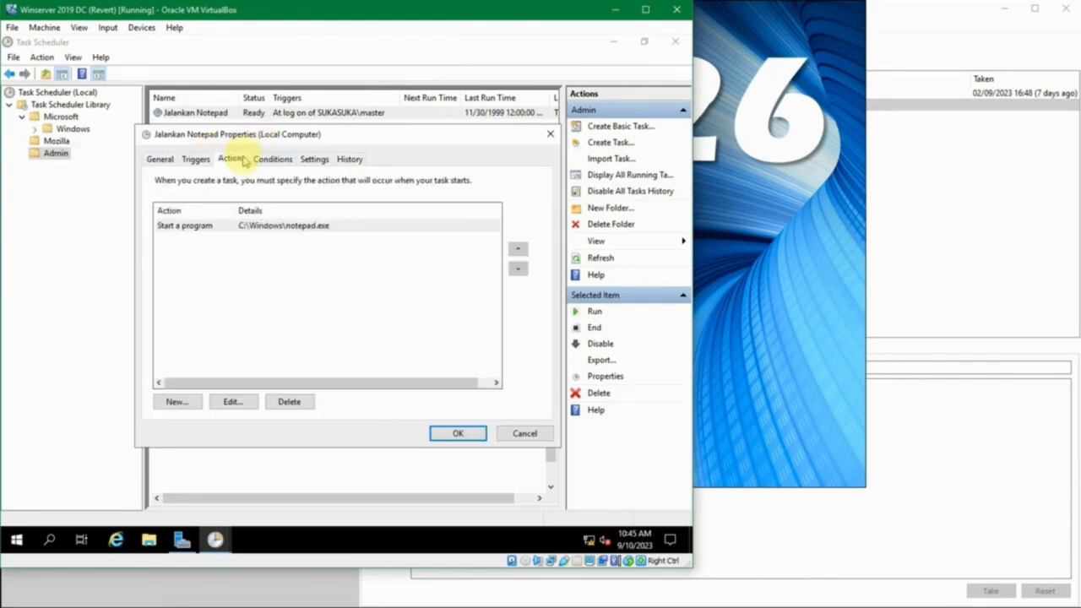
{"action": "left_click", "coordinate": [283, 162]}
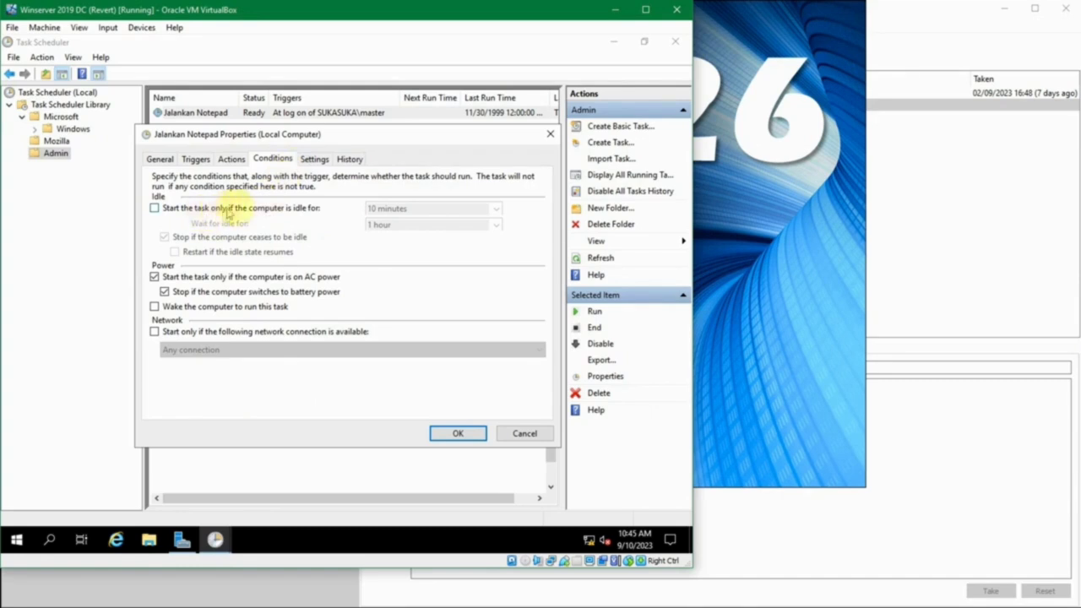
- Try the start-only-if-idle condition at 10 minutes, switch it off again, then view Settings
{"action": "left_click", "coordinate": [276, 211]}
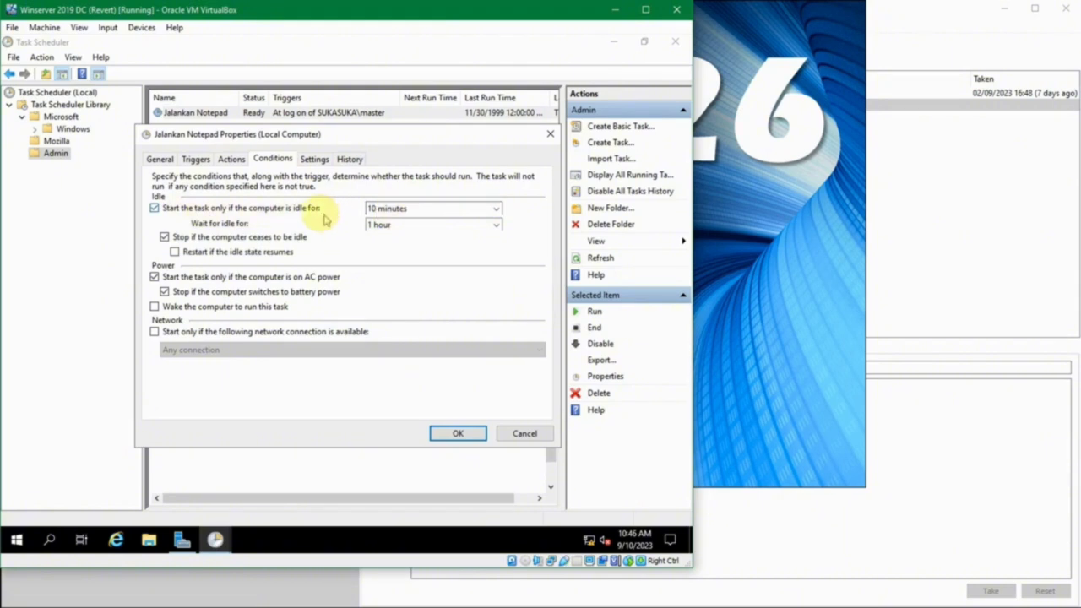
{"action": "left_click", "coordinate": [497, 211]}
{"action": "left_click", "coordinate": [497, 211]}
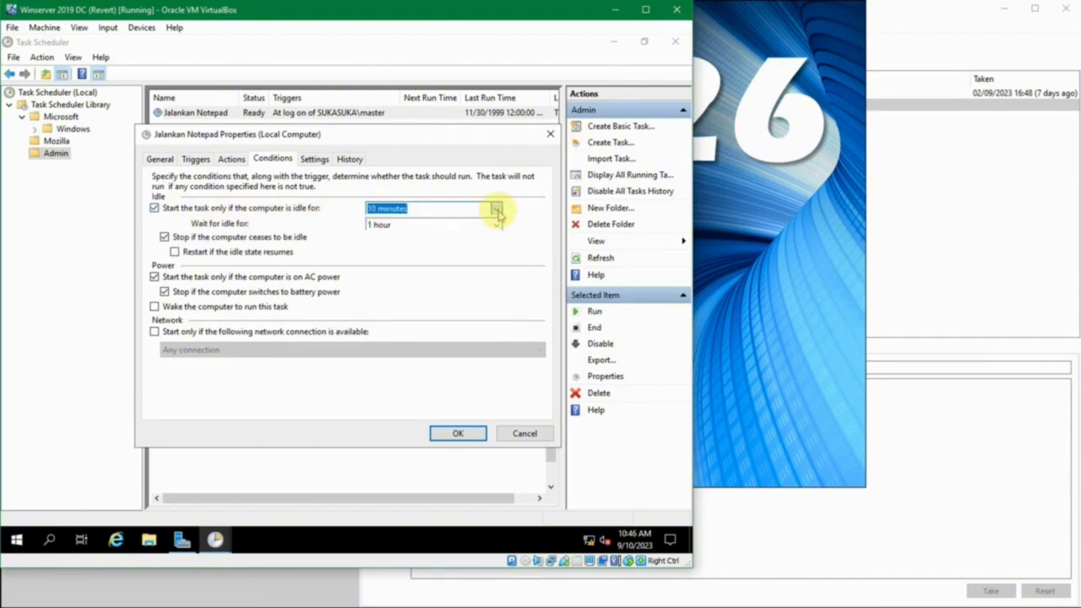
{"action": "left_click", "coordinate": [497, 210]}
{"action": "left_click", "coordinate": [497, 211]}
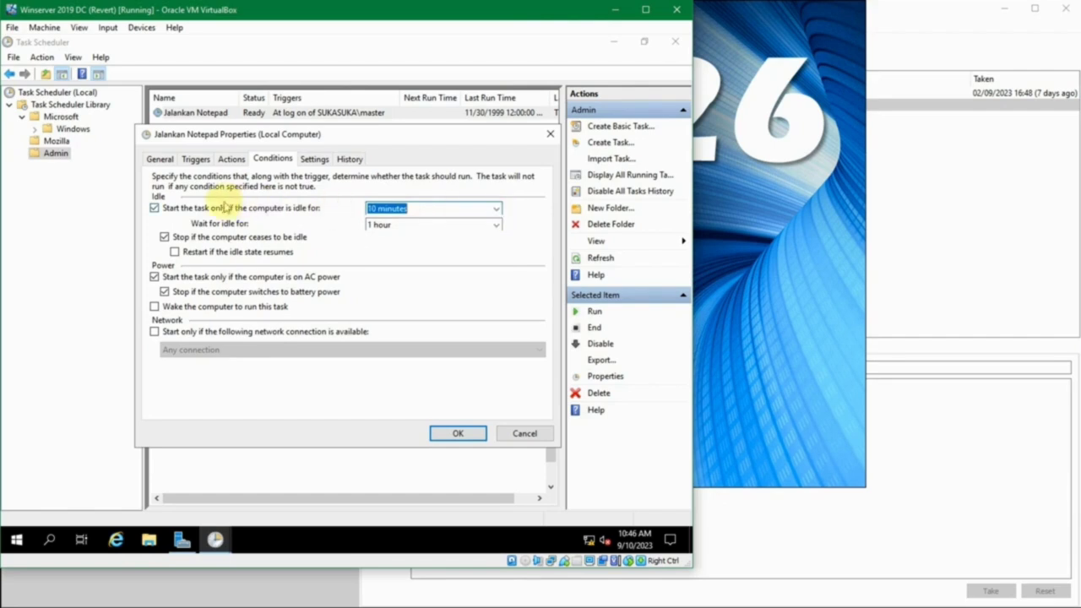
{"action": "left_click", "coordinate": [222, 210]}
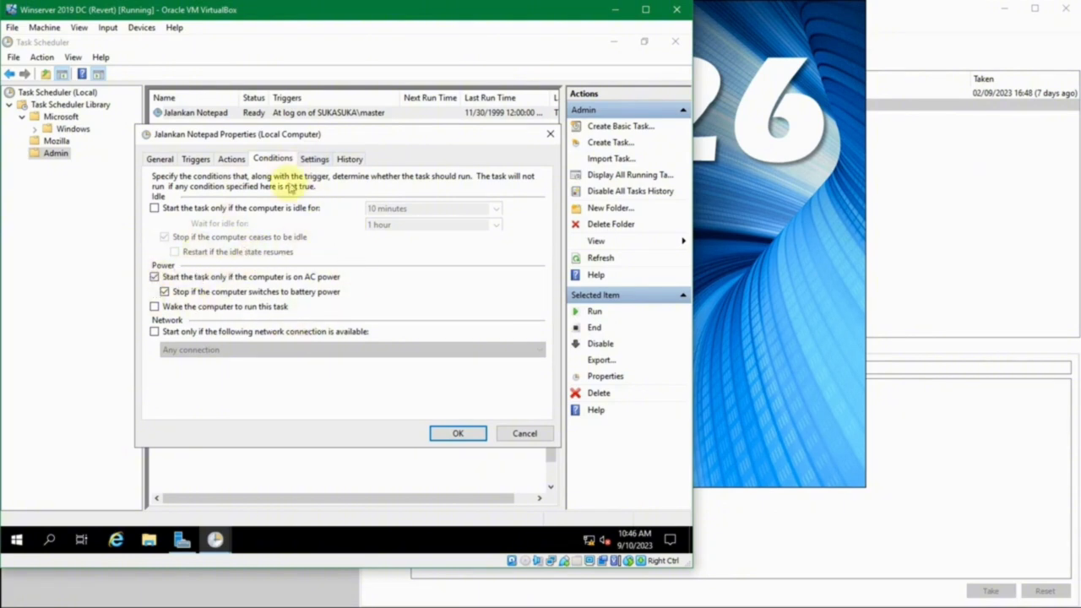
{"action": "left_click", "coordinate": [312, 160]}
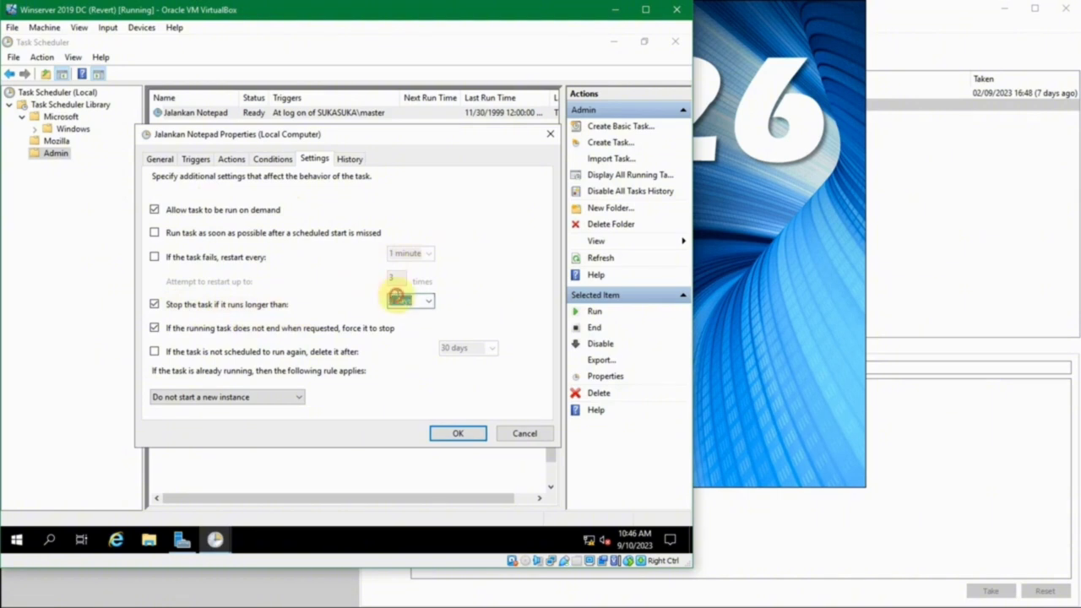
- Select the 3-day run limit, read the Task registered event's details, then return to Conditions
{"action": "left_click", "coordinate": [428, 301]}
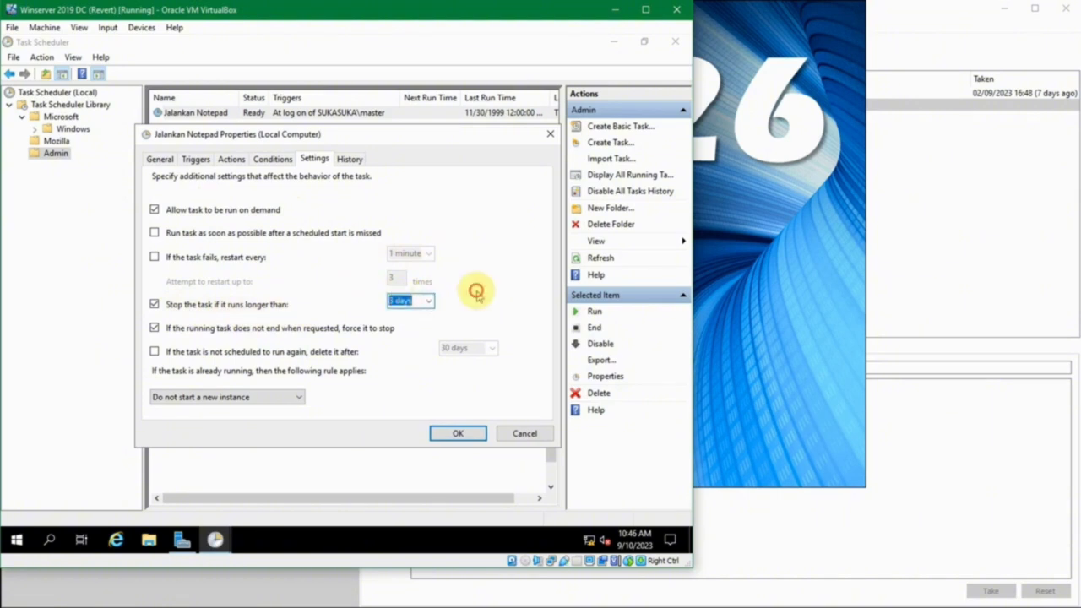
{"action": "left_click", "coordinate": [342, 162]}
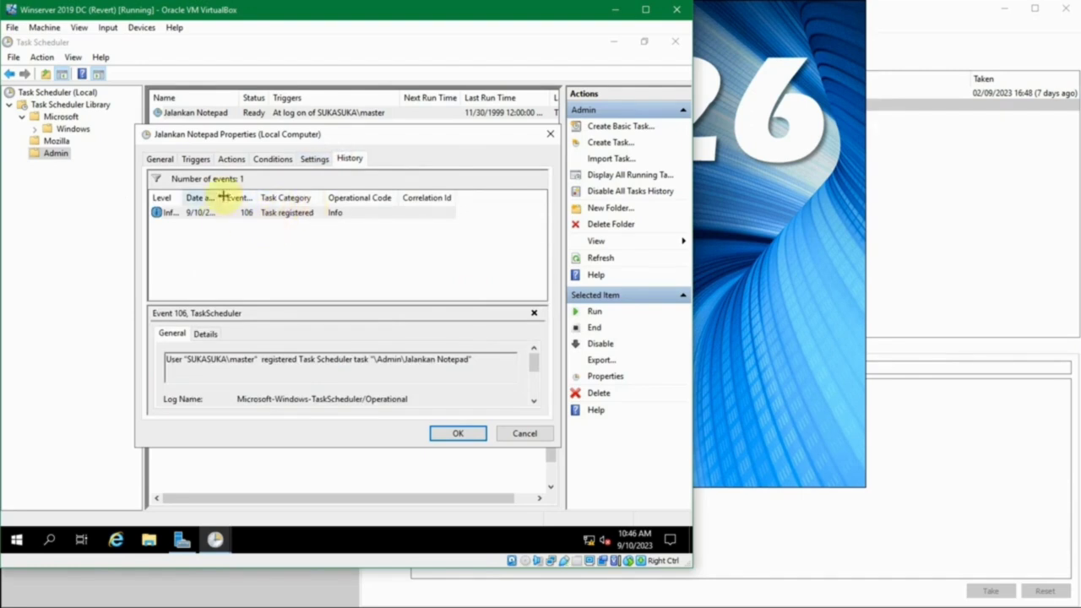
{"action": "left_click_drag", "start_coordinate": [222, 197], "coordinate": [329, 198]}
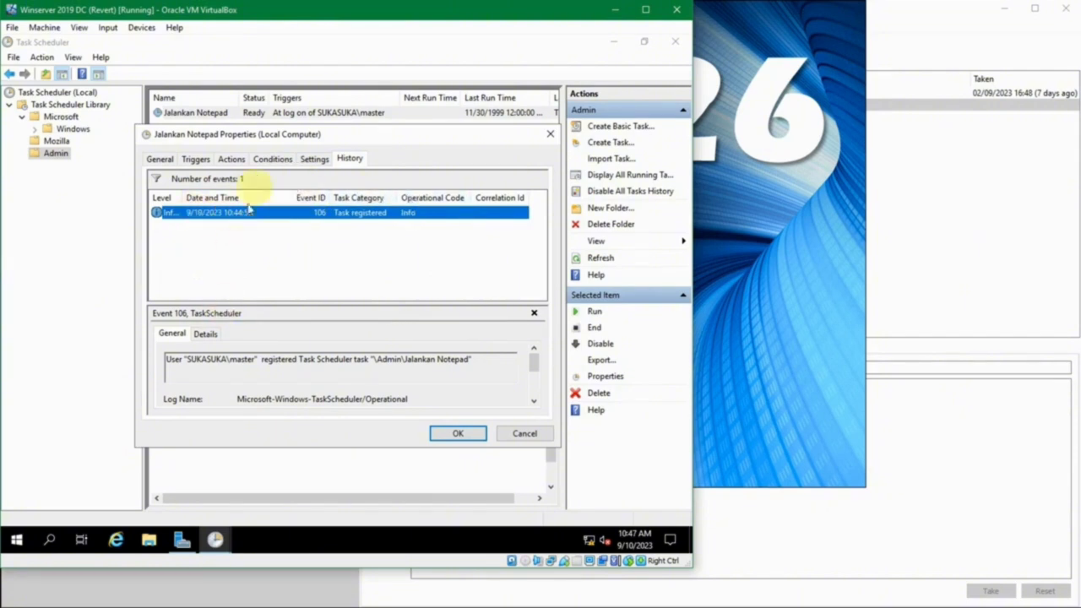
{"action": "left_click", "coordinate": [203, 336]}
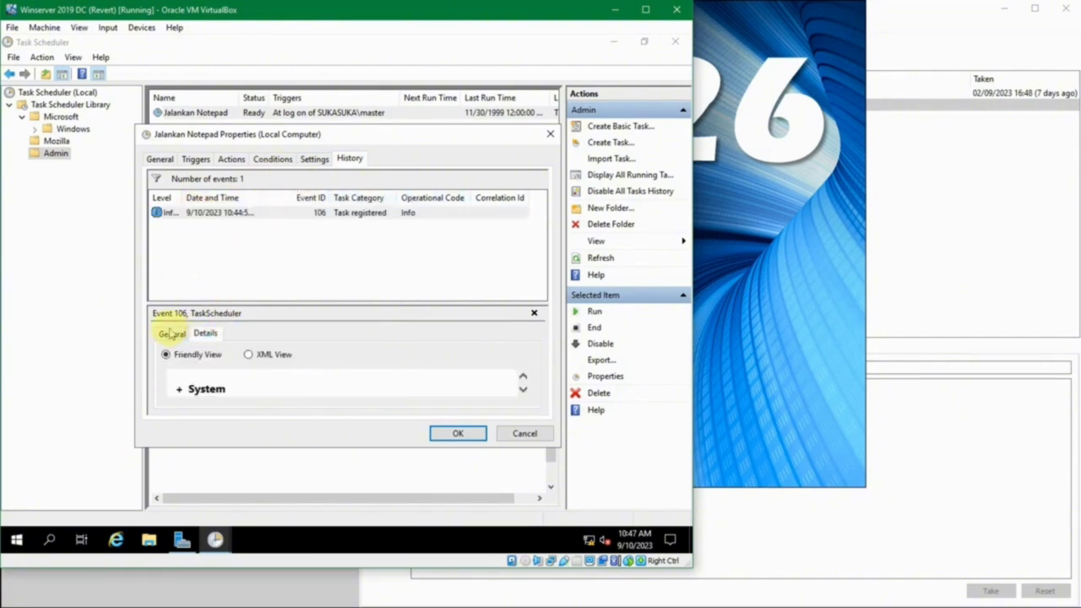
{"action": "scroll", "coordinate": [384, 378], "scroll_direction": "down", "scroll_amount": 3}
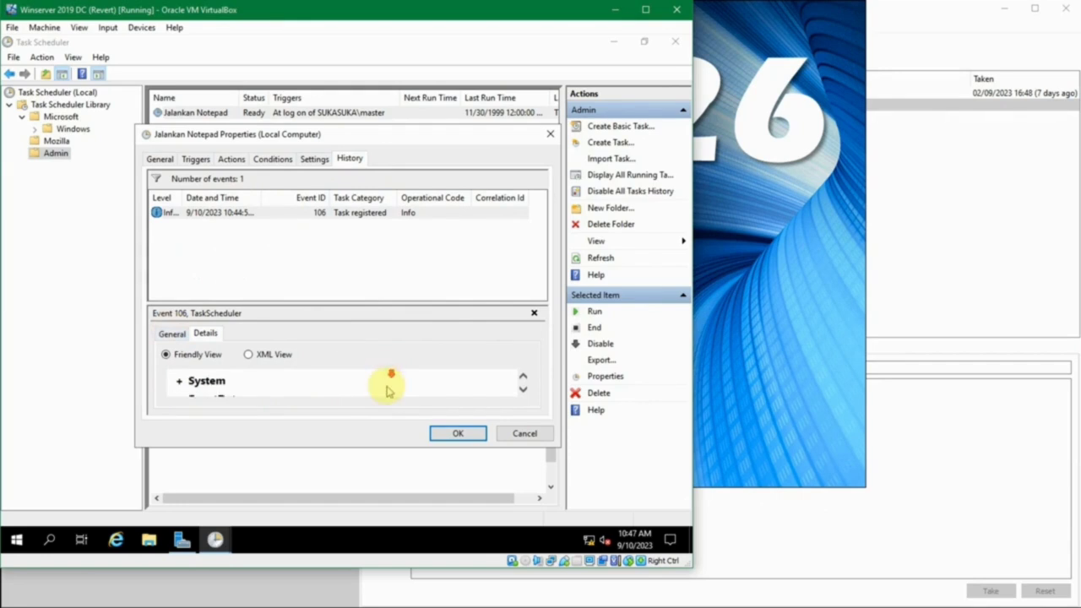
{"action": "scroll", "coordinate": [359, 394], "scroll_direction": "down", "scroll_amount": 1}
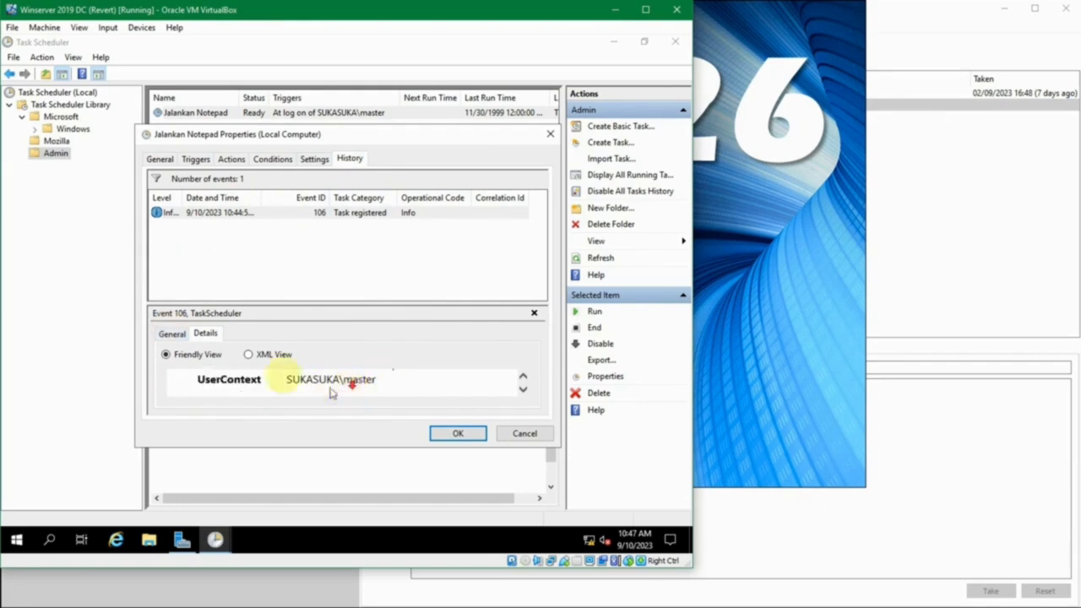
{"action": "left_click", "coordinate": [169, 334]}
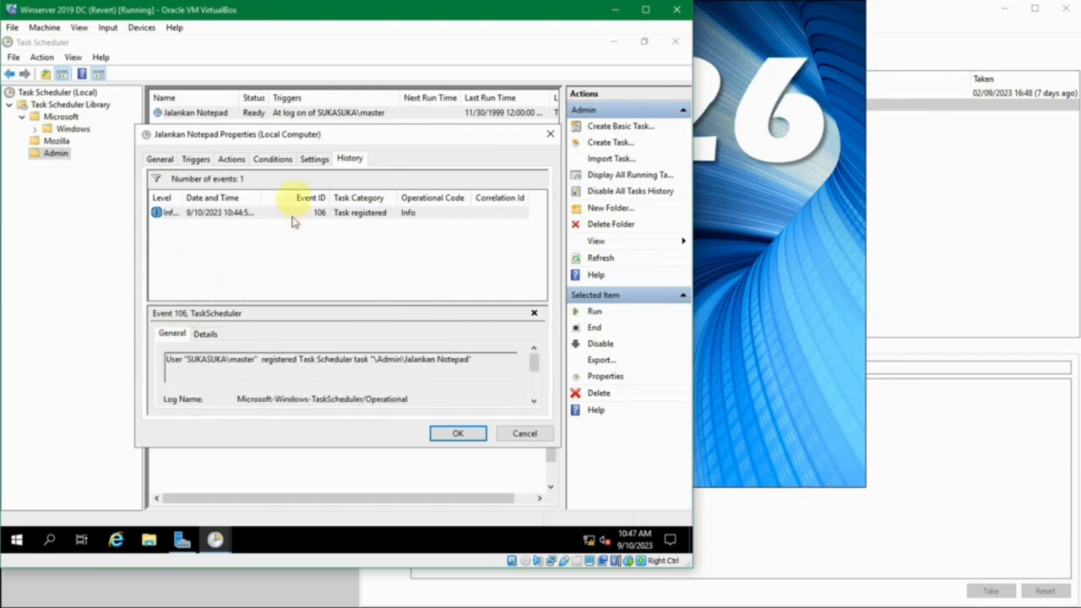
{"action": "left_click", "coordinate": [275, 160]}
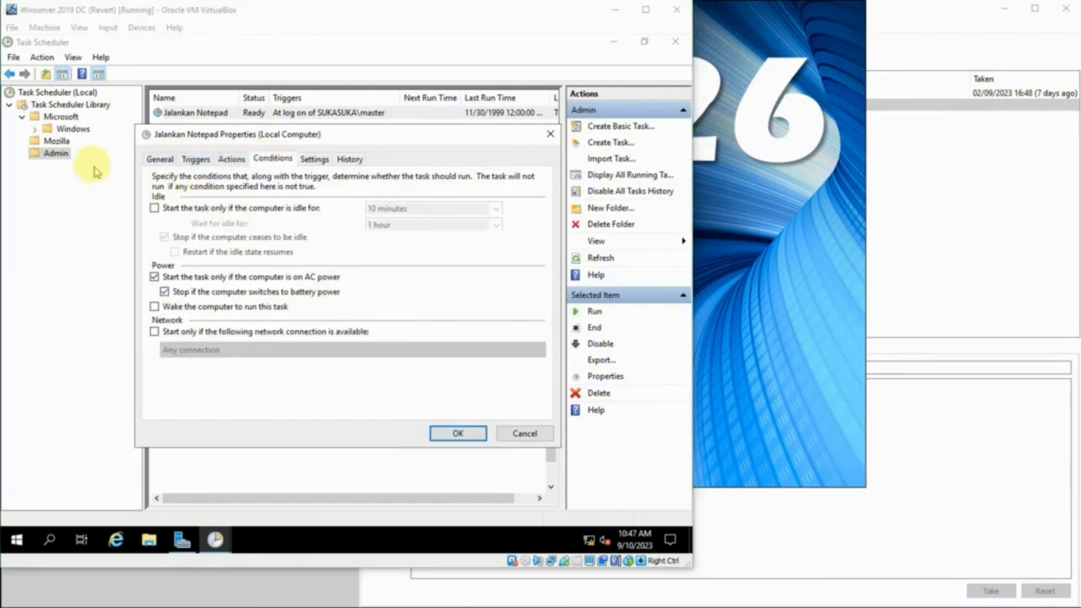
- On the General page, set the task's run-as account to Administrator
{"action": "left_click", "coordinate": [160, 161]}
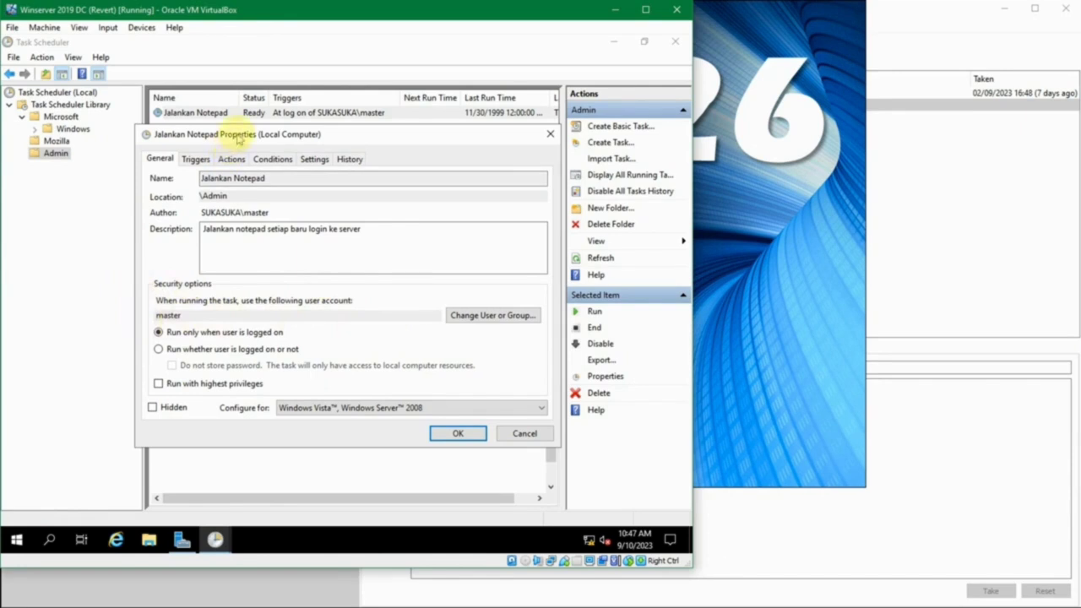
{"action": "left_click_drag", "start_coordinate": [241, 136], "coordinate": [226, 148]}
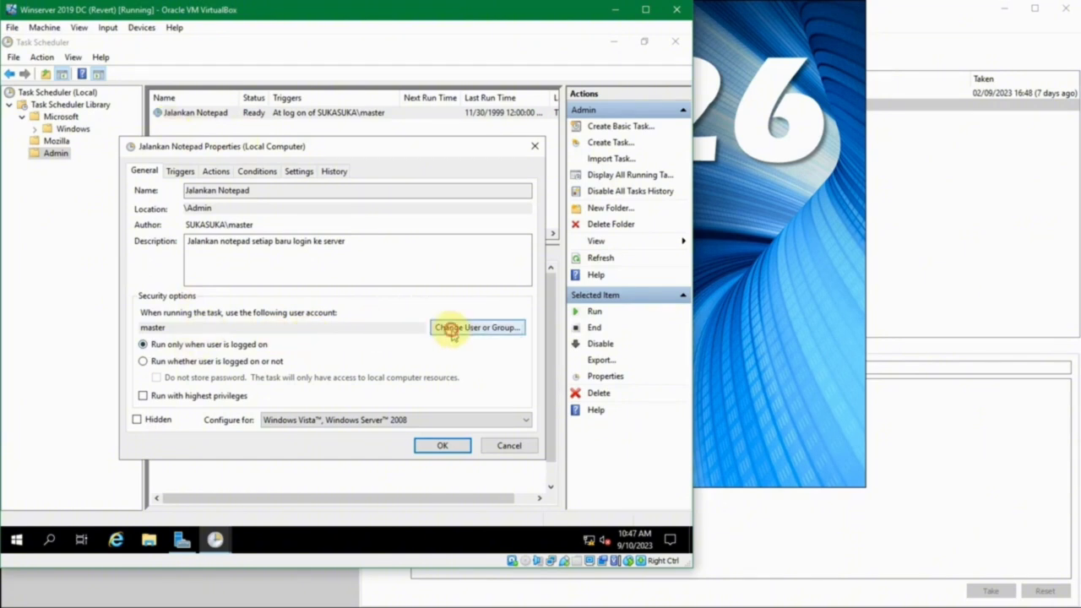
{"action": "left_click", "coordinate": [453, 330]}
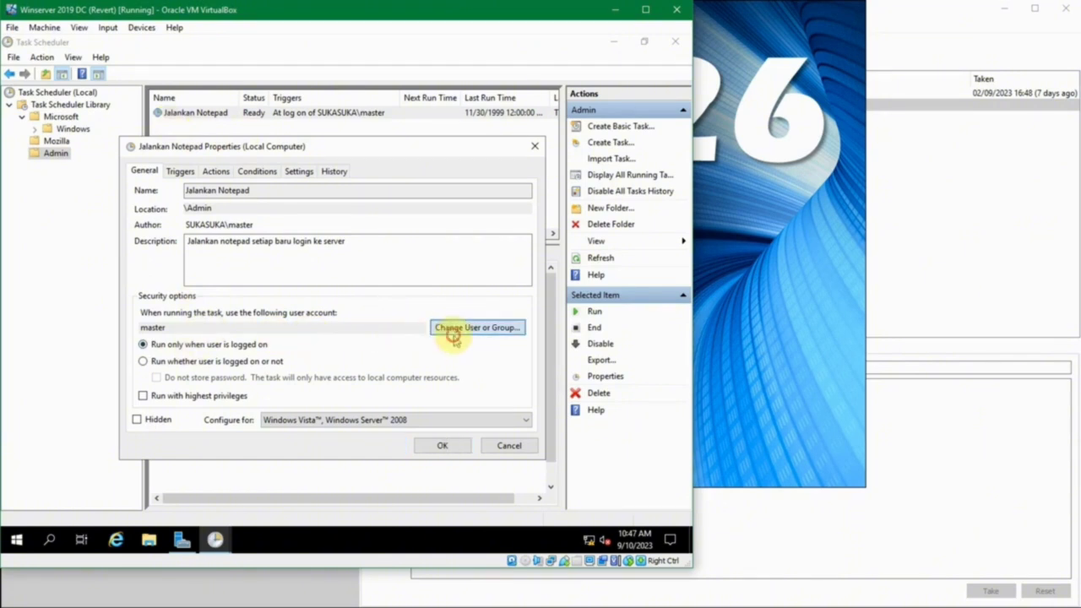
{"action": "left_click_drag", "start_coordinate": [334, 169], "coordinate": [368, 174]}
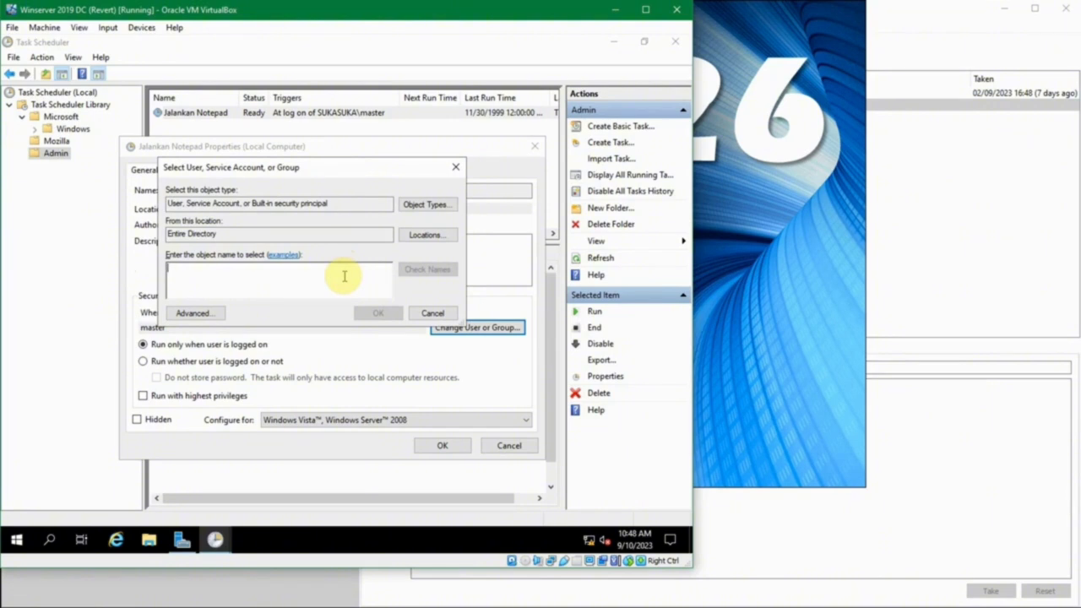
{"action": "type", "text": "administrator"}
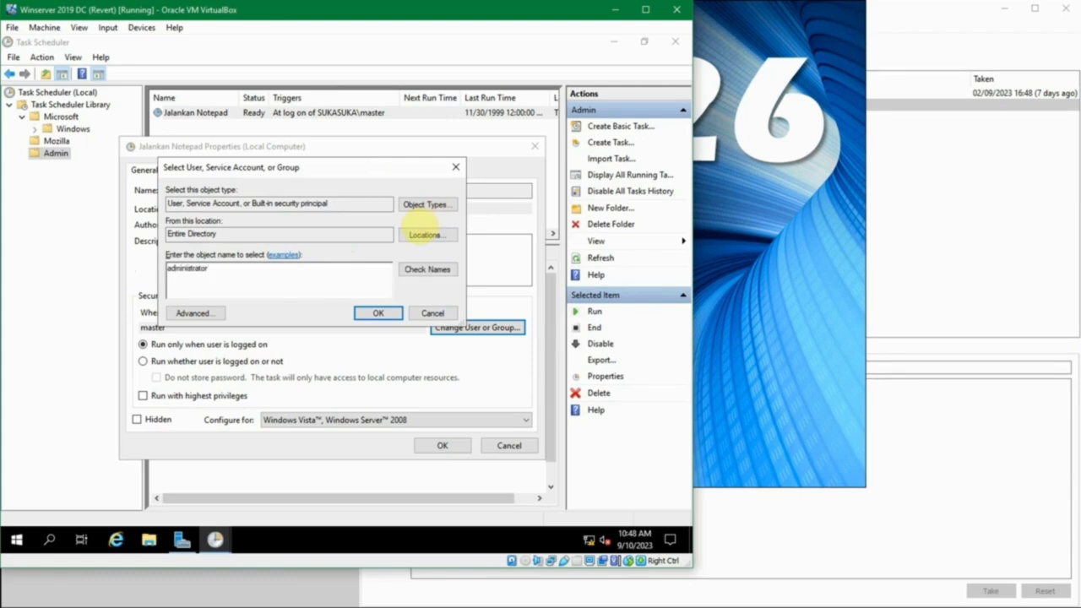
{"action": "left_click", "coordinate": [429, 269]}
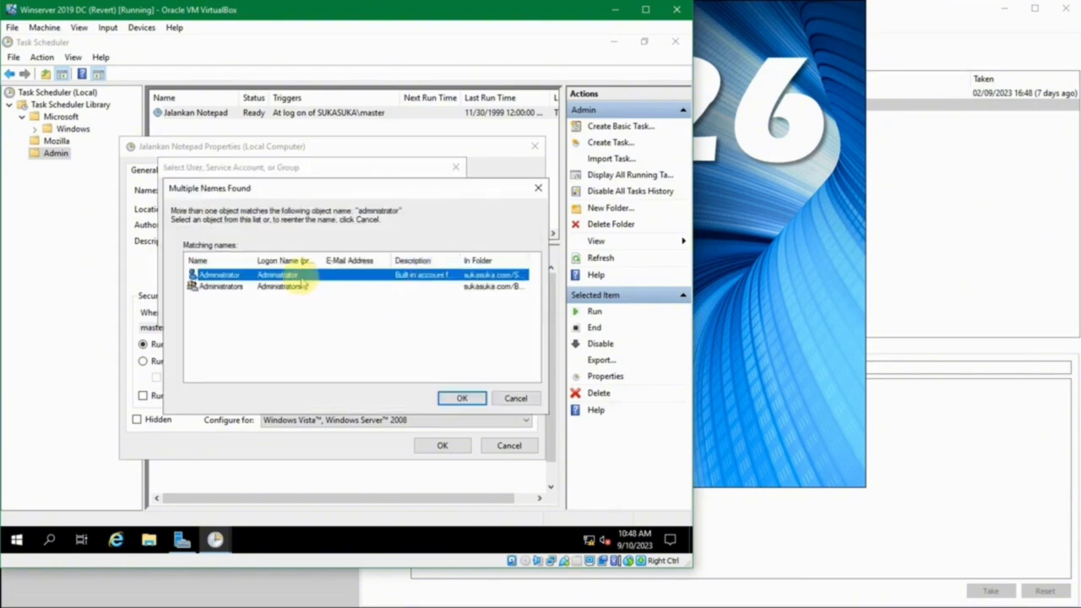
{"action": "left_click", "coordinate": [475, 398]}
{"action": "left_click", "coordinate": [461, 312]}
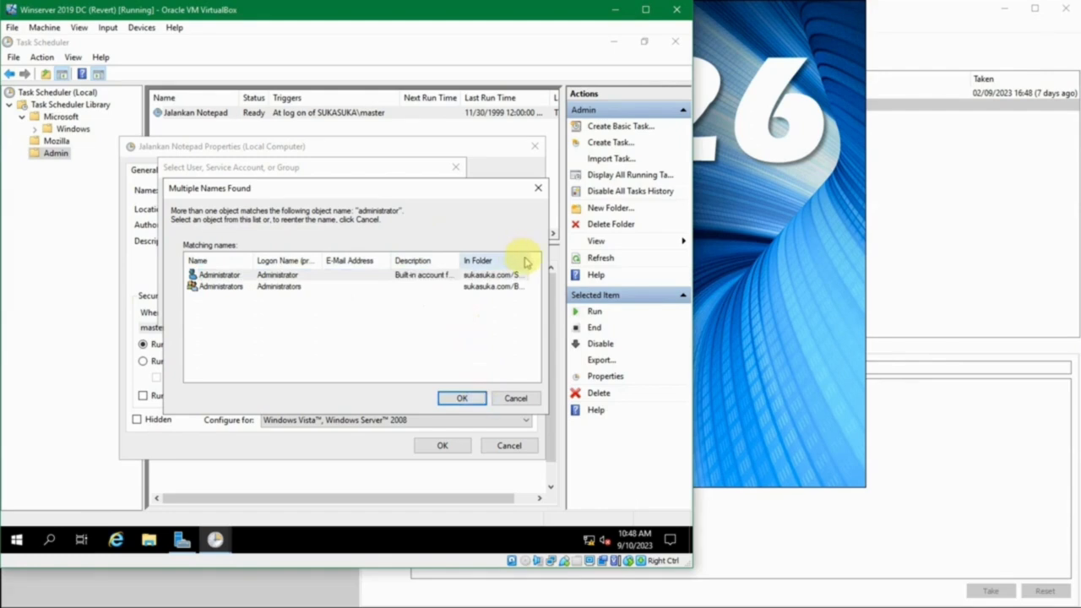
{"action": "double_click", "coordinate": [527, 256]}
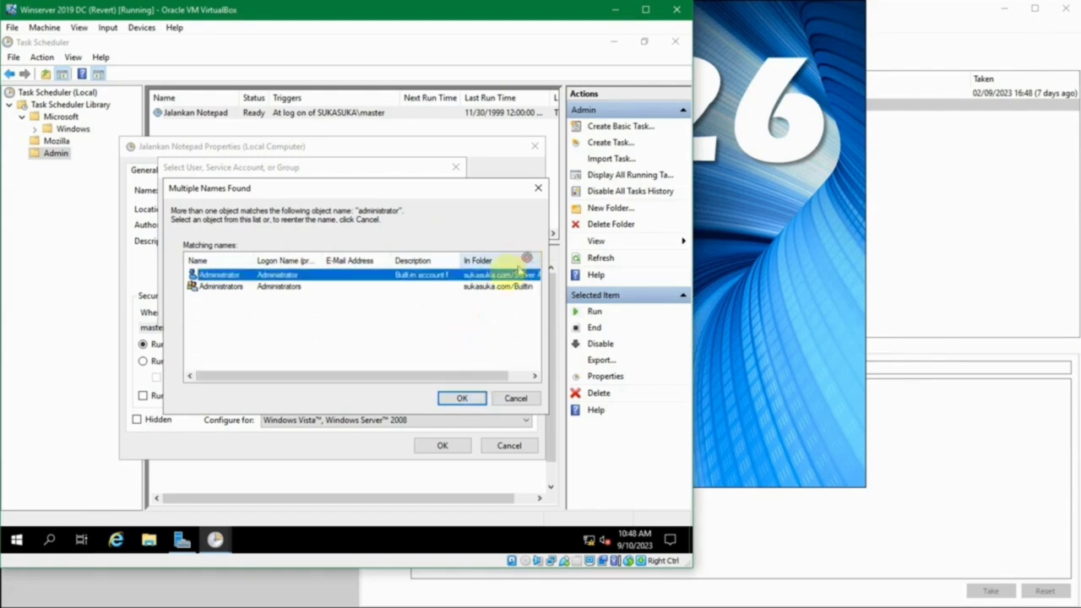
{"action": "left_click", "coordinate": [456, 397]}
{"action": "left_click", "coordinate": [376, 312]}
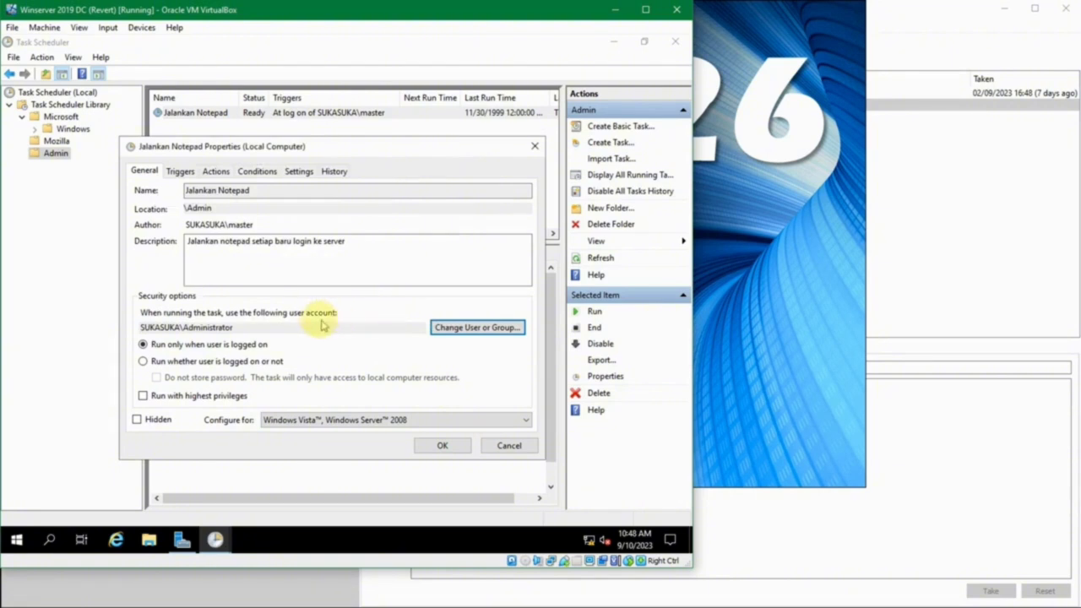
- Retry the run-as account with 'mast' and 'ad', settling on the Administrators group
{"action": "left_click", "coordinate": [466, 327]}
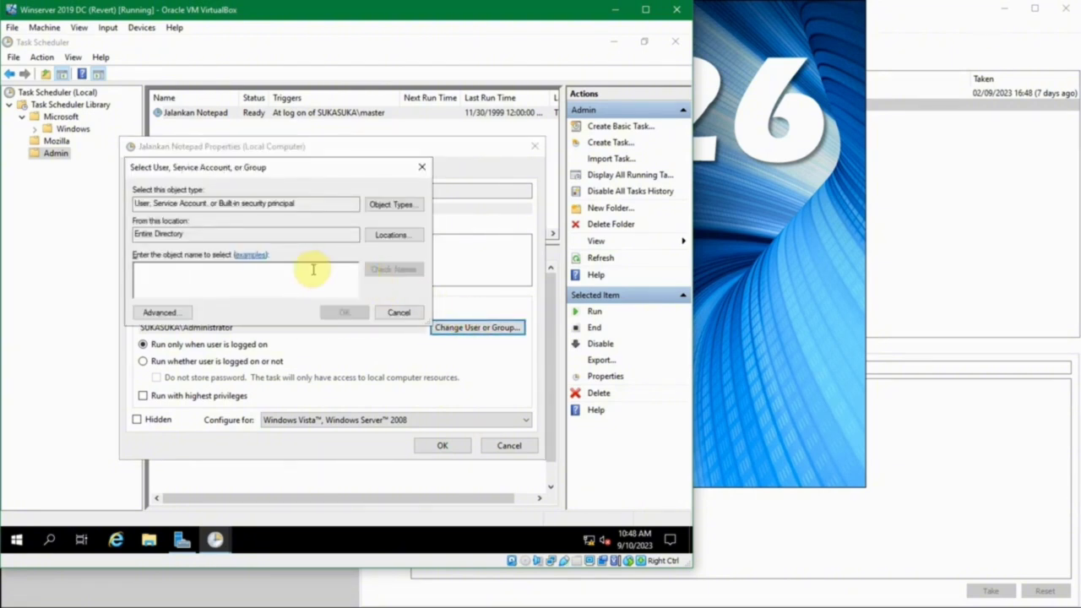
{"action": "type", "text": "master"}
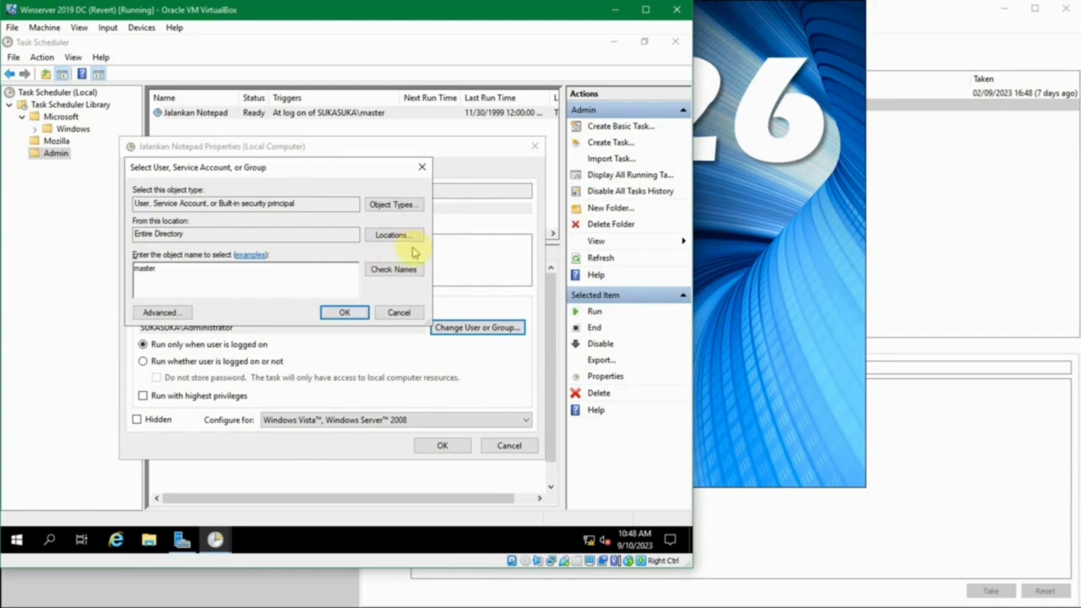
{"action": "left_click", "coordinate": [414, 268]}
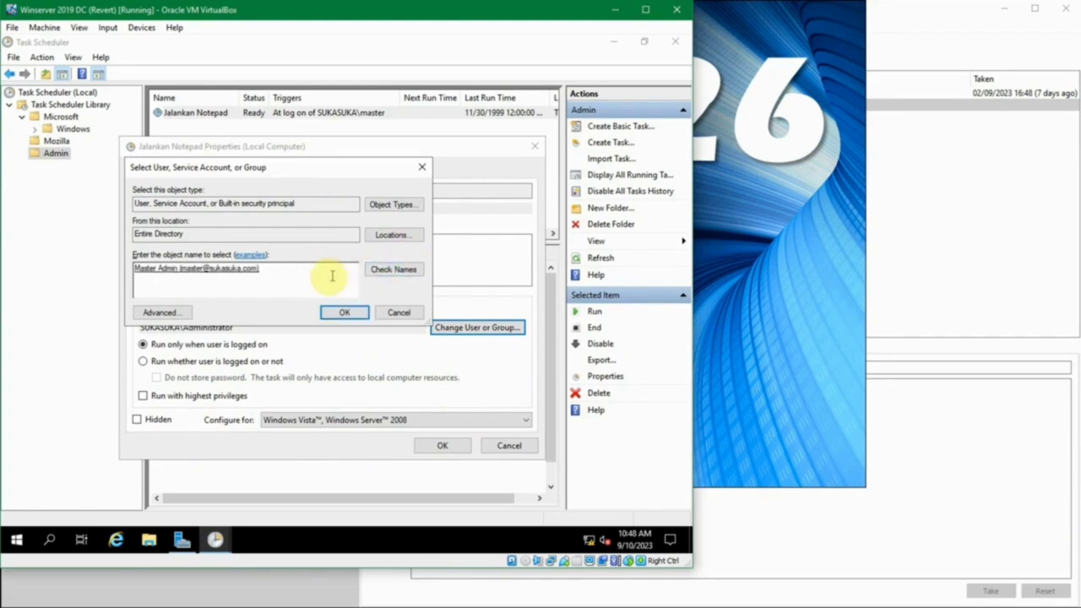
{"action": "left_click", "coordinate": [331, 312]}
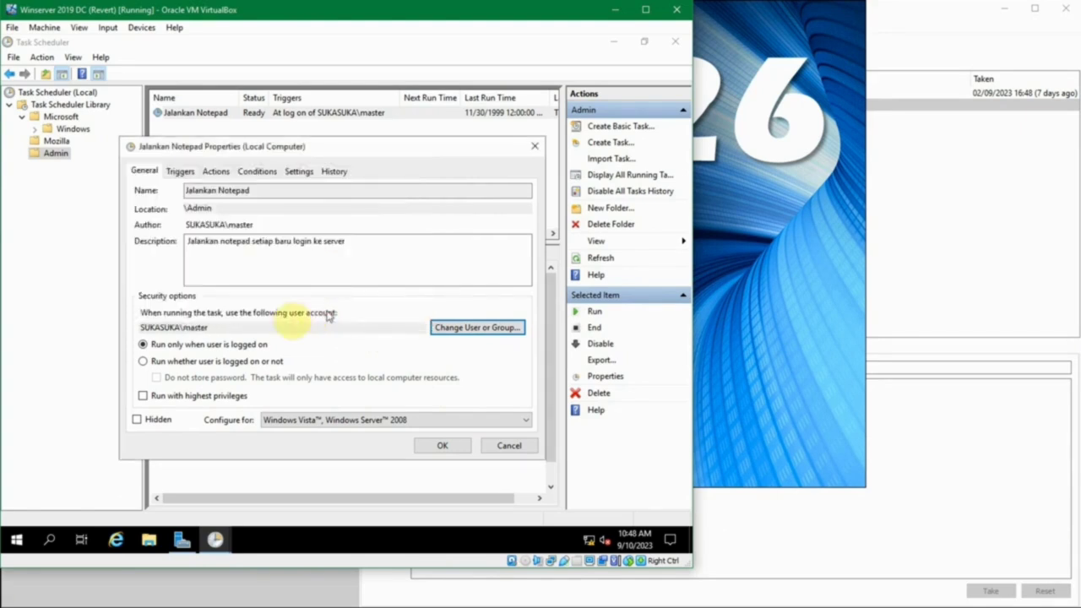
{"action": "left_click", "coordinate": [443, 327]}
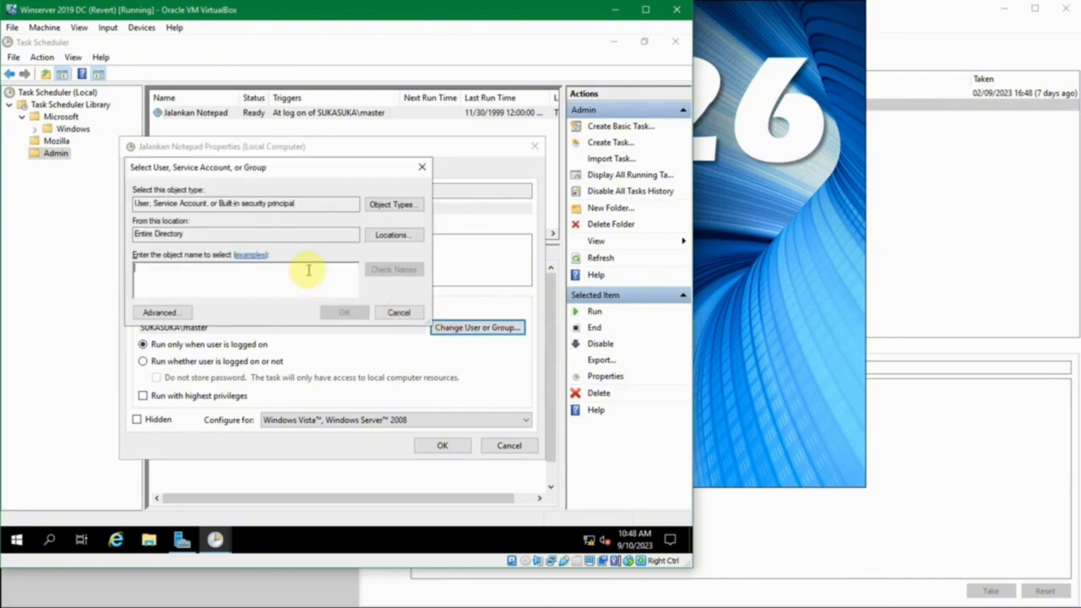
{"action": "type", "text": "ad"}
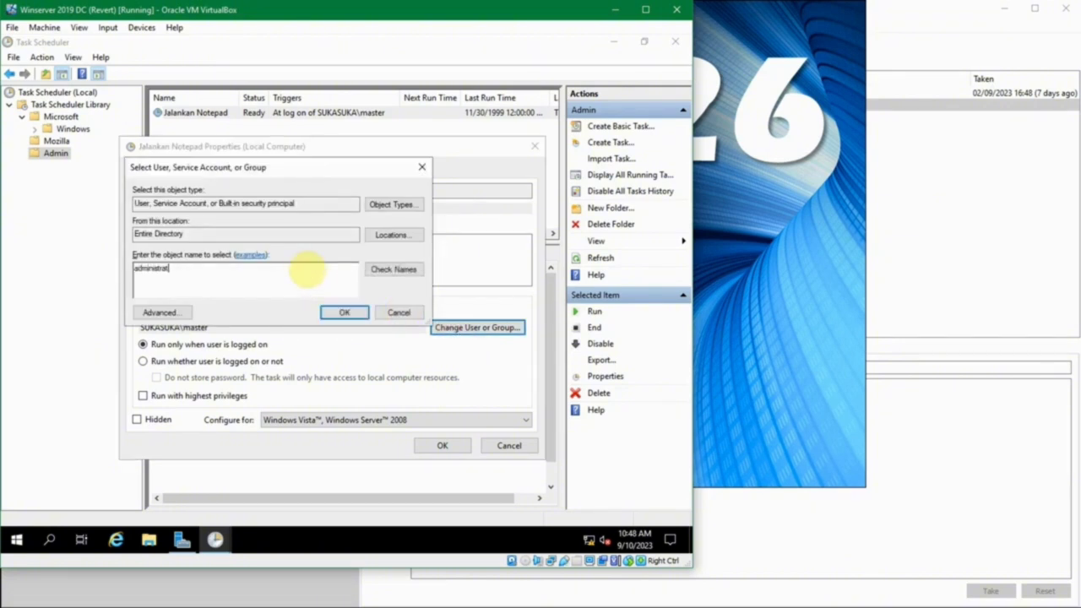
{"action": "left_click", "coordinate": [349, 314]}
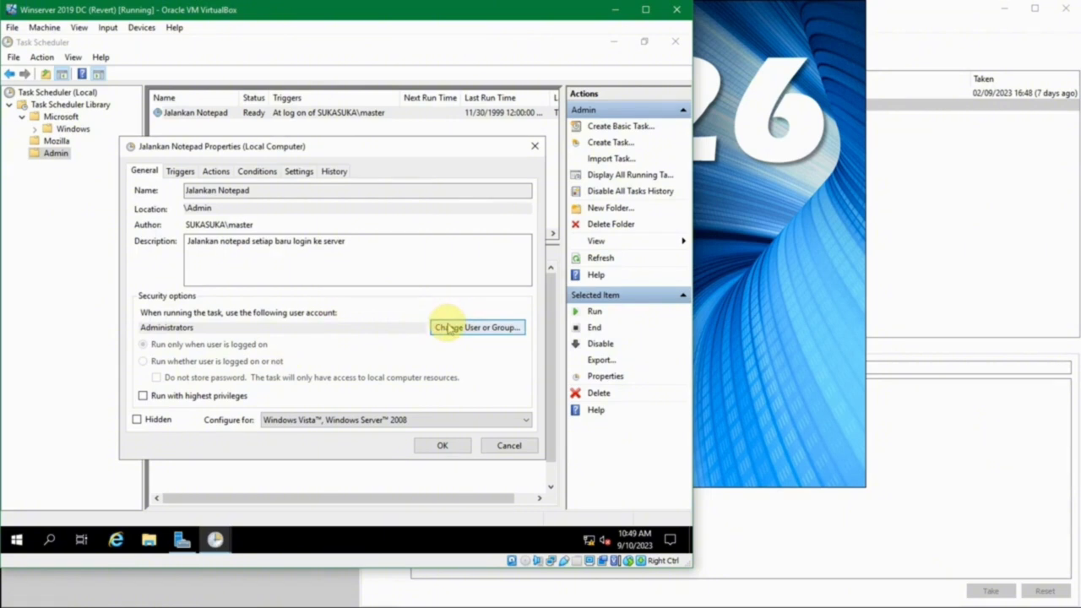
- Set the run-as account to master, enable highest privileges, and save the properties
{"action": "left_click", "coordinate": [448, 328]}
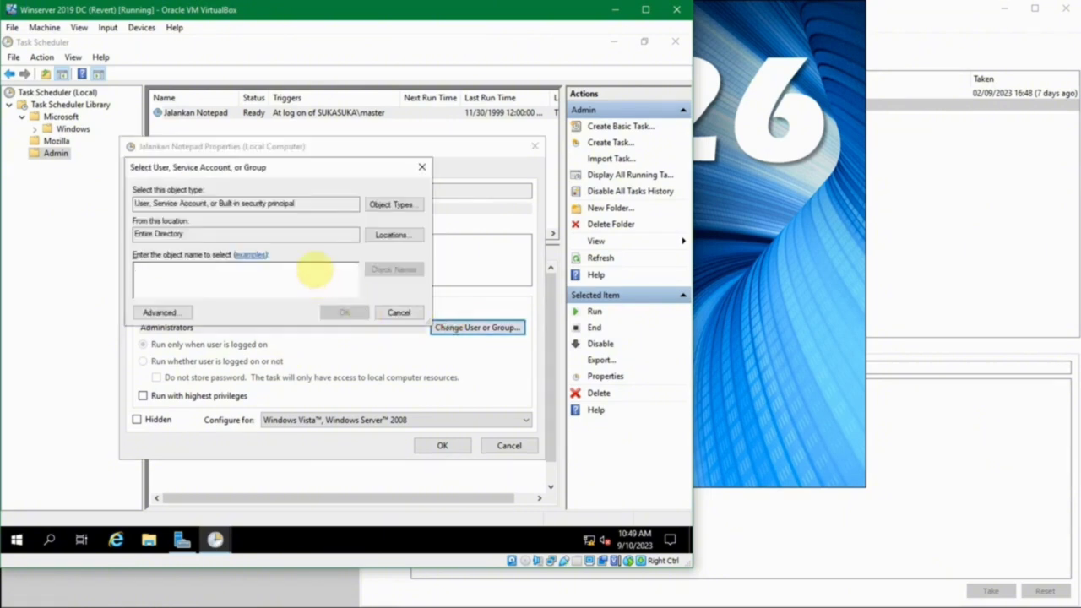
{"action": "type", "text": "master"}
{"action": "left_click", "coordinate": [372, 269]}
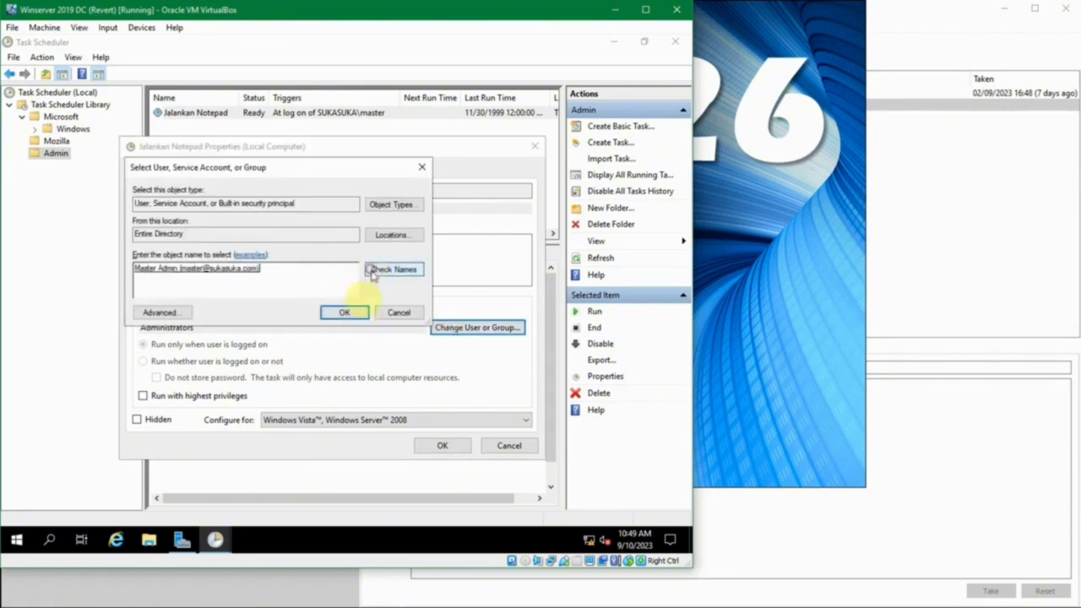
{"action": "left_click", "coordinate": [350, 313]}
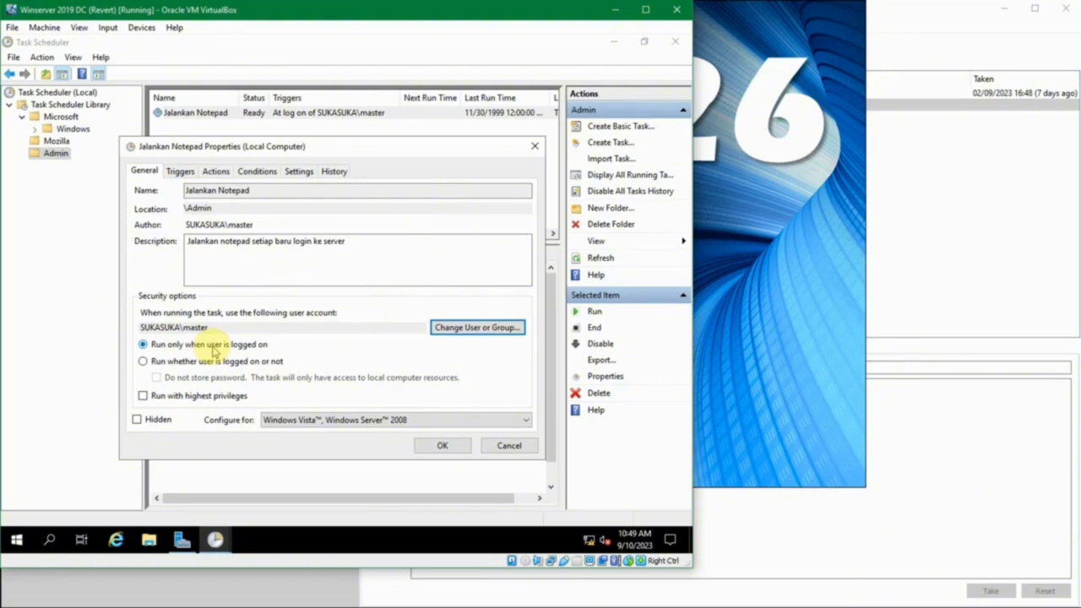
{"action": "left_click", "coordinate": [178, 397]}
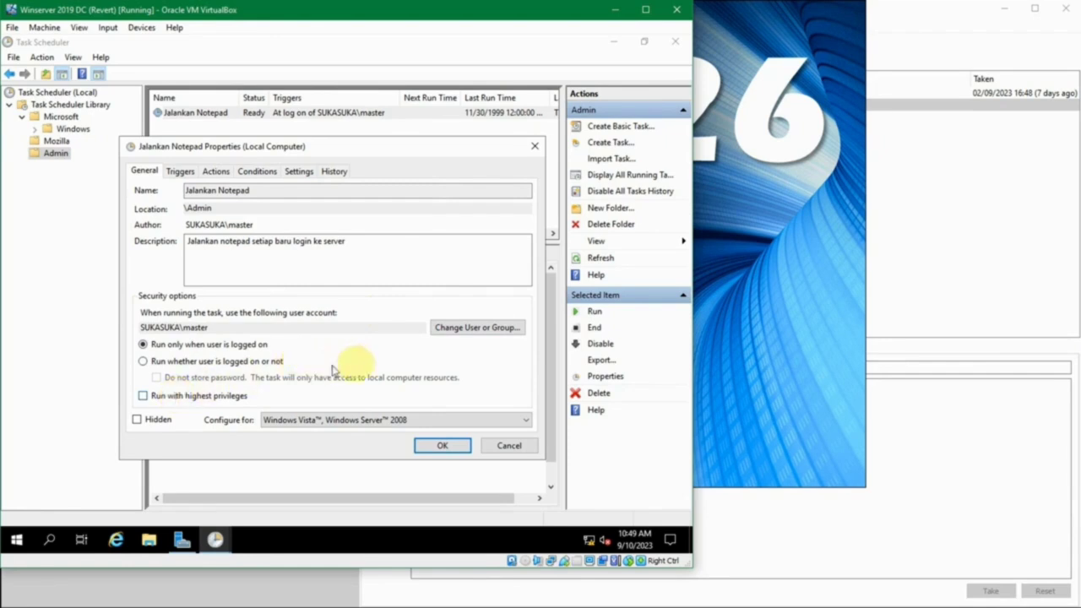
{"action": "left_click", "coordinate": [436, 448]}
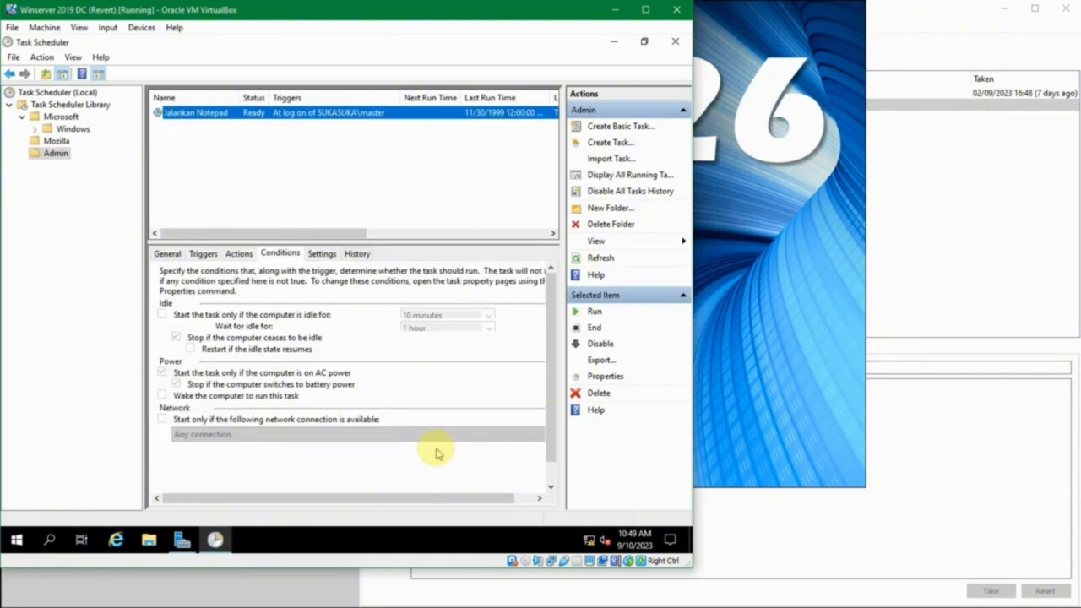
- Close Task Scheduler, restart the server, and sign back in with the administrator password
{"action": "left_click", "coordinate": [675, 40]}
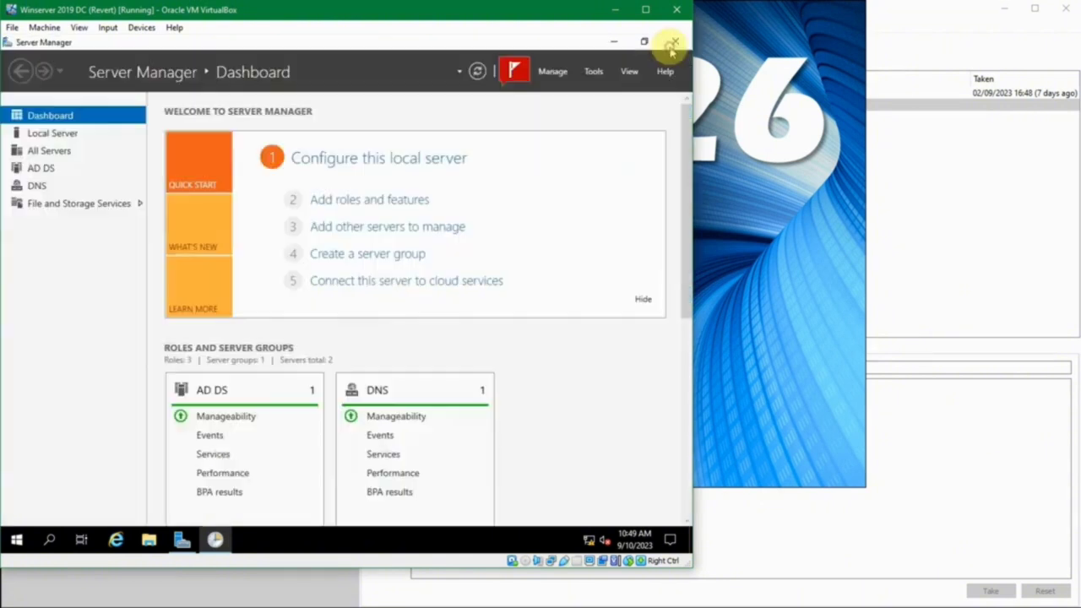
{"action": "left_click", "coordinate": [7, 546]}
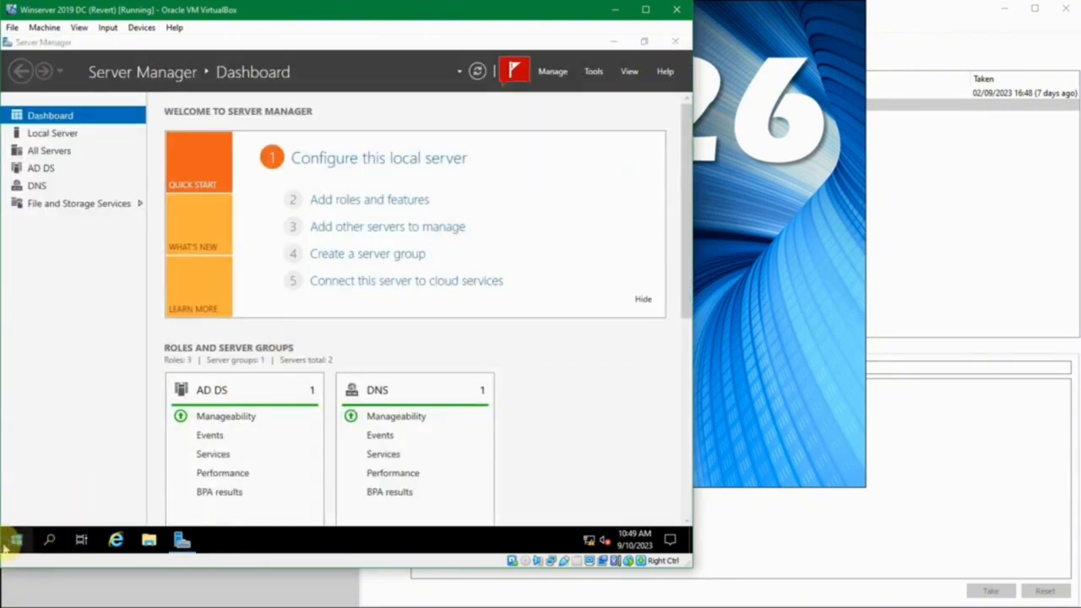
{"action": "right_click", "coordinate": [7, 546]}
{"action": "mouse_move", "coordinate": [168, 505]}
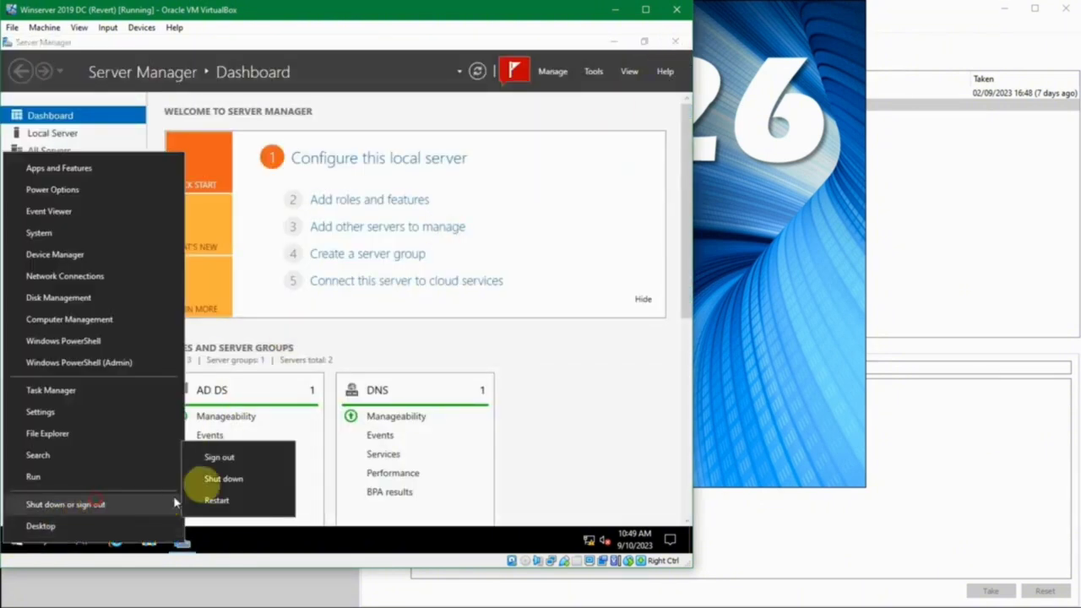
{"action": "left_click", "coordinate": [258, 507]}
{"action": "left_click", "coordinate": [220, 516]}
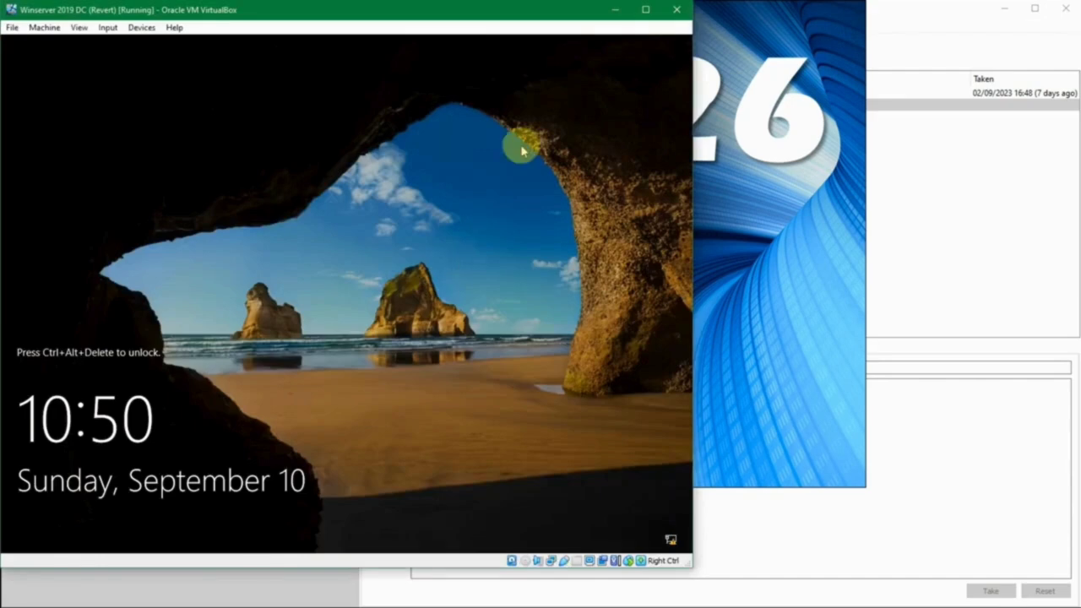
{"action": "key", "text": "ctrl+alt+Delete"}
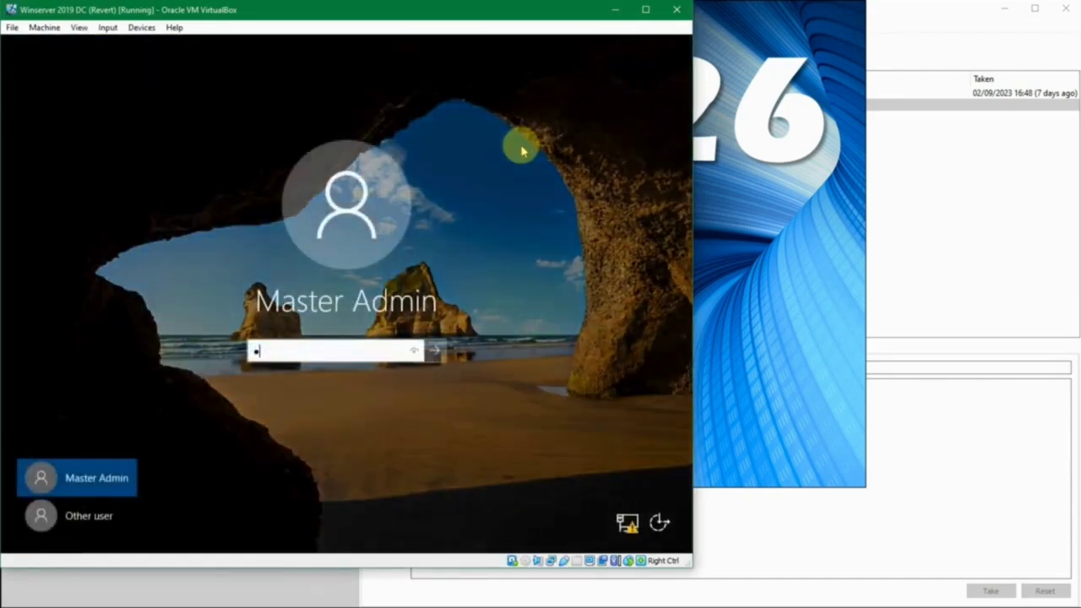
{"action": "key", "text": "Return"}
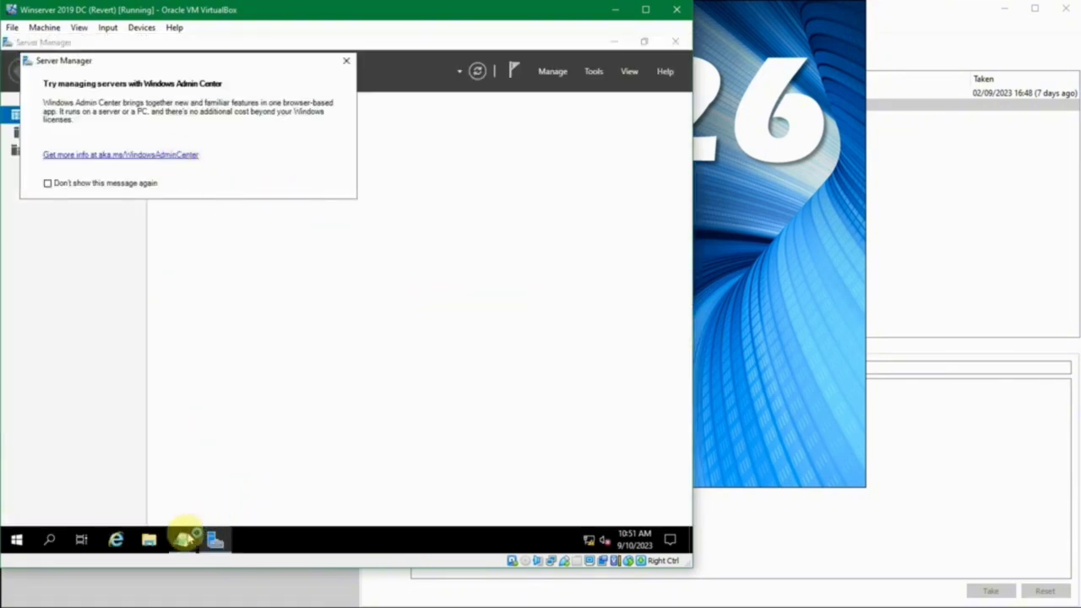
- Close the auto-started Notepad and Windows Admin Center popup, then dismiss the Automatic Refresh notification
{"action": "left_click", "coordinate": [183, 539]}
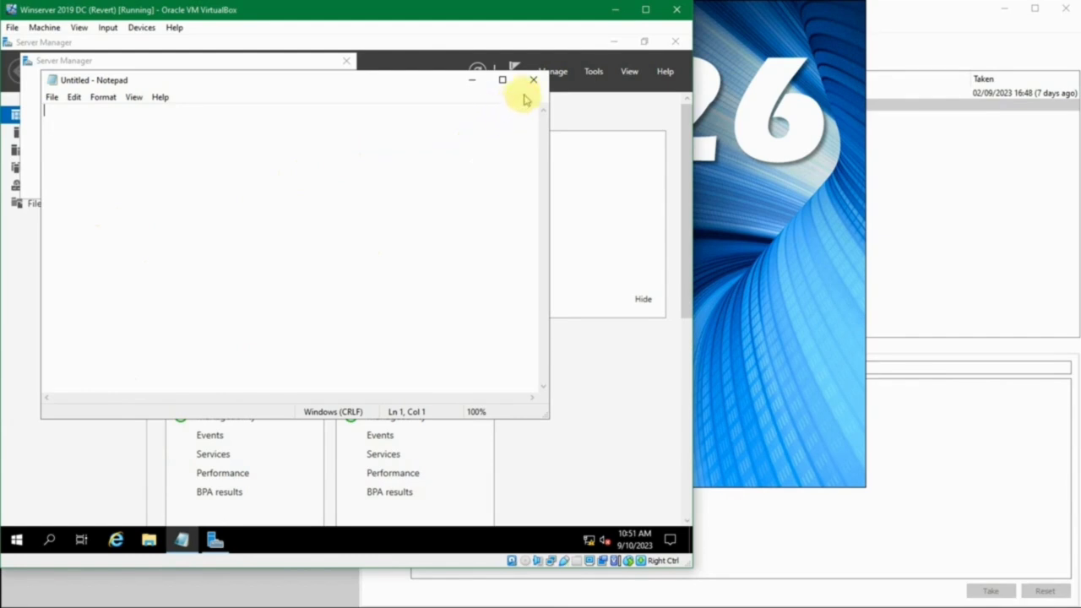
{"action": "left_click", "coordinate": [533, 80]}
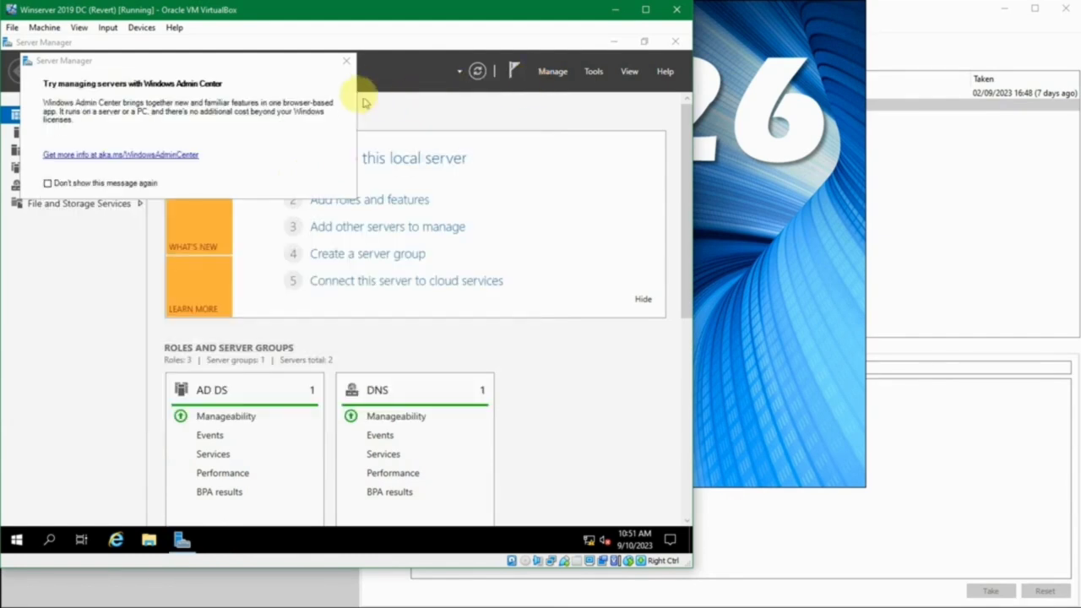
{"action": "left_click", "coordinate": [347, 62]}
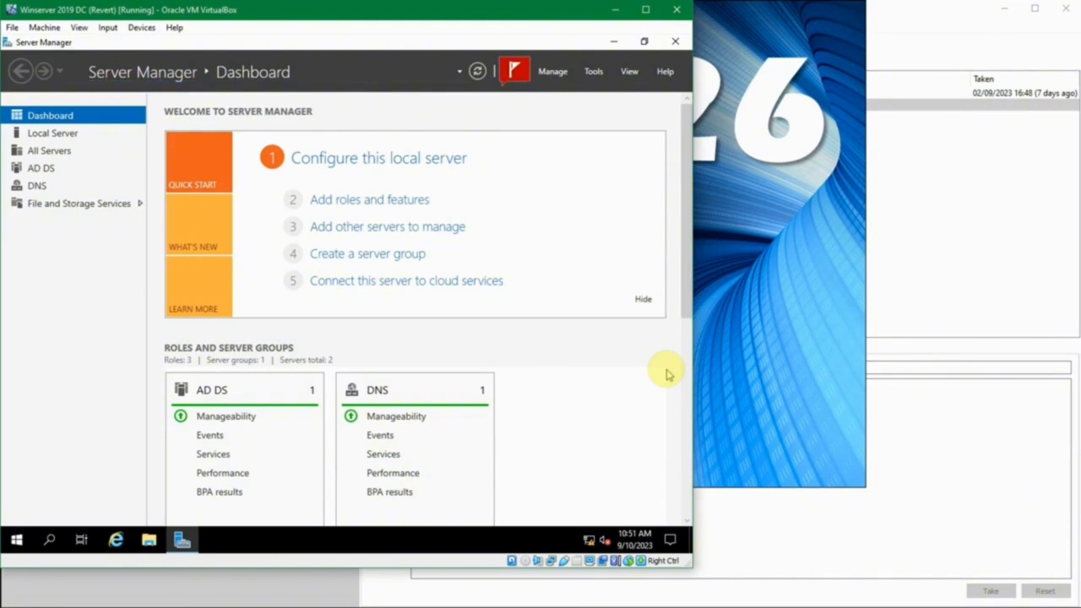
{"action": "left_click", "coordinate": [513, 76]}
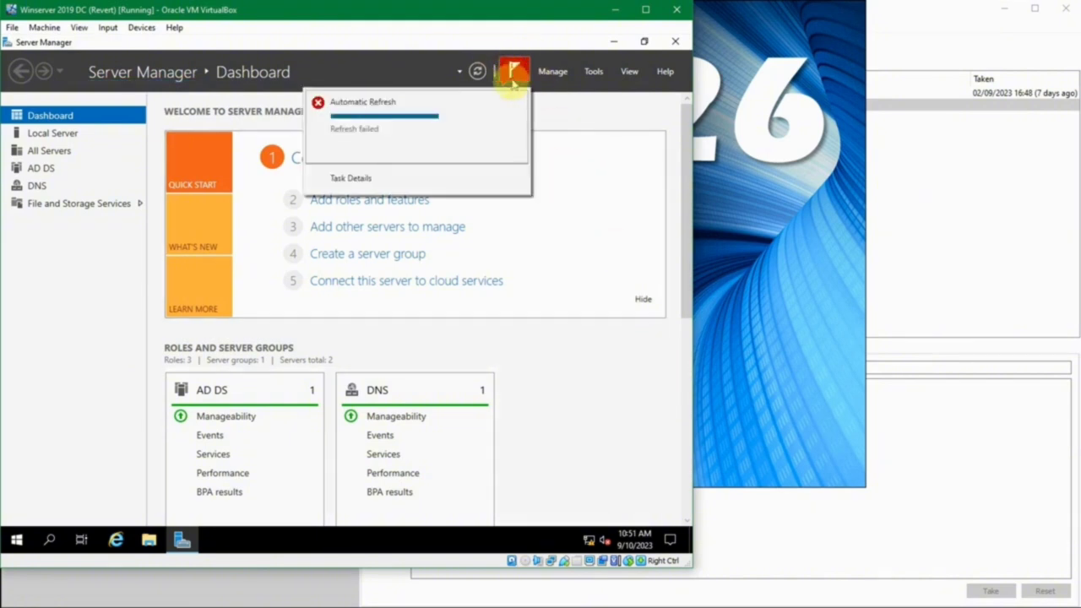
{"action": "left_click", "coordinate": [517, 102]}
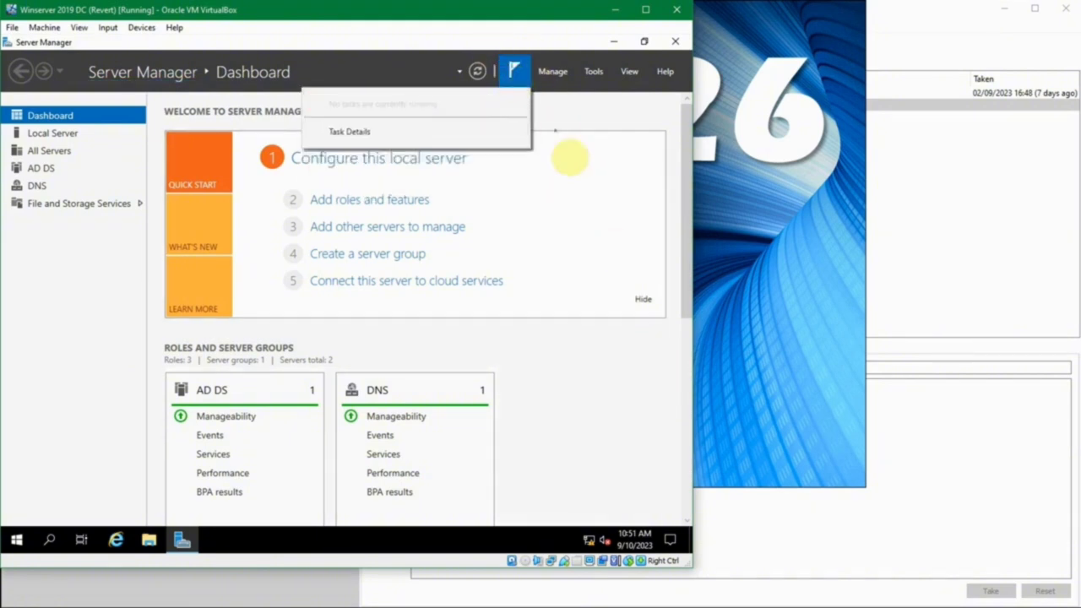
{"action": "left_click", "coordinate": [574, 169]}
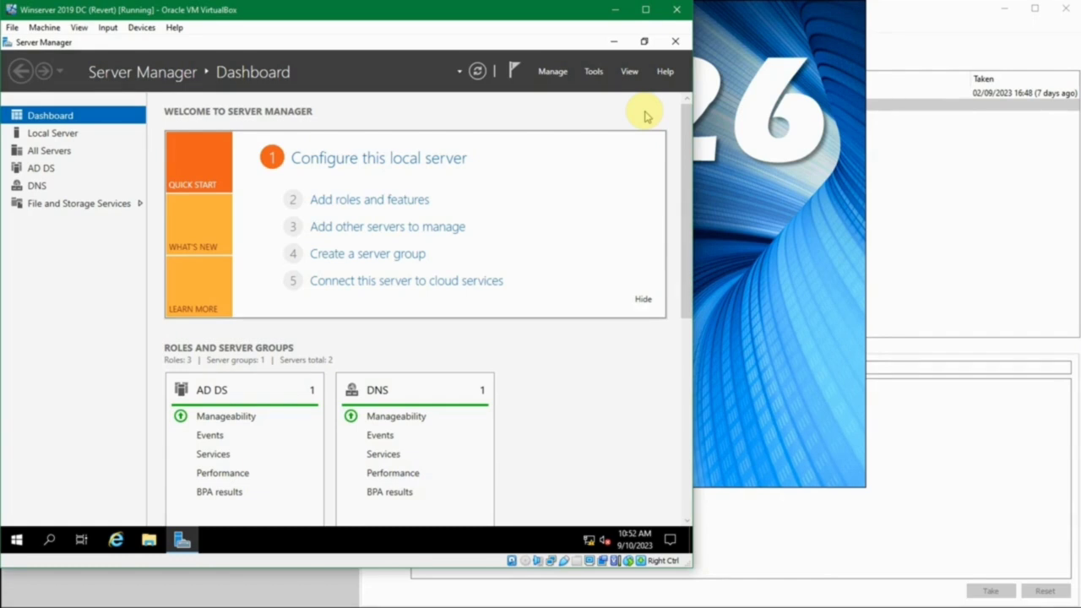
- Launch Notepad and a Command Prompt from the Run box
{"action": "key", "text": "super+r"}
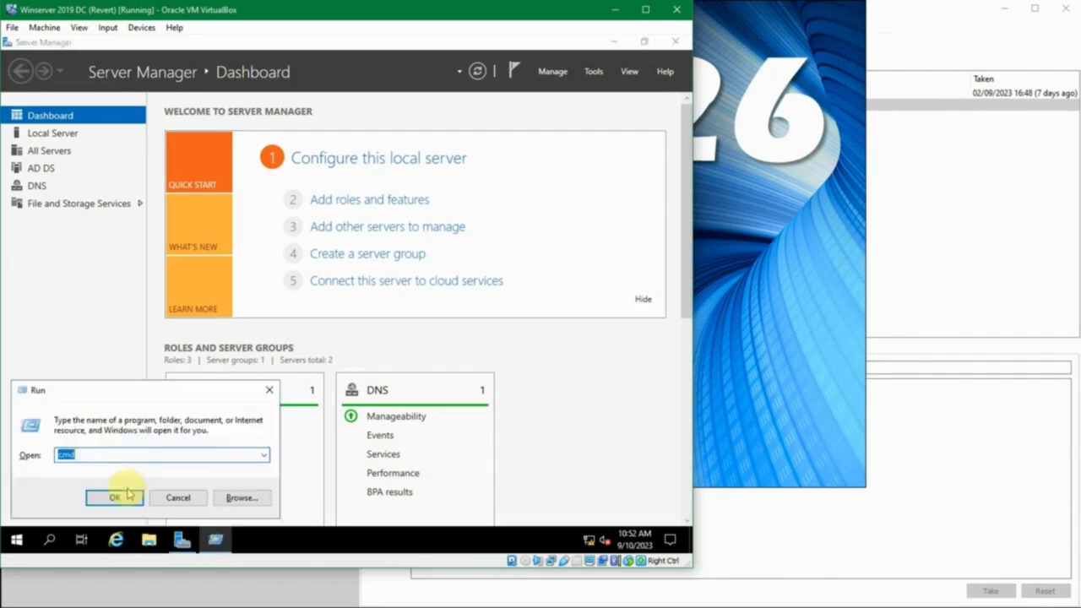
{"action": "type", "text": "notepad"}
{"action": "key", "text": "Return"}
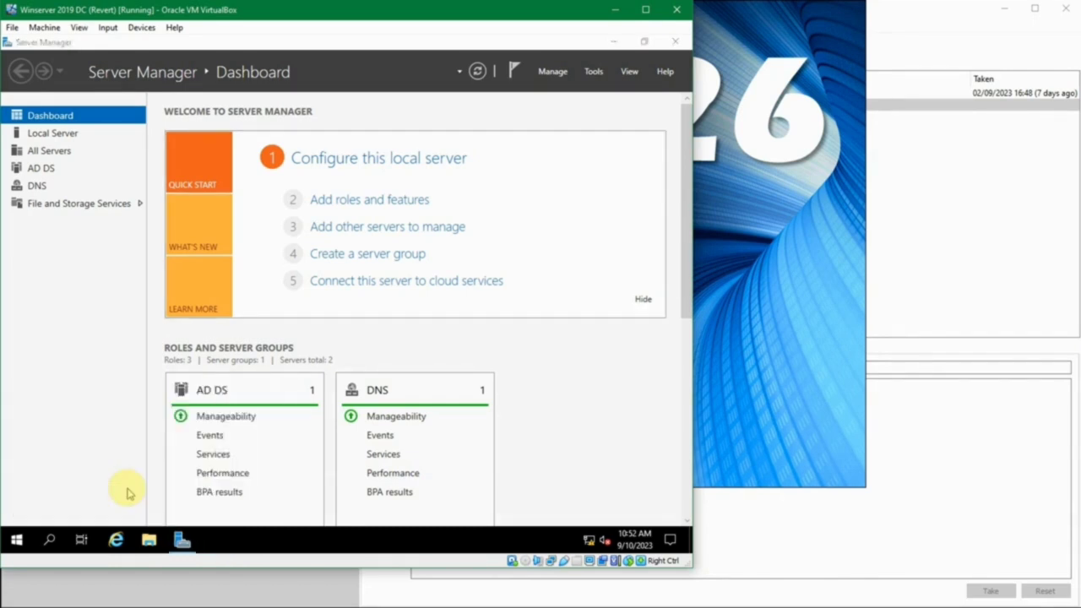
{"action": "key", "text": "super+r"}
{"action": "type", "text": "cmd"}
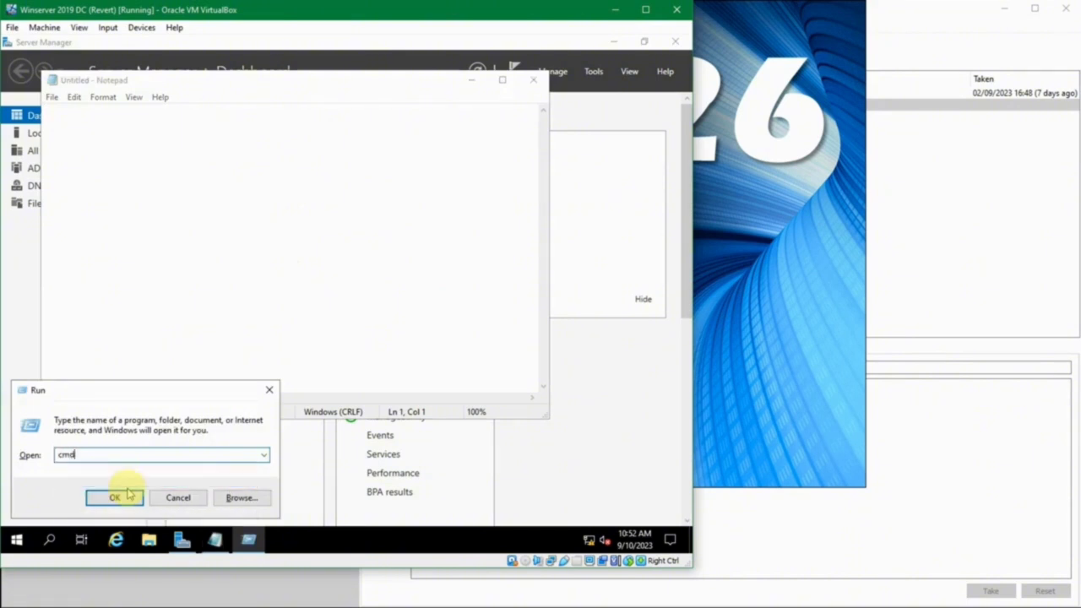
{"action": "key", "text": "Return"}
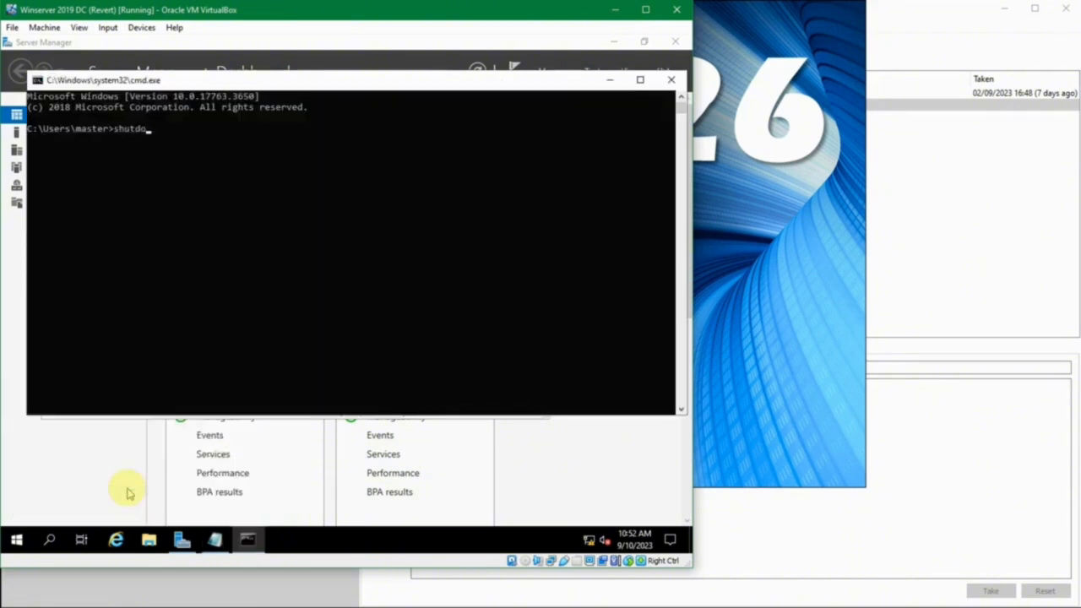
- Run shutdown to show its help and mark the /r full shutdown and restart description
{"action": "type", "text": "shutdown /?"}
{"action": "key", "text": "Return"}
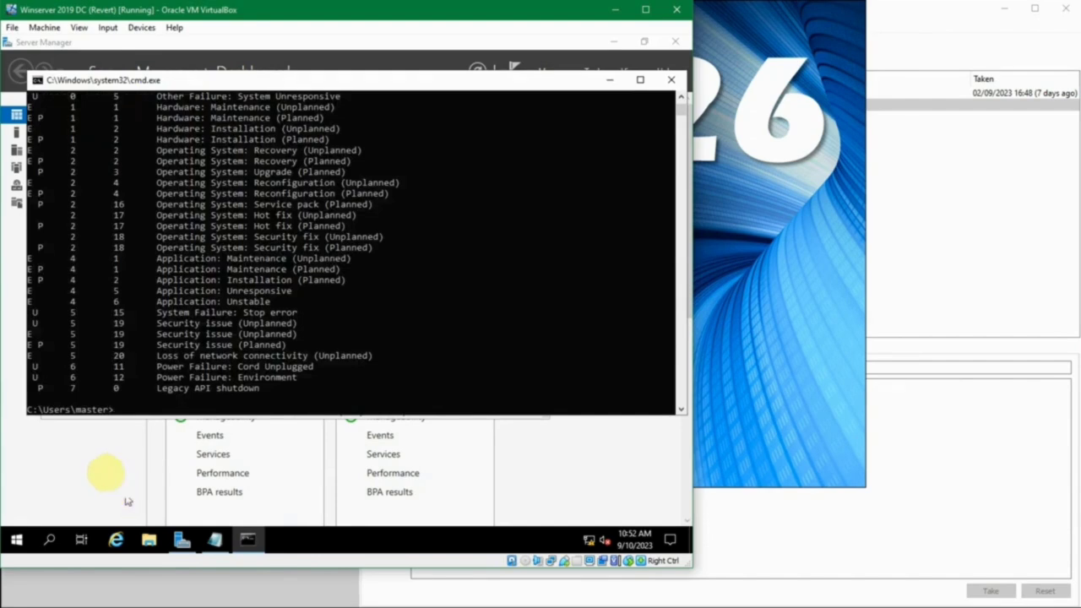
{"action": "scroll", "coordinate": [131, 326], "scroll_direction": "up", "scroll_amount": 10}
{"action": "scroll", "coordinate": [131, 325], "scroll_direction": "up", "scroll_amount": 8}
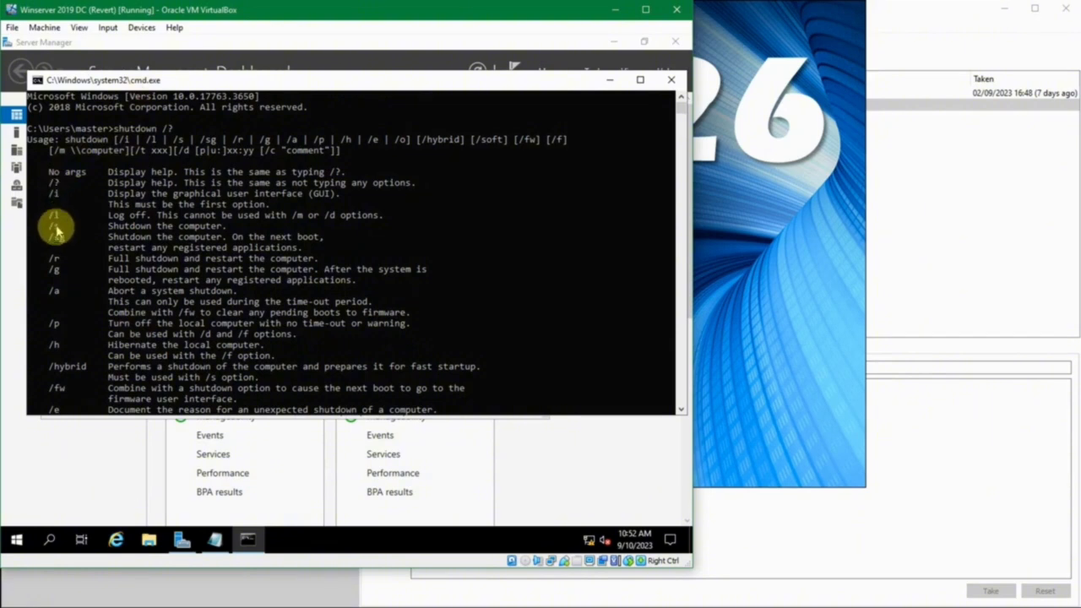
{"action": "scroll", "coordinate": [72, 270], "scroll_direction": "down", "scroll_amount": 4}
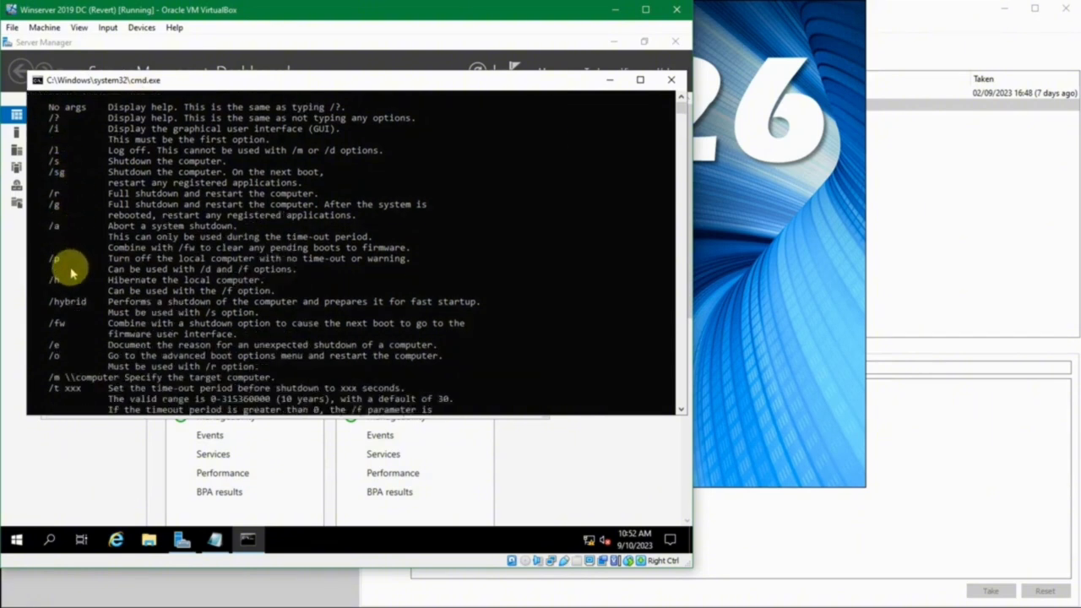
{"action": "scroll", "coordinate": [72, 270], "scroll_direction": "down", "scroll_amount": 3}
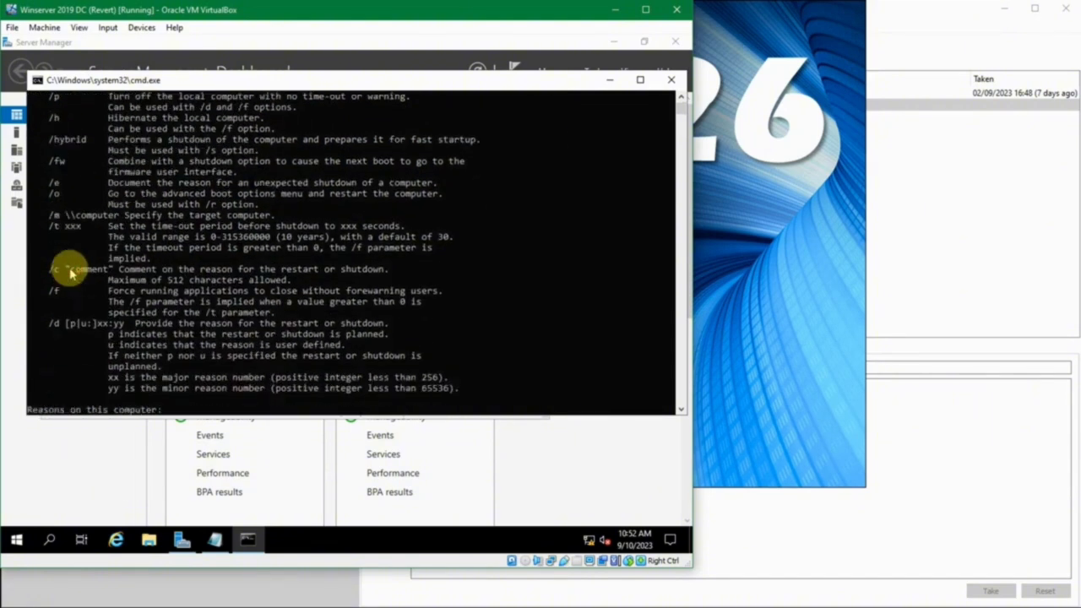
{"action": "scroll", "coordinate": [71, 271], "scroll_direction": "up", "scroll_amount": 7}
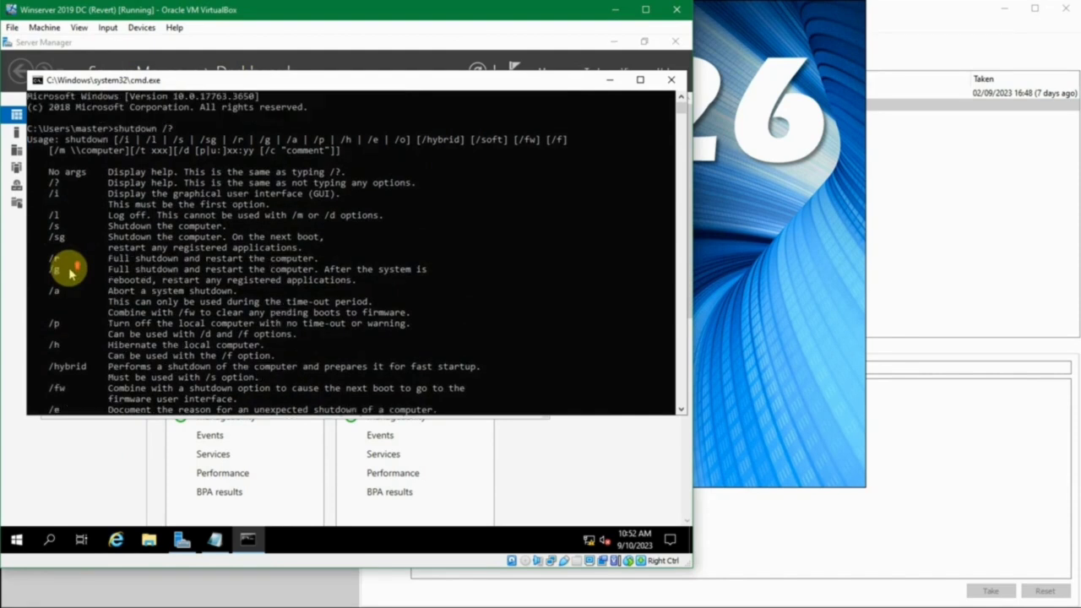
{"action": "scroll", "coordinate": [93, 249], "scroll_direction": "down", "scroll_amount": 1}
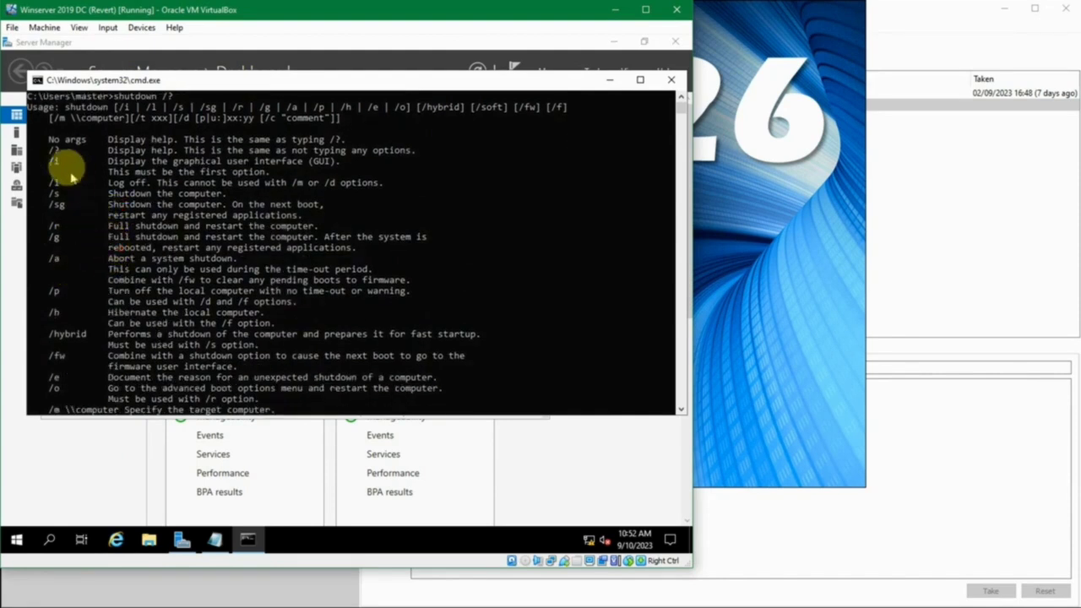
{"action": "left_click", "coordinate": [134, 227]}
{"action": "left_click_drag", "start_coordinate": [133, 227], "coordinate": [298, 224]}
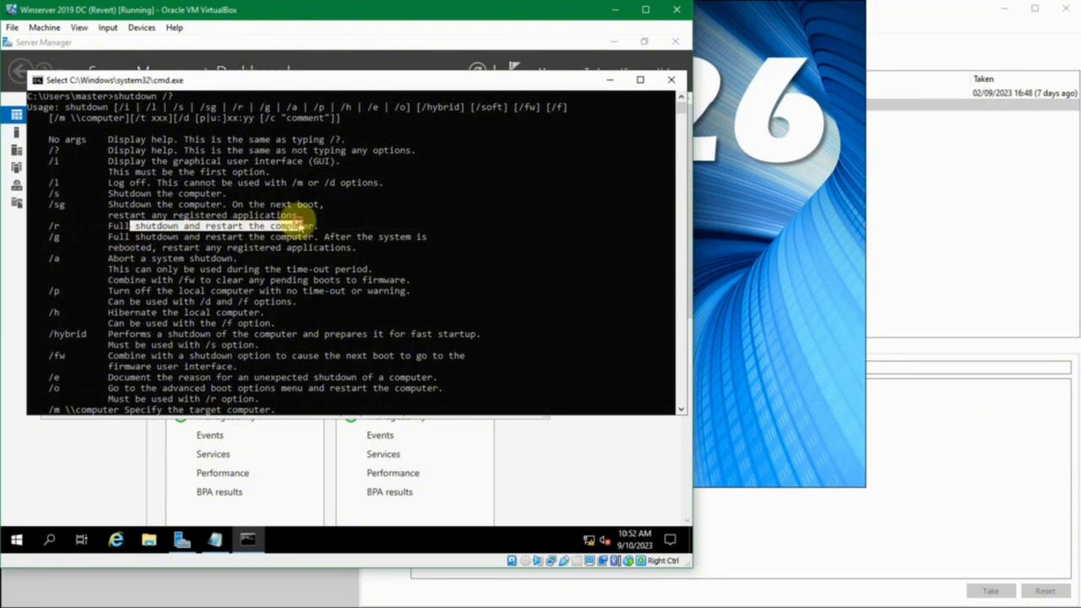
{"action": "scroll", "coordinate": [299, 223], "scroll_direction": "up", "scroll_amount": 1}
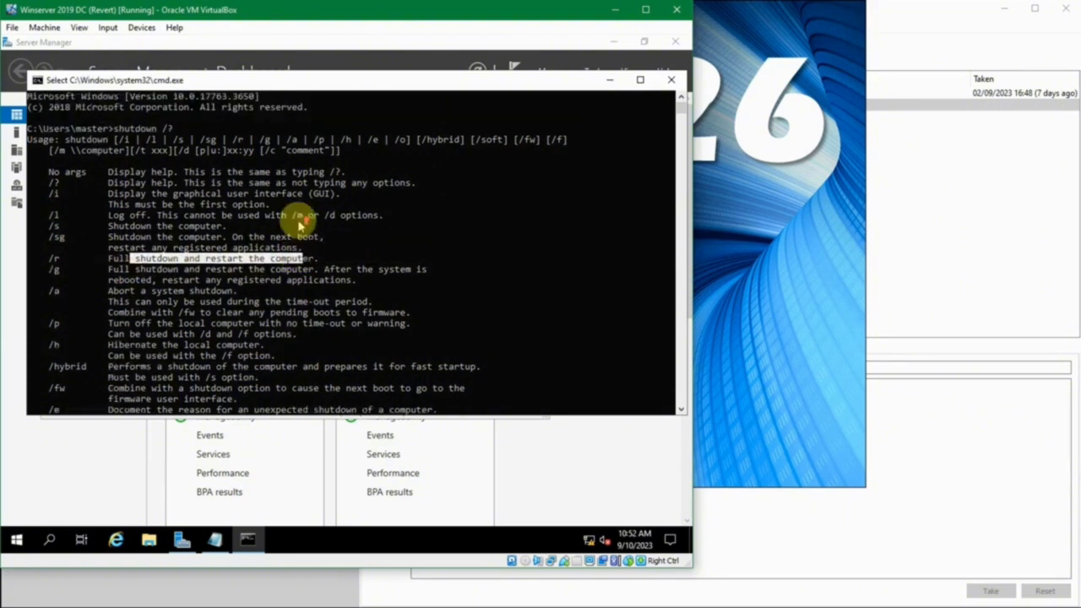
{"action": "left_click", "coordinate": [193, 135]}
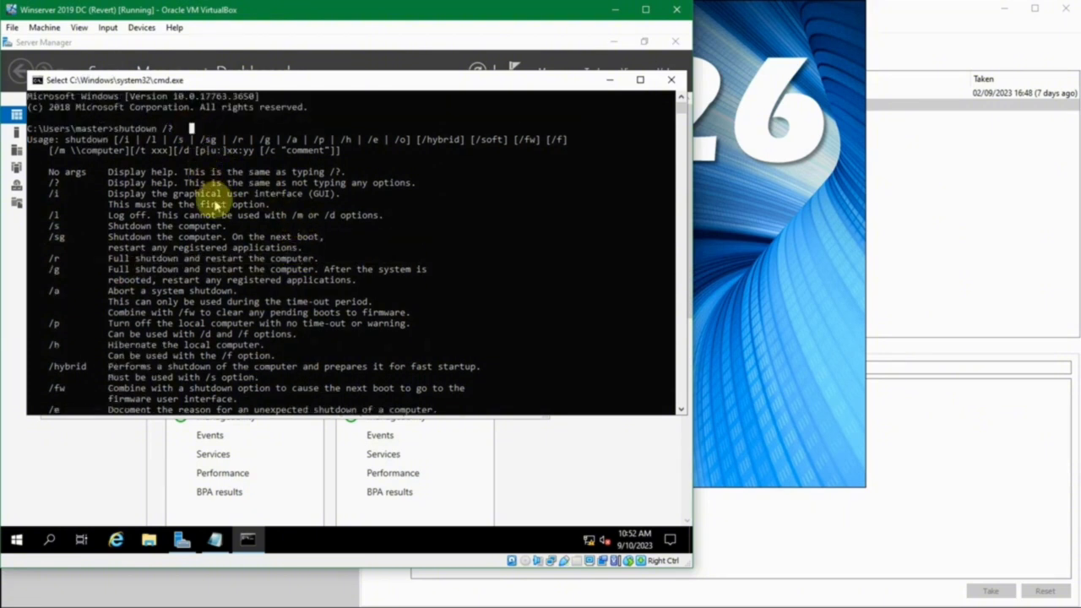
- Recall the last command, review the /t time-out help, and clear the drafted restart command
{"action": "key", "text": "Up"}
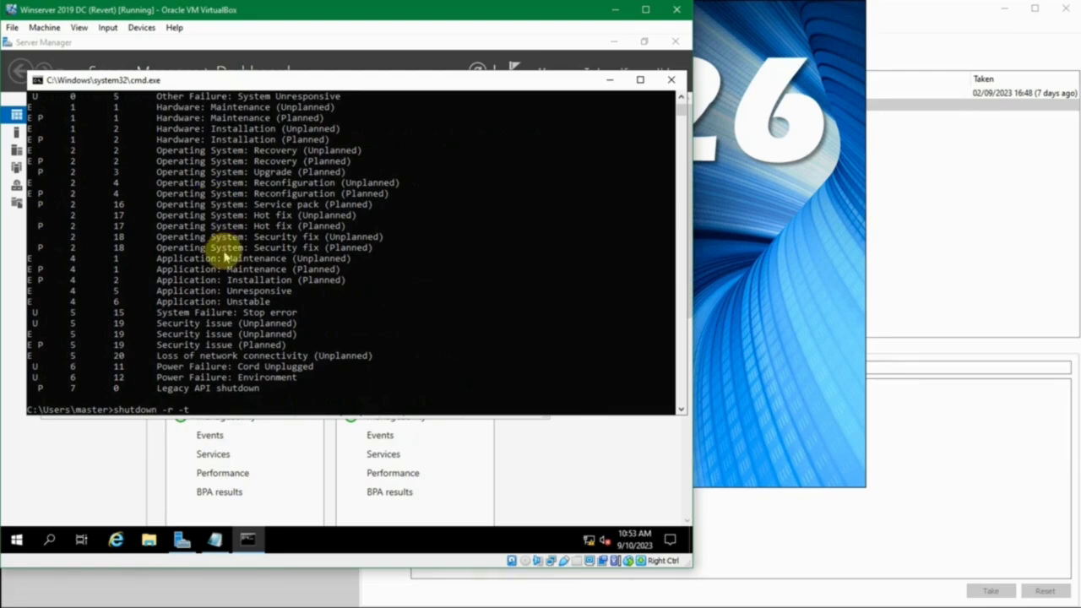
{"action": "scroll", "coordinate": [225, 257], "scroll_direction": "up", "scroll_amount": 13}
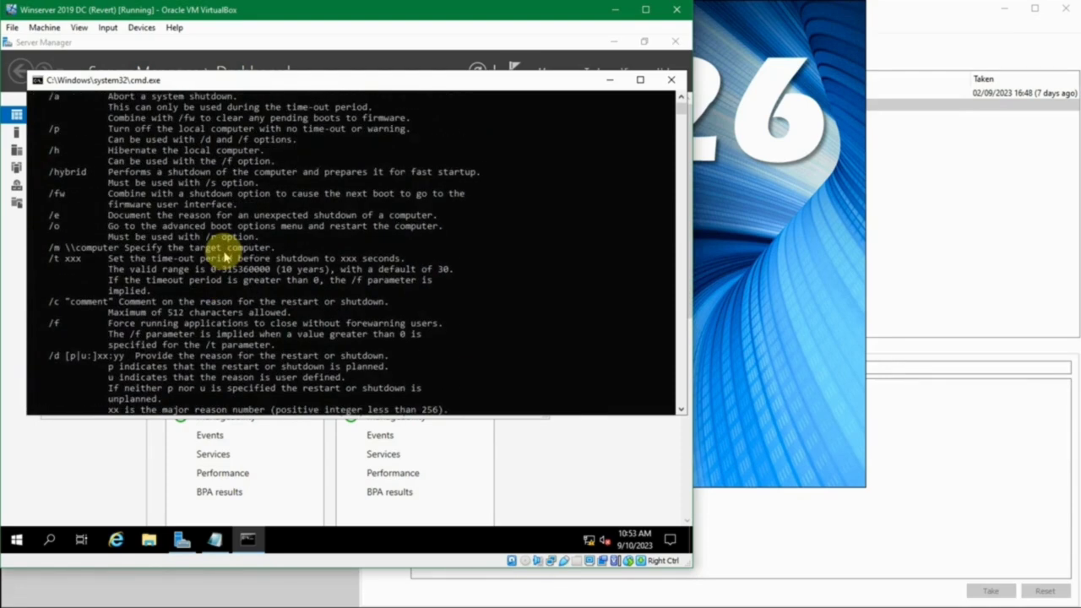
{"action": "scroll", "coordinate": [226, 258], "scroll_direction": "up", "scroll_amount": 5}
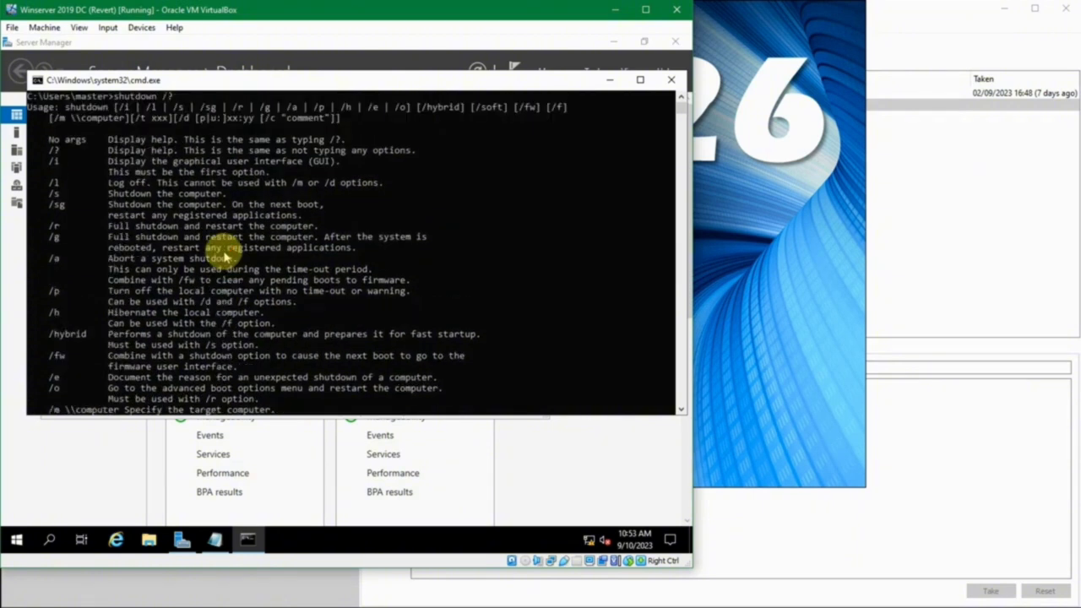
{"action": "scroll", "coordinate": [228, 253], "scroll_direction": "down", "scroll_amount": 2}
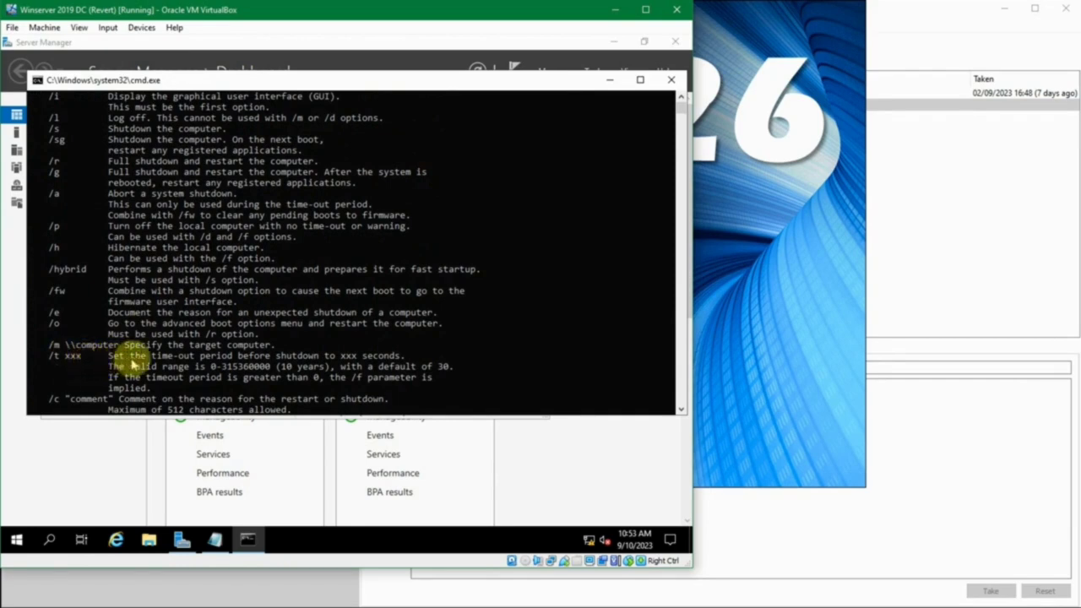
{"action": "scroll", "coordinate": [152, 361], "scroll_direction": "down", "scroll_amount": 15}
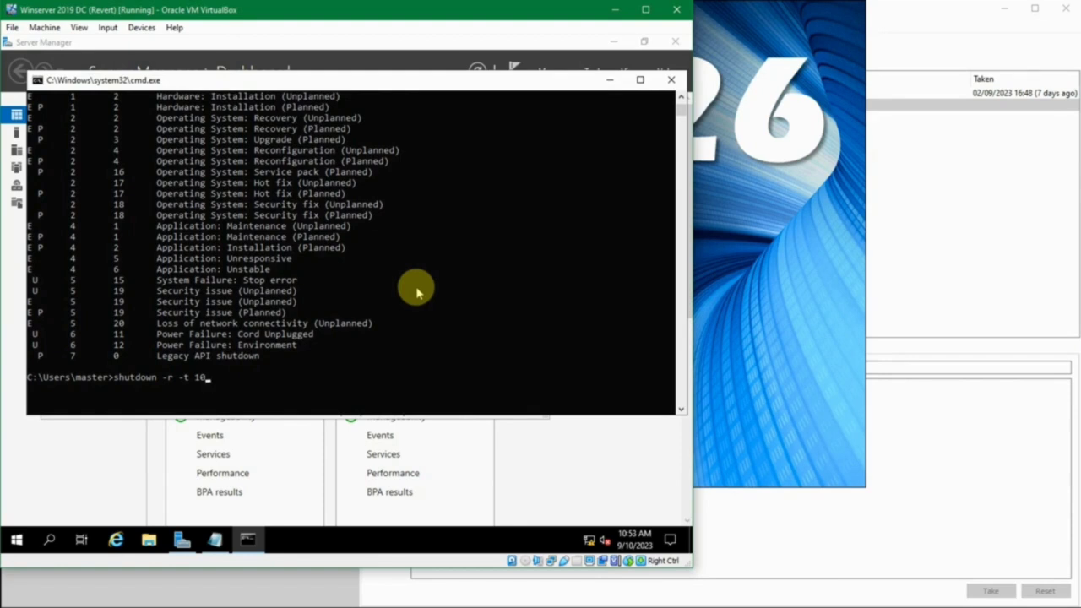
{"action": "key", "text": "BackSpace"}
{"action": "key", "text": "BackSpace"}
{"action": "key", "text": "BackSpace"}
{"action": "key", "text": "BackSpace"}
{"action": "key", "text": "BackSpace"}
{"action": "key", "text": "BackSpace"}
{"action": "key", "text": "BackSpace"}
{"action": "key", "text": "BackSpace"}
{"action": "key", "text": "BackSpace"}
{"action": "key", "text": "BackSpace"}
{"action": "key", "text": "BackSpace"}
{"action": "key", "text": "BackSpace"}
{"action": "key", "text": "BackSpace"}
{"action": "key", "text": "BackSpace"}
{"action": "key", "text": "BackSpace"}
{"action": "key", "text": "BackSpace"}
- Write 'shutdown -r -t 10' in a new Notepad file, save it as restart.txt on the Desktop, and close it
{"action": "left_click", "coordinate": [216, 540]}
{"action": "type", "text": "shutdown -r -t 10"}
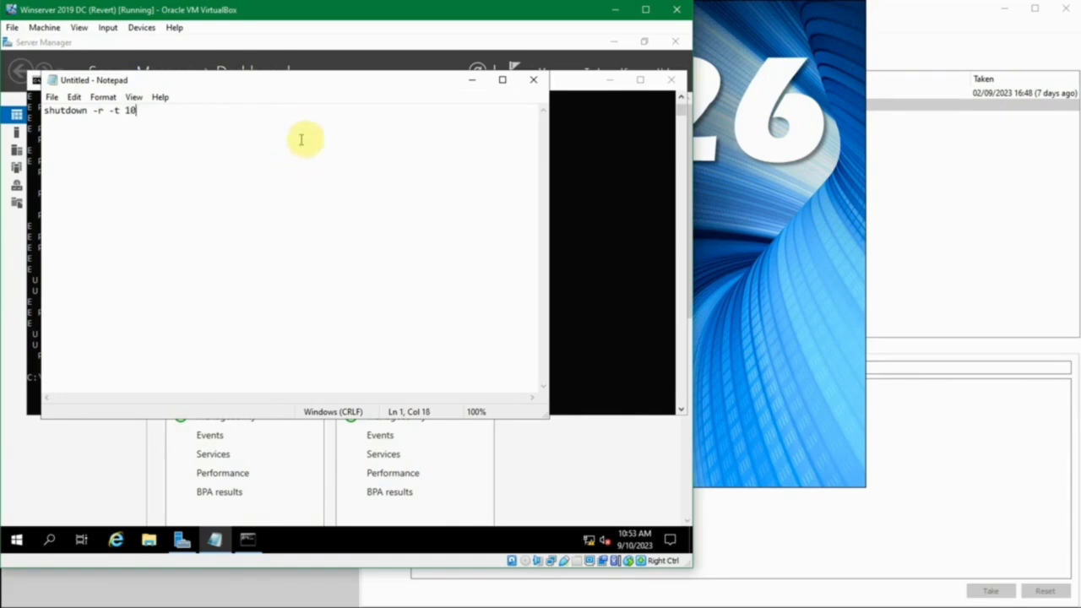
{"action": "key", "text": "ctrl+s"}
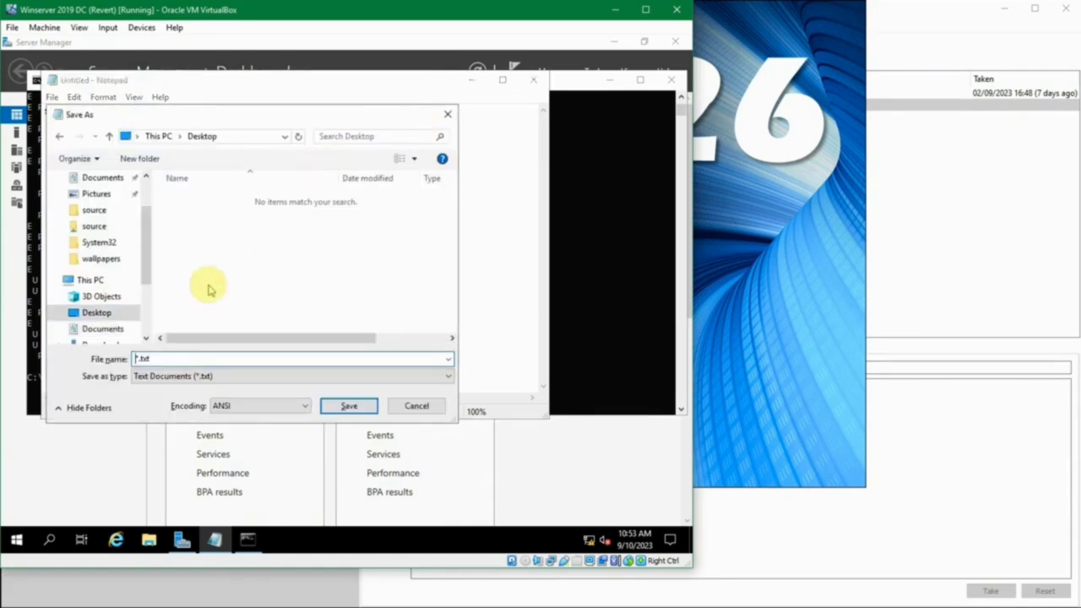
{"action": "type", "text": "restart"}
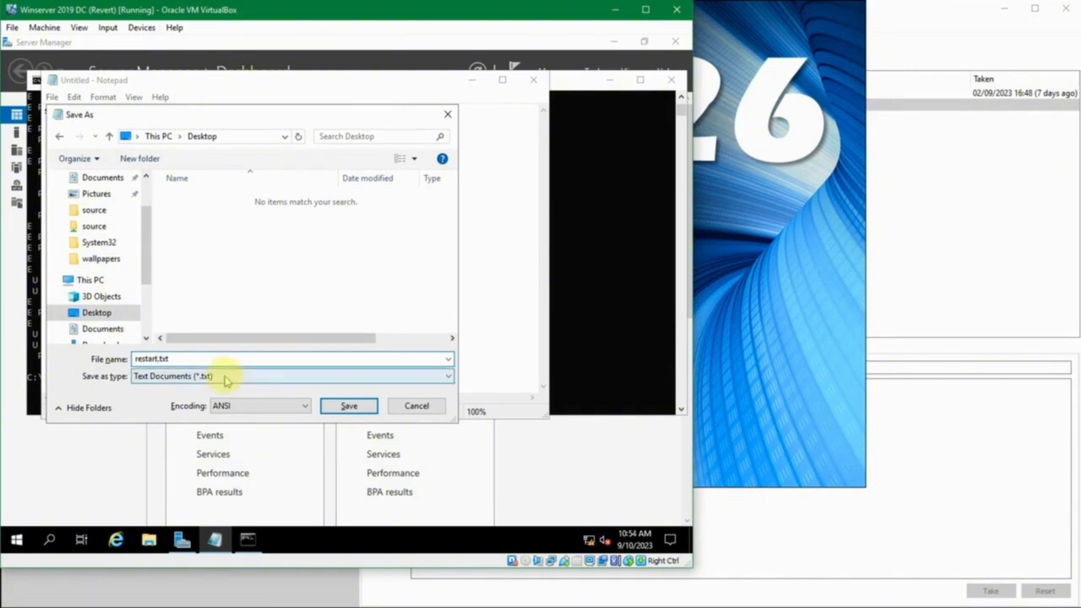
{"action": "left_click", "coordinate": [346, 408]}
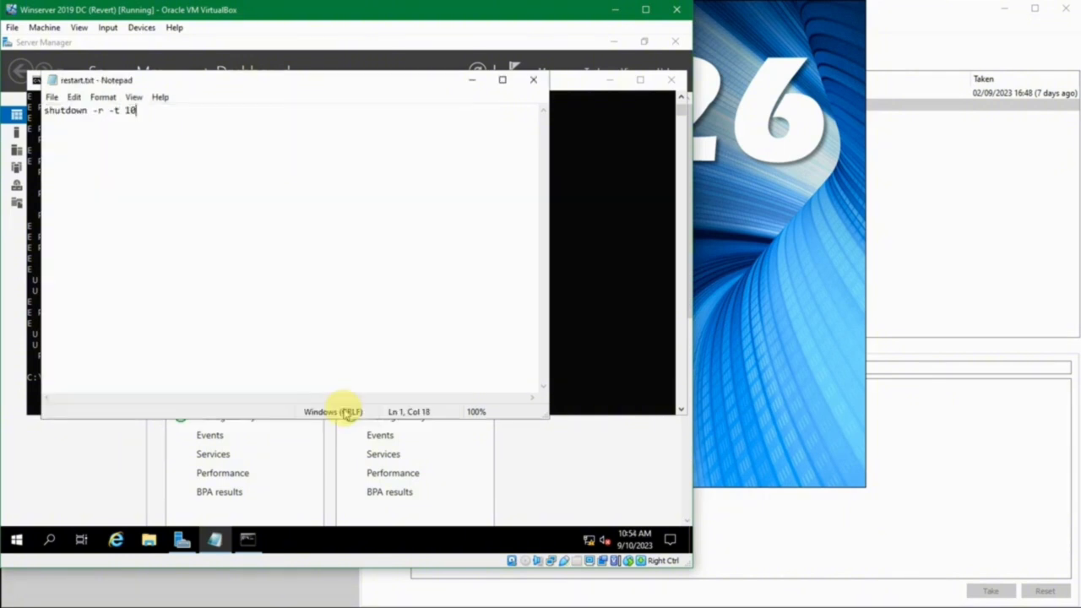
{"action": "left_click", "coordinate": [534, 82]}
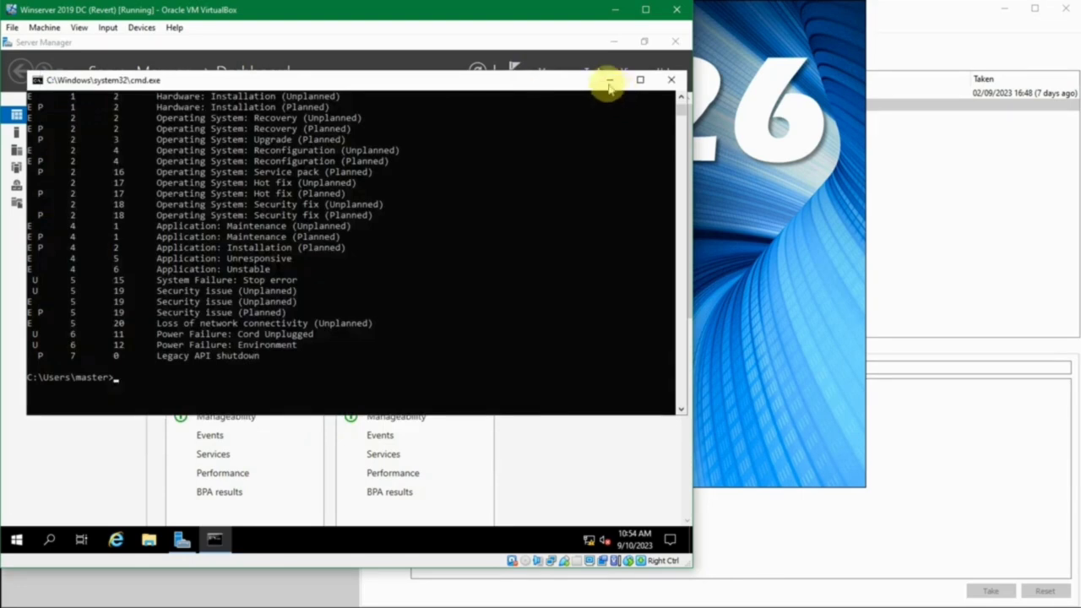
- Close the command prompt, then rename the desktop file restart.txt to restart.bat, accepting the extension change
{"action": "left_click", "coordinate": [669, 80]}
{"action": "left_click", "coordinate": [615, 42]}
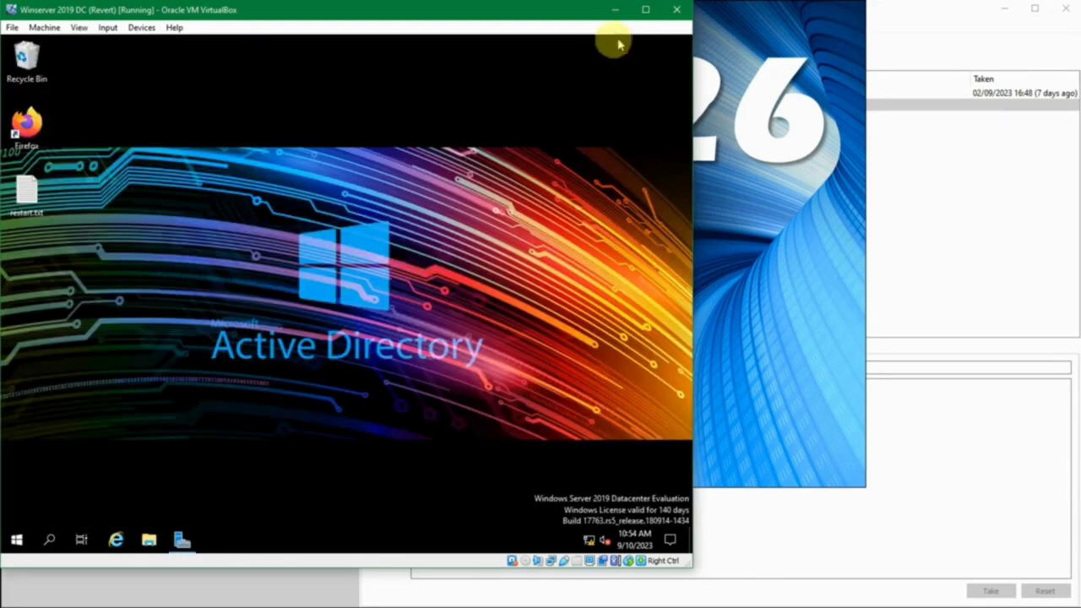
{"action": "left_click", "coordinate": [33, 201]}
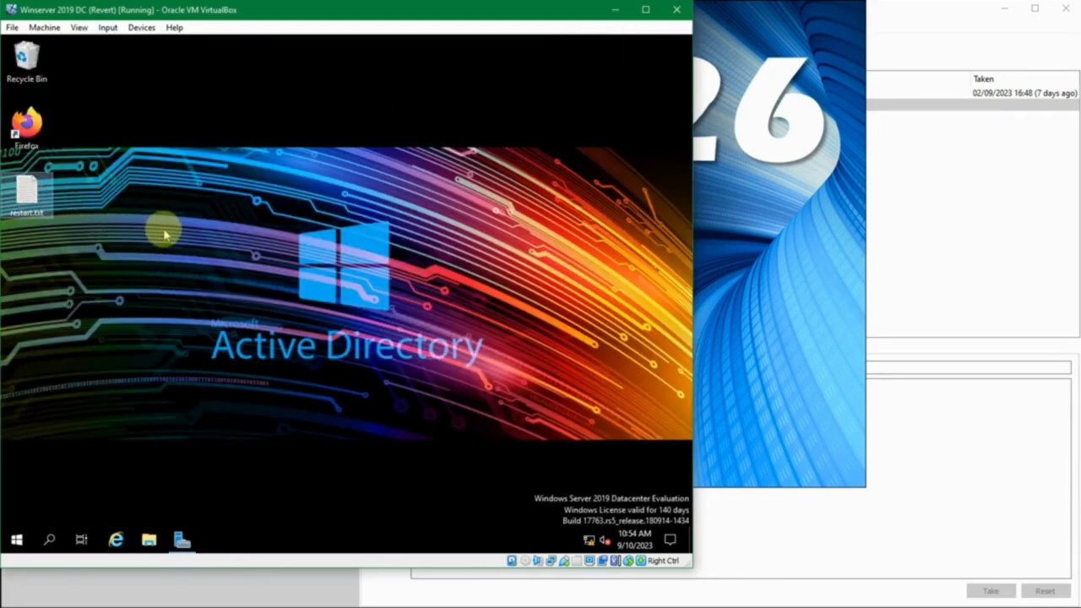
{"action": "key", "text": "F2"}
{"action": "left_click", "coordinate": [41, 212]}
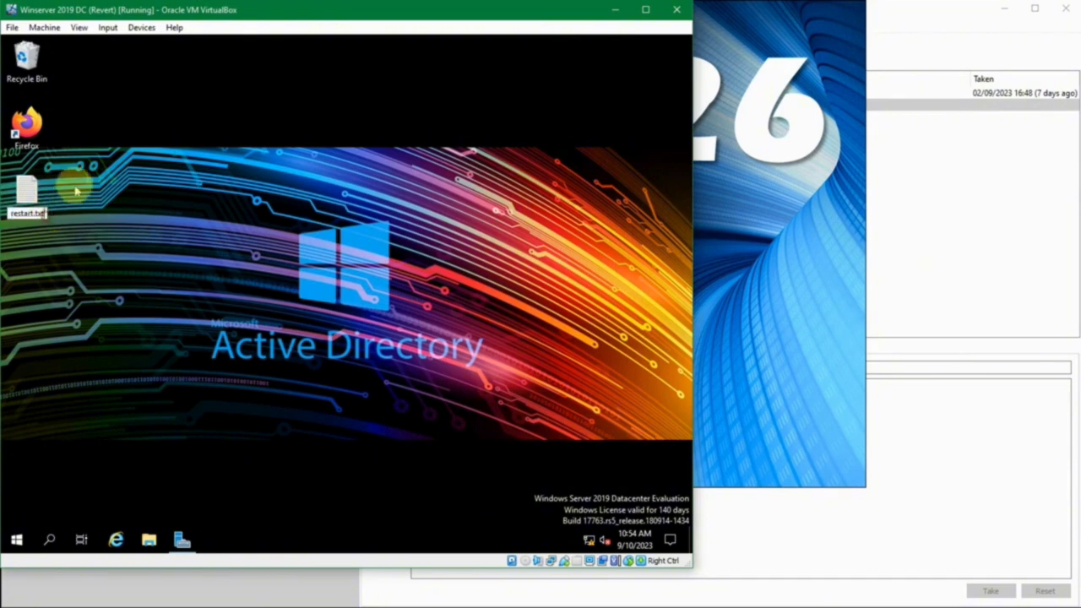
{"action": "key", "text": "BackSpace"}
{"action": "key", "text": "BackSpace"}
{"action": "key", "text": "BackSpace"}
{"action": "key", "text": "BackSpace"}
{"action": "type", "text": ".bat"}
{"action": "key", "text": "Return"}
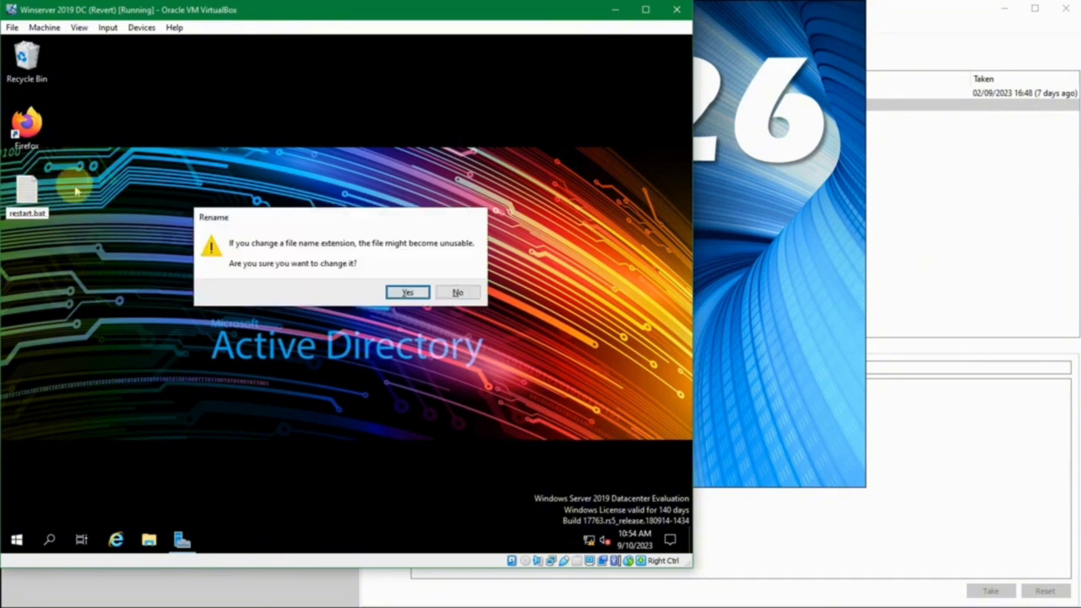
{"action": "left_click", "coordinate": [406, 294]}
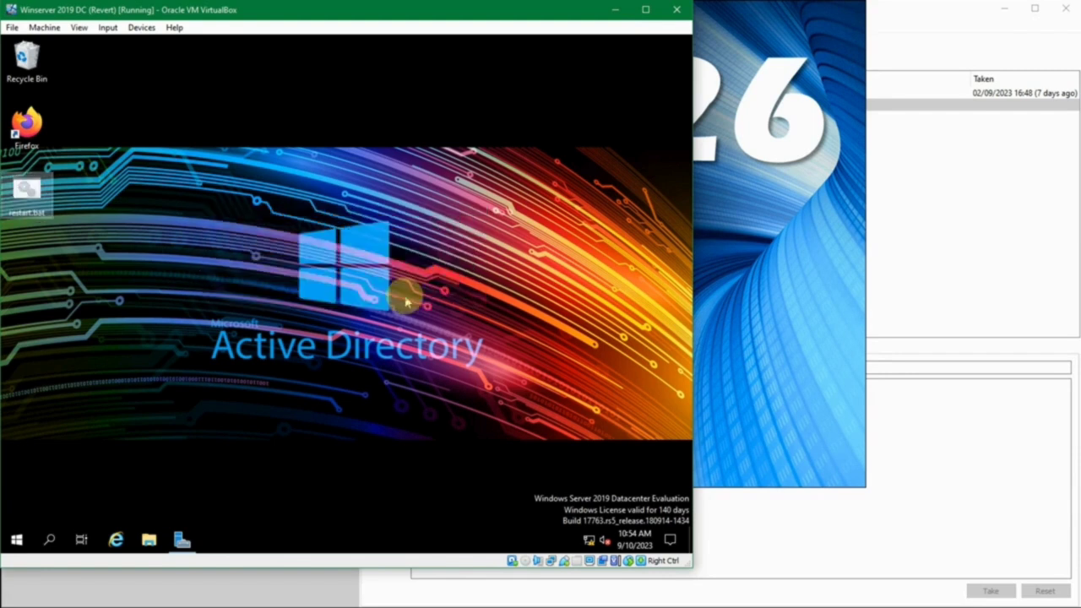
{"action": "left_click", "coordinate": [29, 209]}
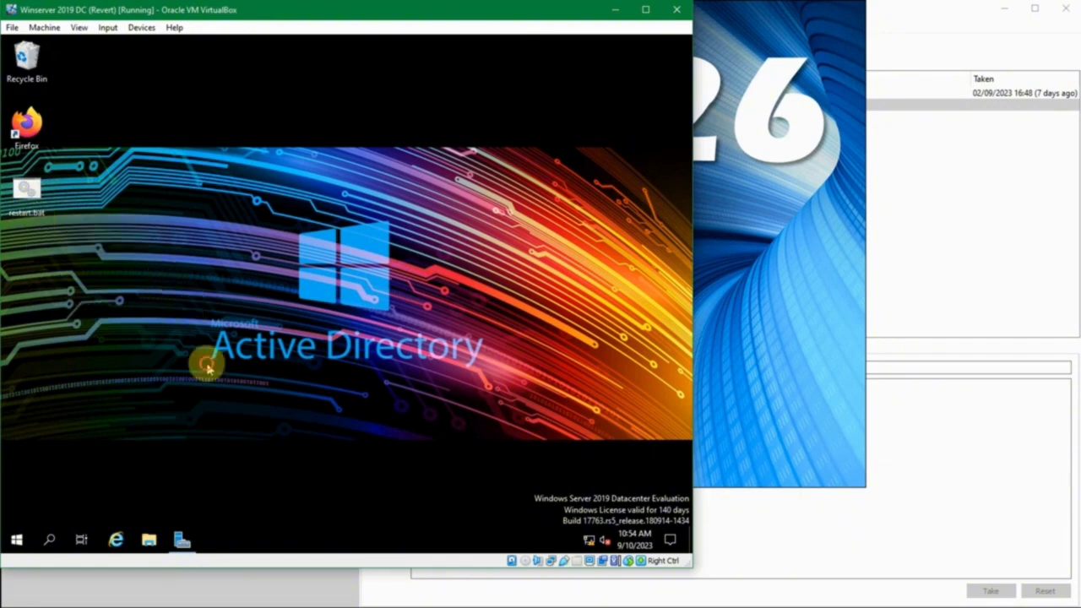
- Launch Task Scheduler by searching 'task' from the Start menu
{"action": "left_click", "coordinate": [16, 539]}
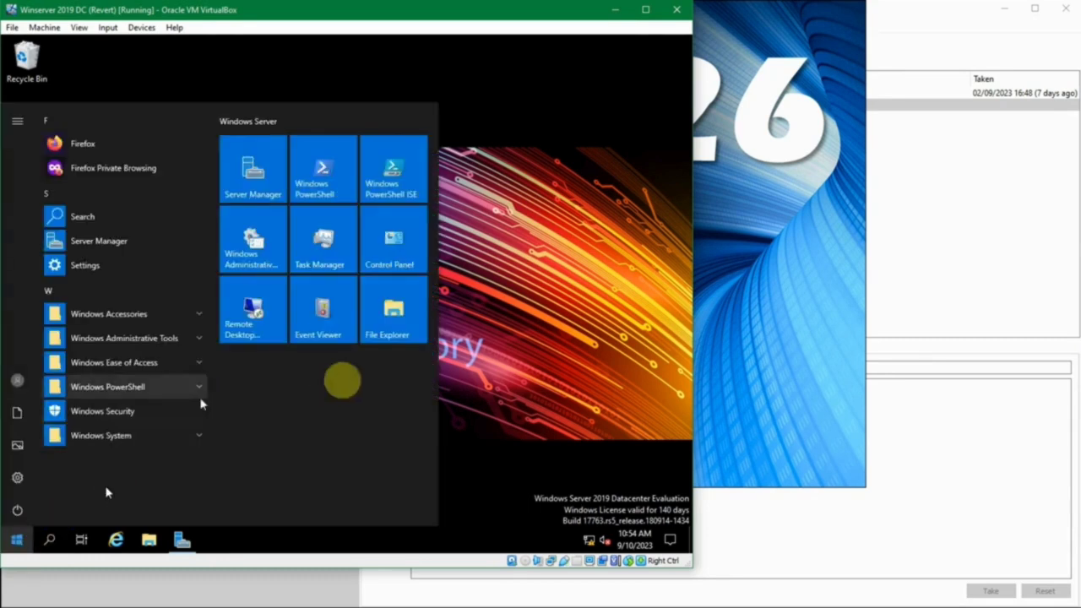
{"action": "left_click", "coordinate": [493, 291]}
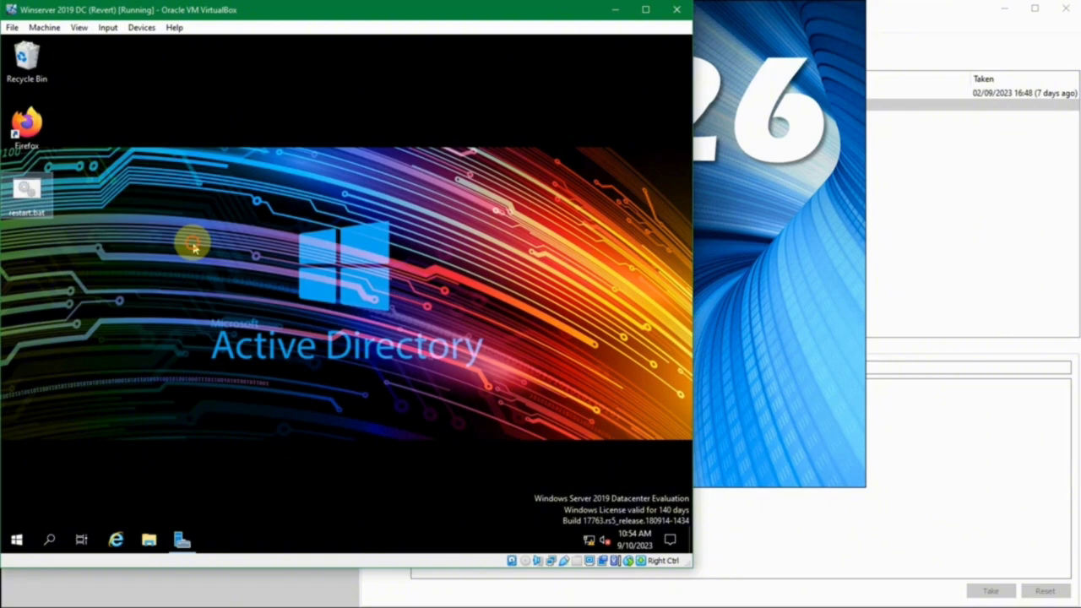
{"action": "key", "text": "super"}
{"action": "type", "text": "t"}
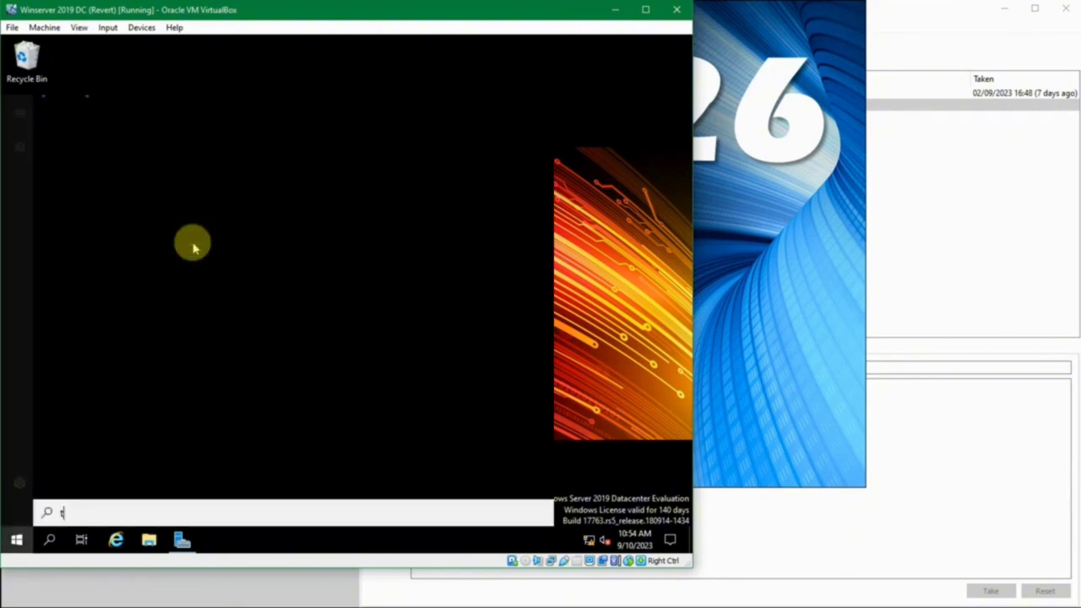
{"action": "type", "text": "ask"}
{"action": "key", "text": "Return"}
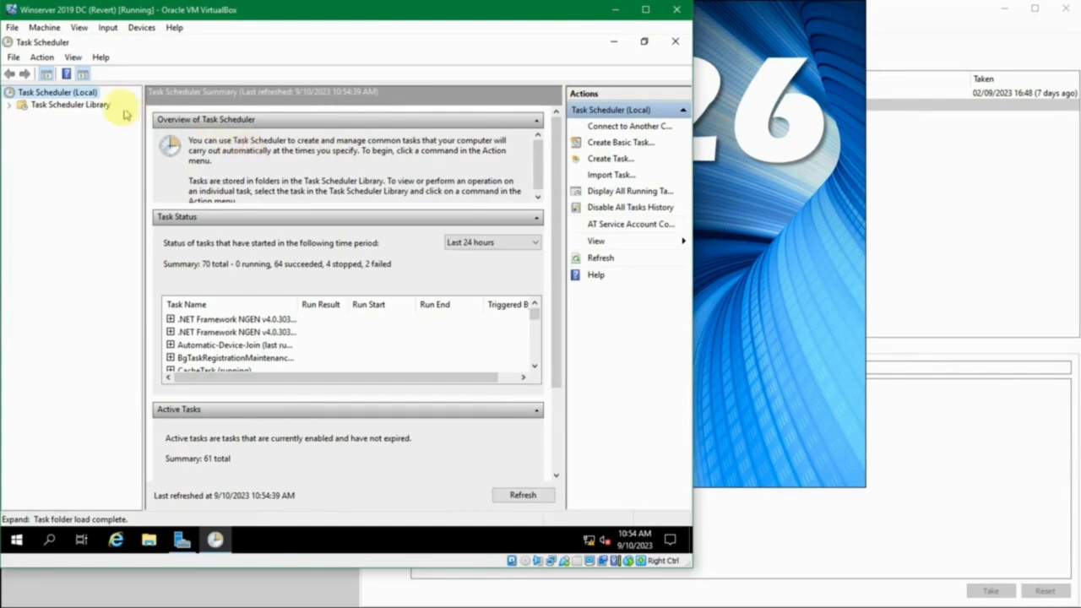
- Expand Task Scheduler Library, open the Admin folder and widen its Name column
{"action": "left_click", "coordinate": [10, 106]}
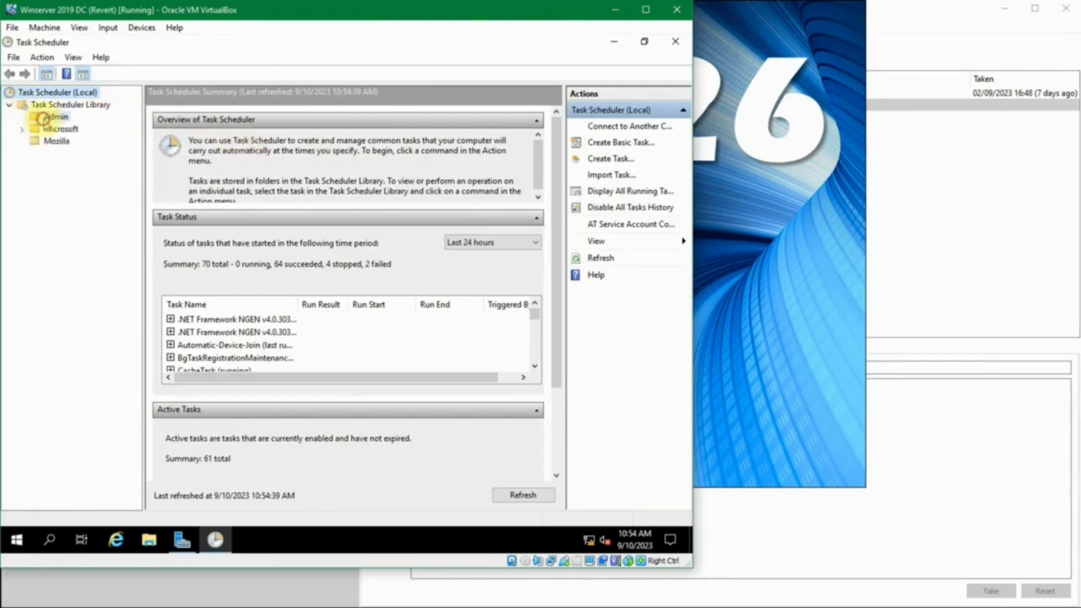
{"action": "left_click", "coordinate": [44, 117]}
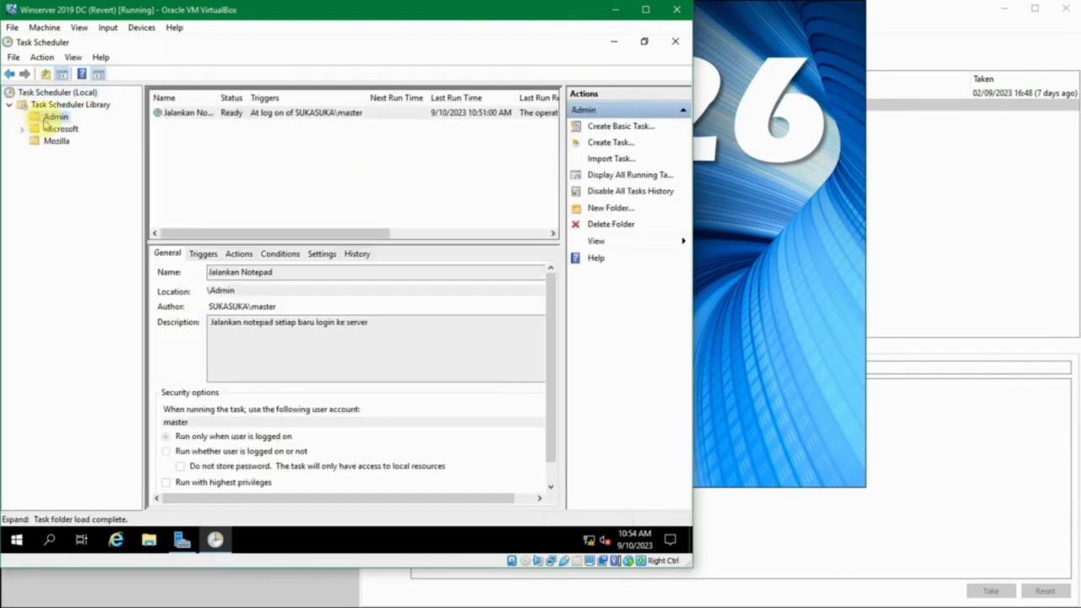
{"action": "left_click", "coordinate": [193, 141]}
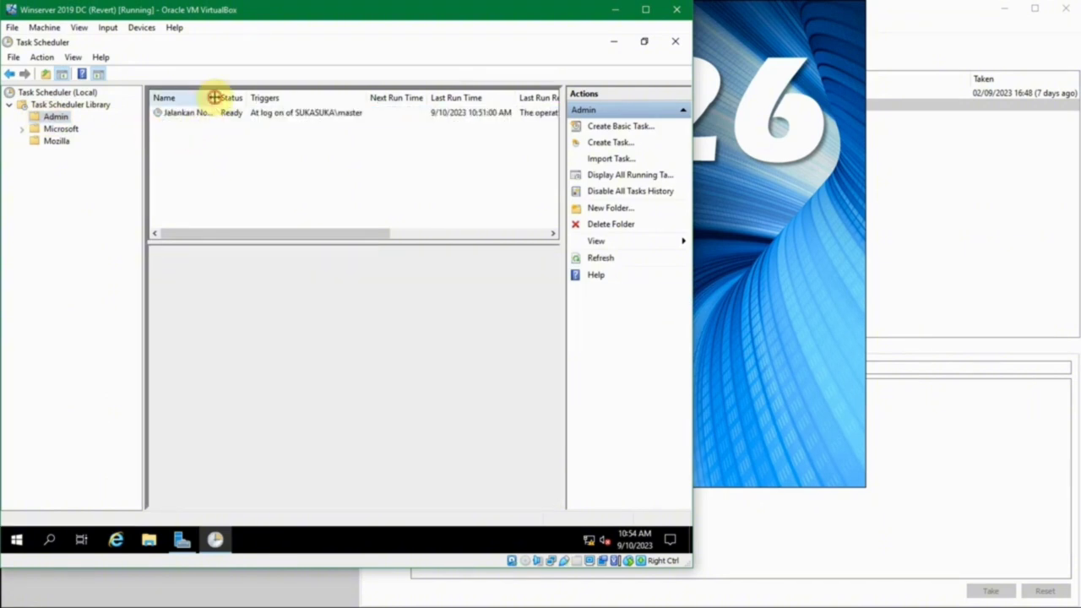
{"action": "left_click_drag", "start_coordinate": [216, 97], "coordinate": [224, 93]}
{"action": "right_click", "coordinate": [183, 142]}
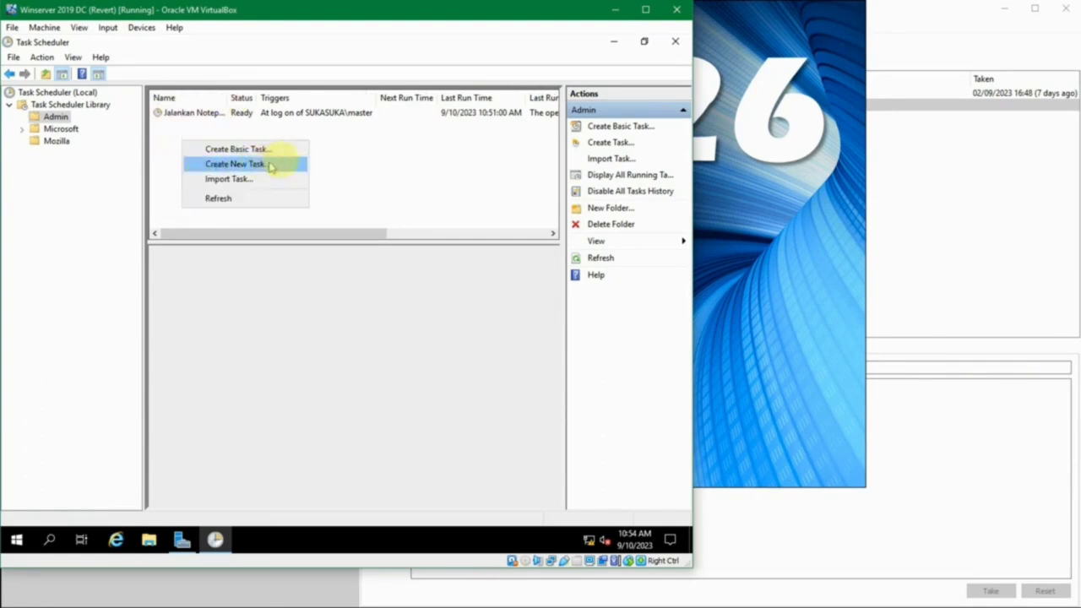
{"action": "left_click", "coordinate": [404, 160]}
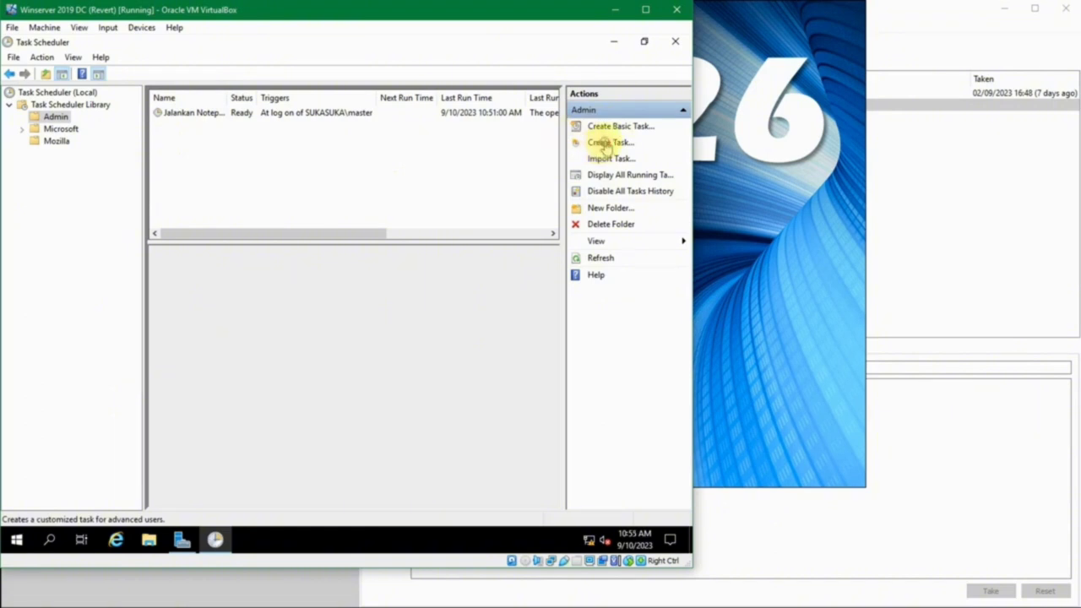
- Create a task in Admin named 'Restart Server' with description 'Restart terjadwal'
{"action": "left_click", "coordinate": [605, 144]}
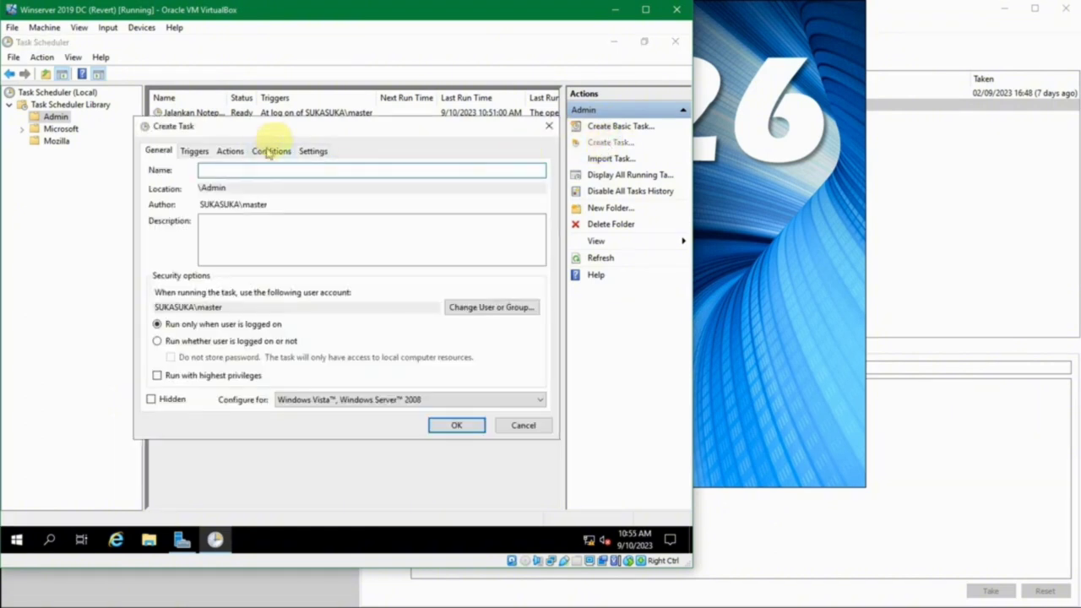
{"action": "left_click_drag", "start_coordinate": [290, 125], "coordinate": [262, 124]}
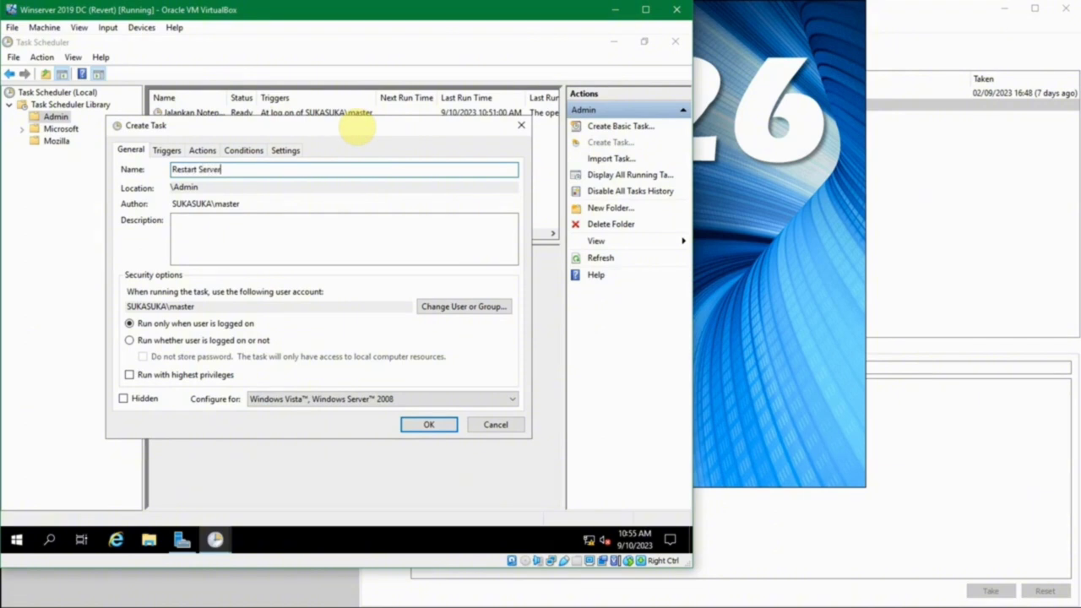
{"action": "left_click", "coordinate": [303, 248]}
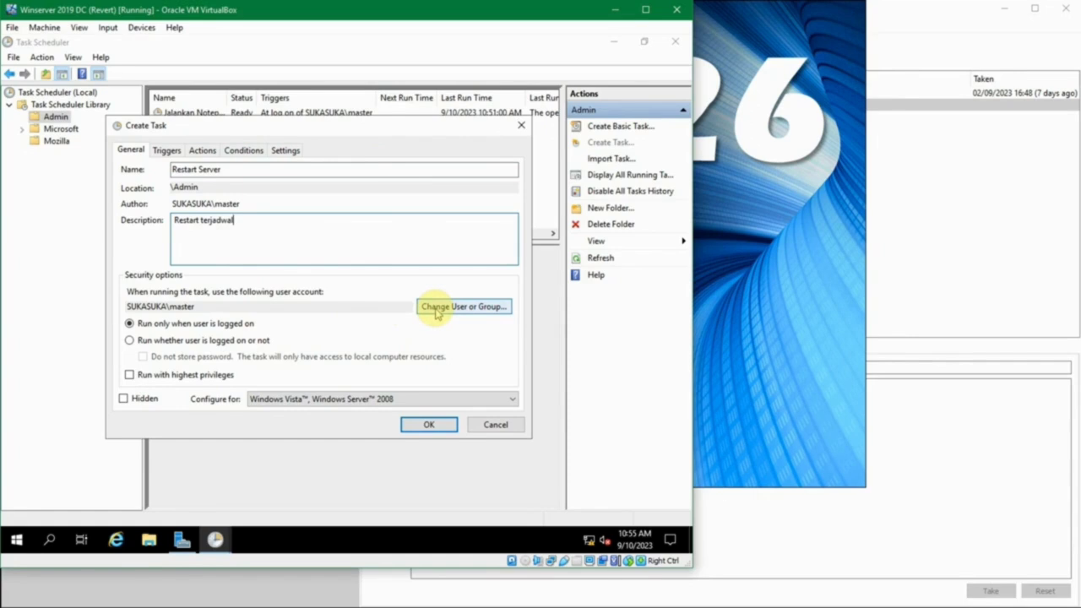
- Set the run-as account to the Administrators group and tick 'Run with highest privileges'
{"action": "left_click", "coordinate": [437, 310]}
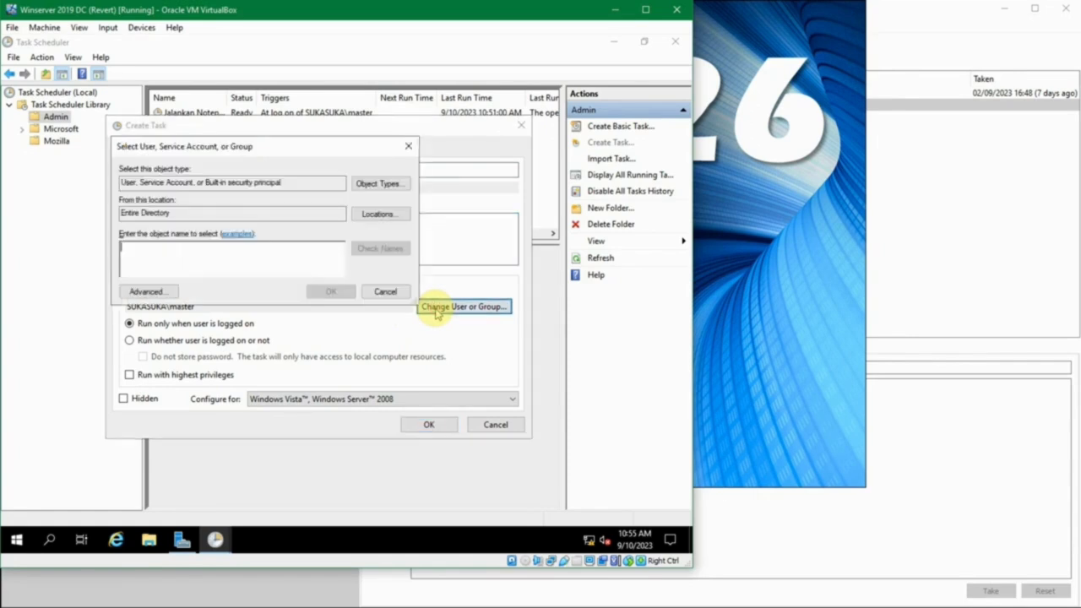
{"action": "left_click", "coordinate": [299, 152]}
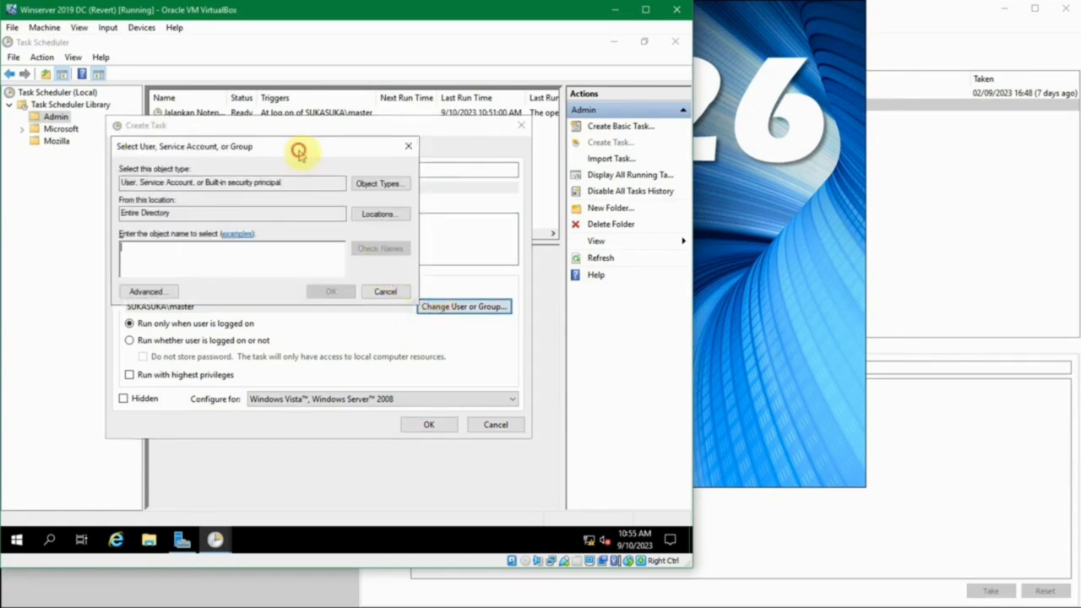
{"action": "left_click_drag", "start_coordinate": [299, 152], "coordinate": [319, 168]}
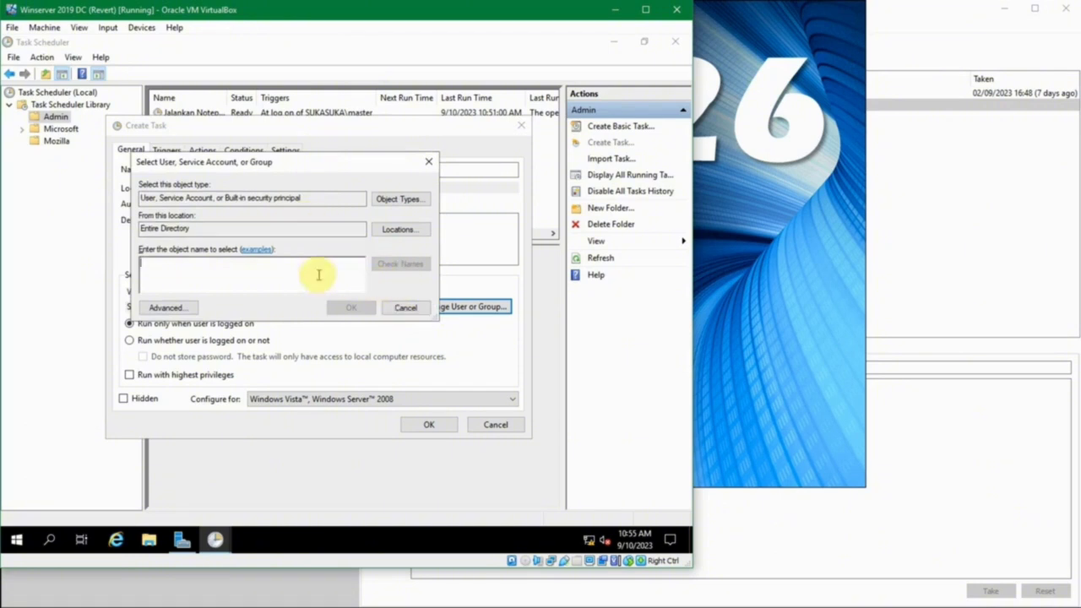
{"action": "type", "text": "administ"}
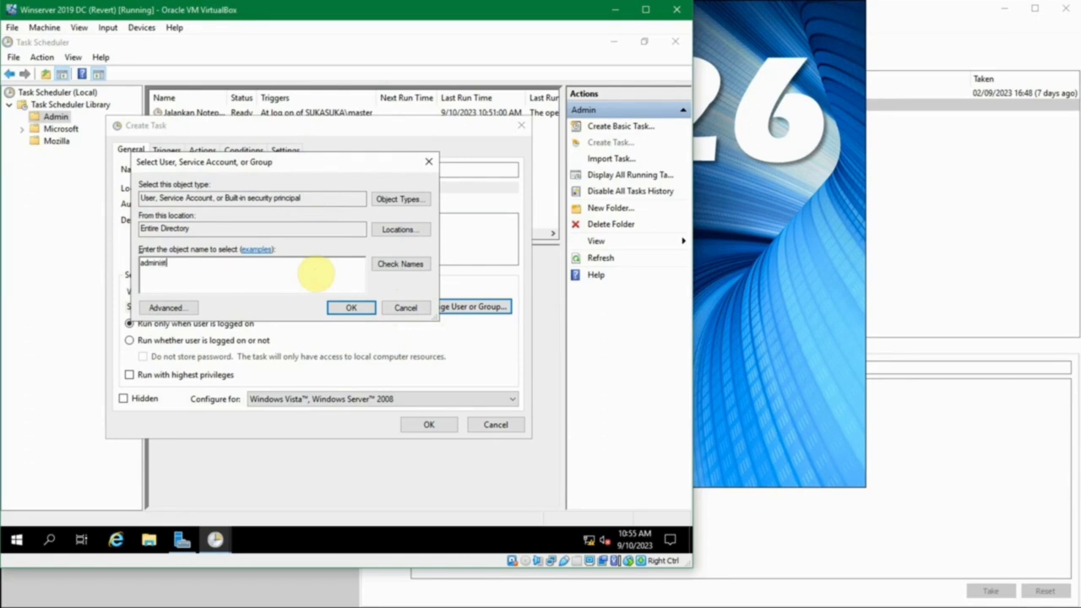
{"action": "type", "text": "rators"}
{"action": "key", "text": "alt+c"}
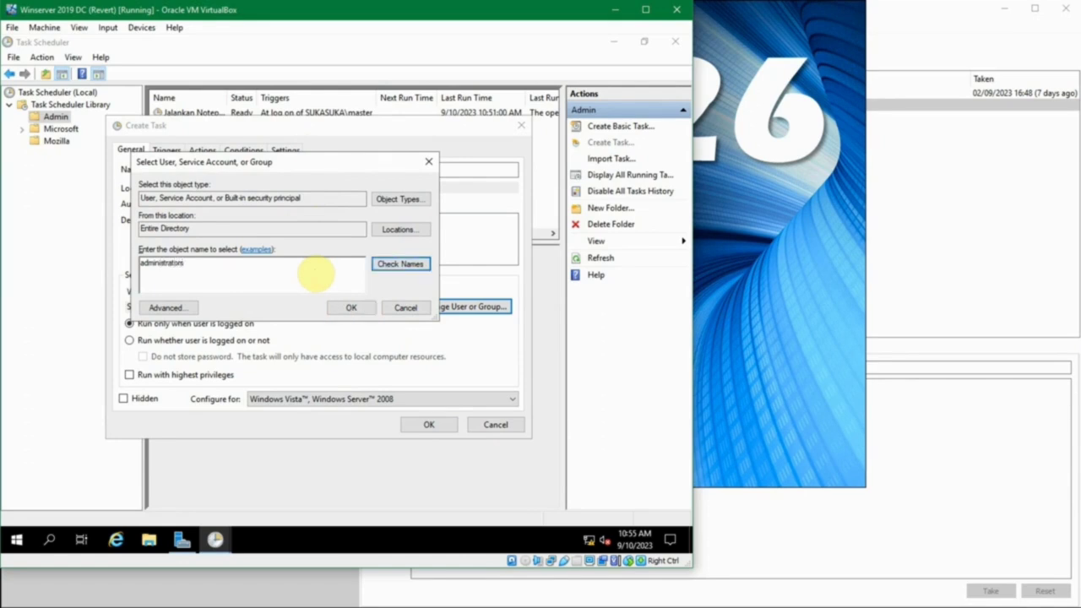
{"action": "left_click", "coordinate": [332, 314]}
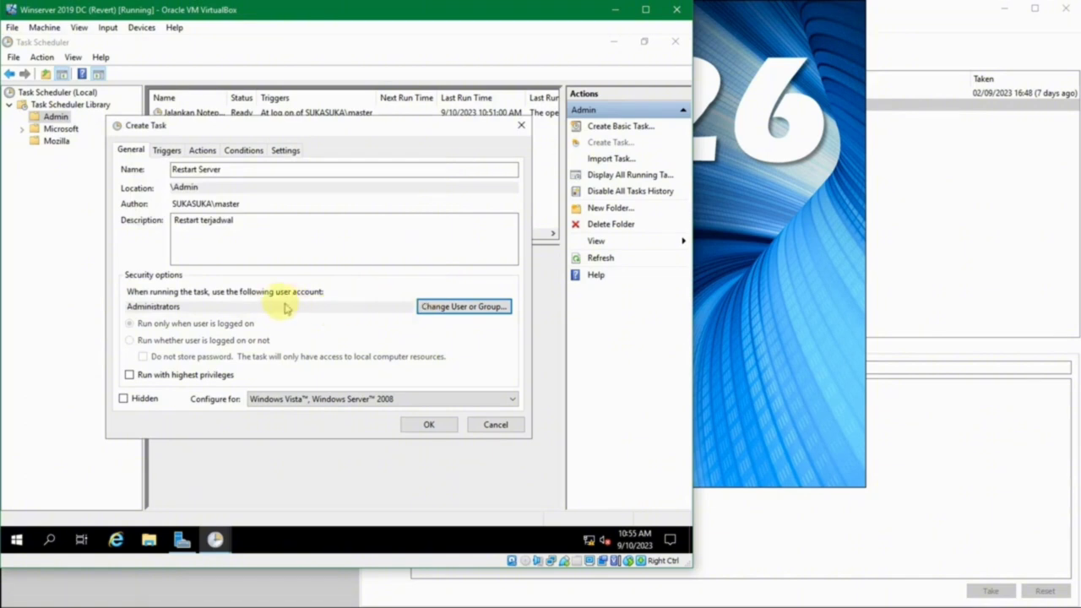
{"action": "left_click", "coordinate": [312, 245]}
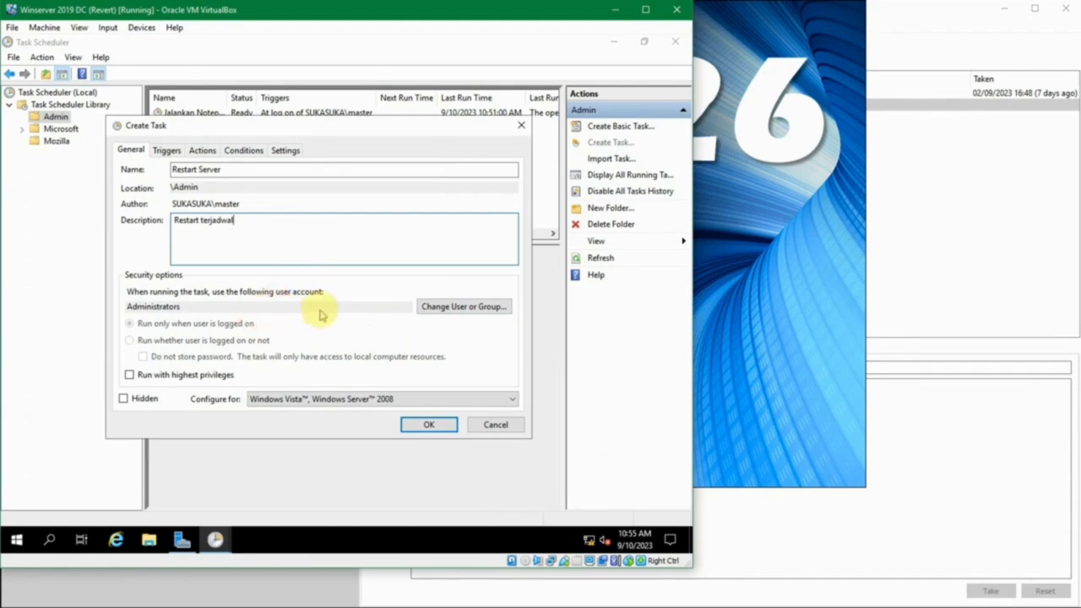
{"action": "left_click", "coordinate": [179, 377]}
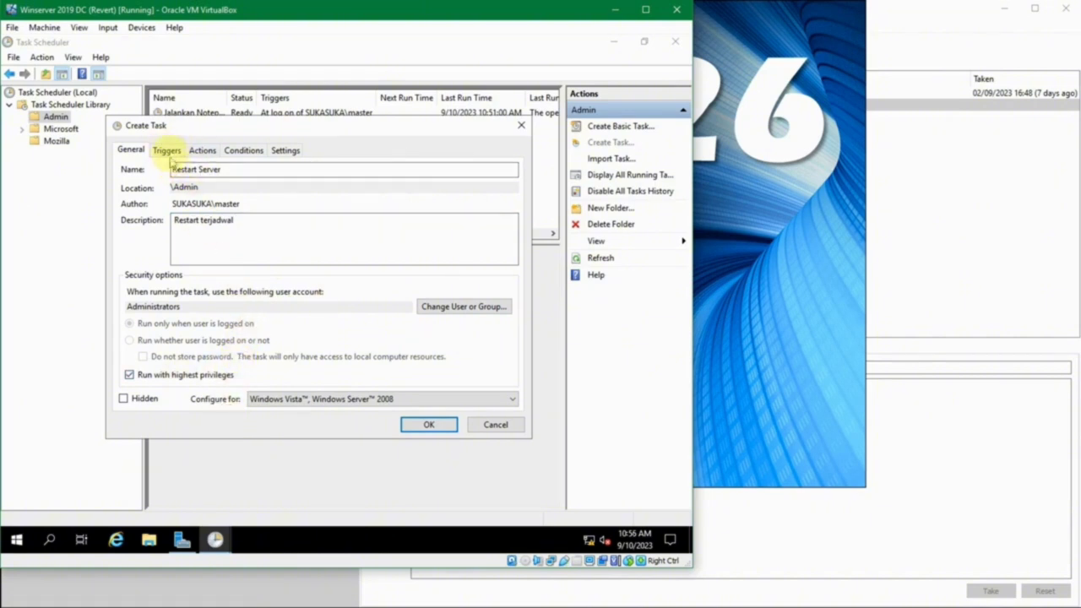
- On the Triggers tab, start a new trigger and set its schedule to Monthly
{"action": "left_click", "coordinate": [167, 149]}
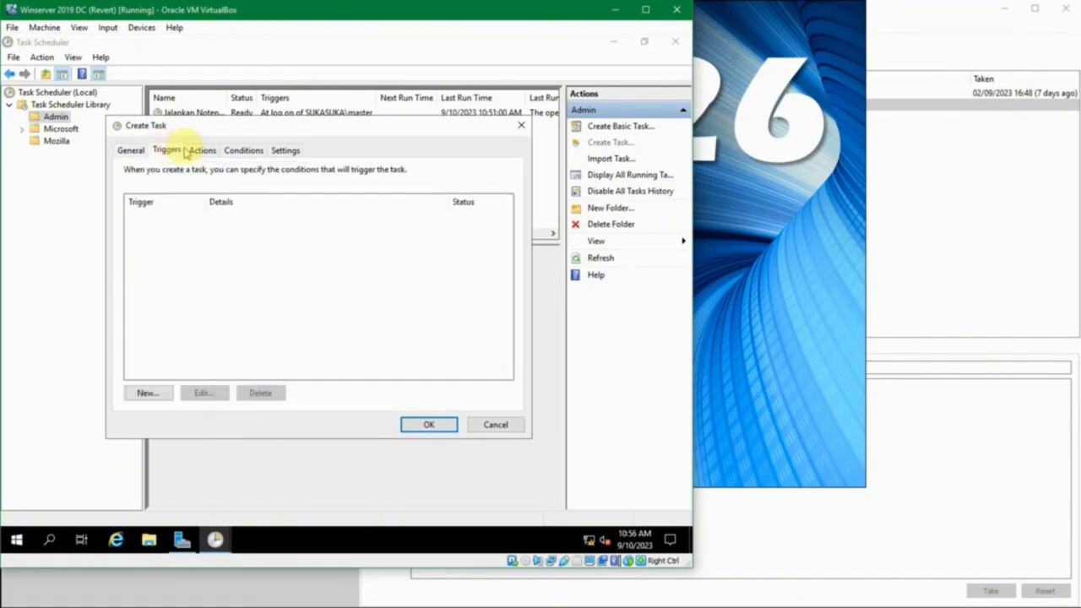
{"action": "left_click_drag", "start_coordinate": [194, 127], "coordinate": [196, 153]}
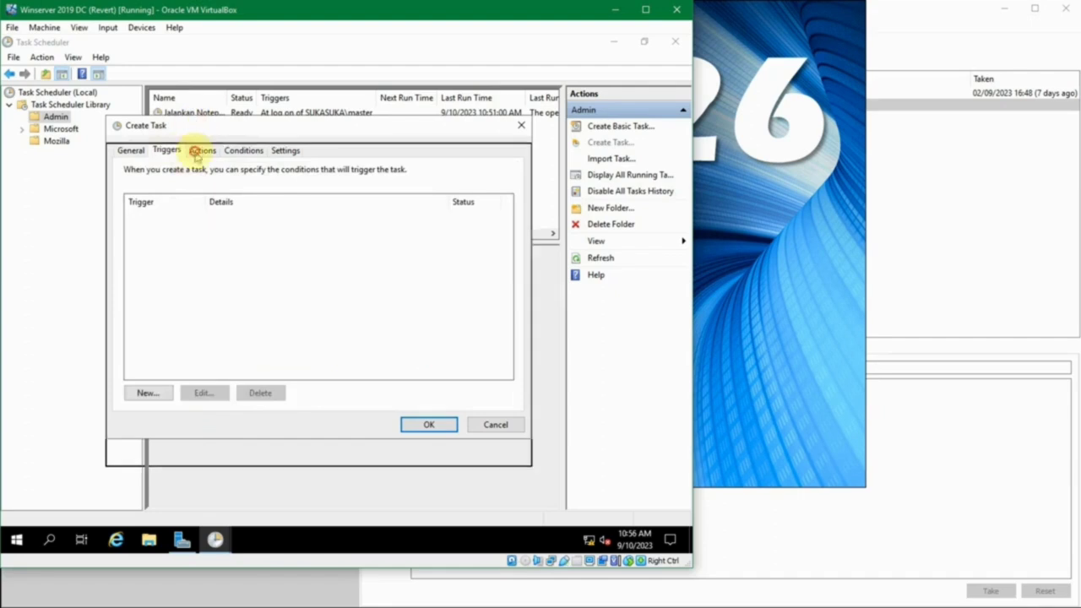
{"action": "left_click", "coordinate": [149, 421]}
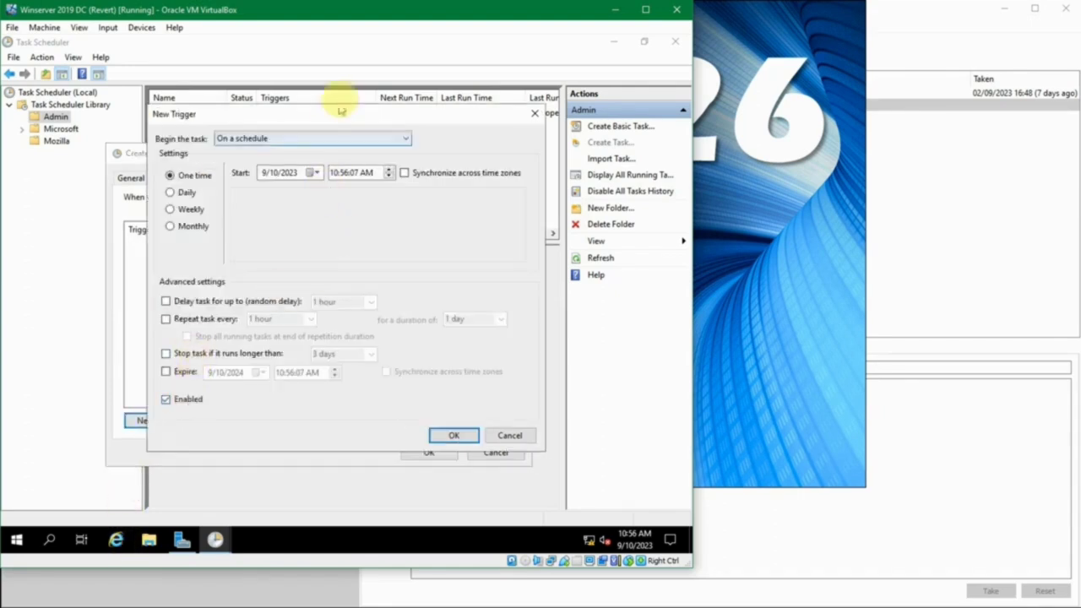
{"action": "left_click_drag", "start_coordinate": [338, 109], "coordinate": [386, 140]}
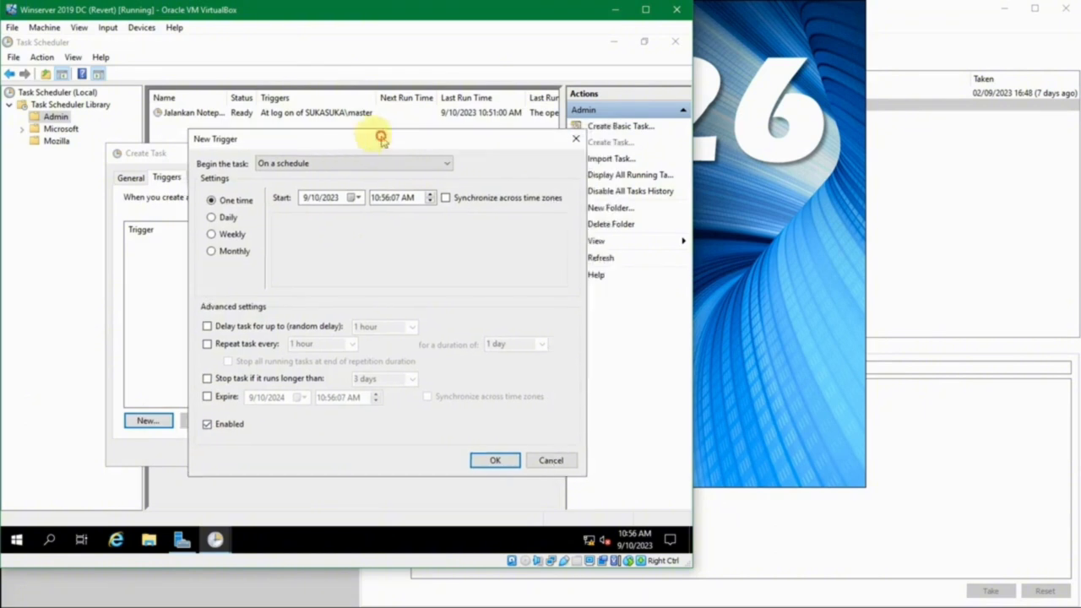
{"action": "left_click", "coordinate": [226, 219]}
{"action": "left_click", "coordinate": [229, 236]}
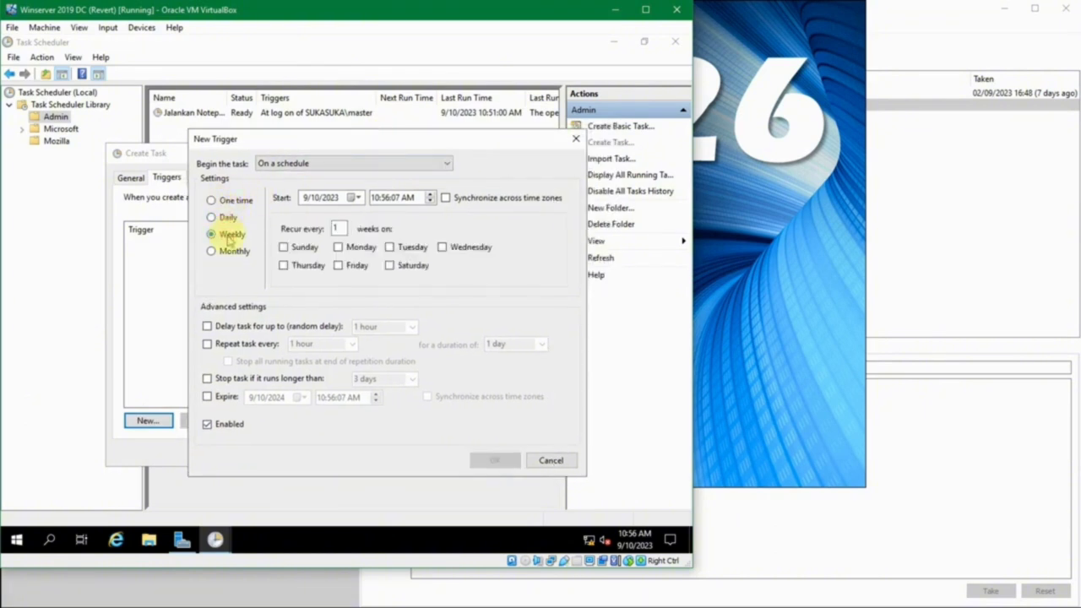
{"action": "left_click", "coordinate": [228, 252]}
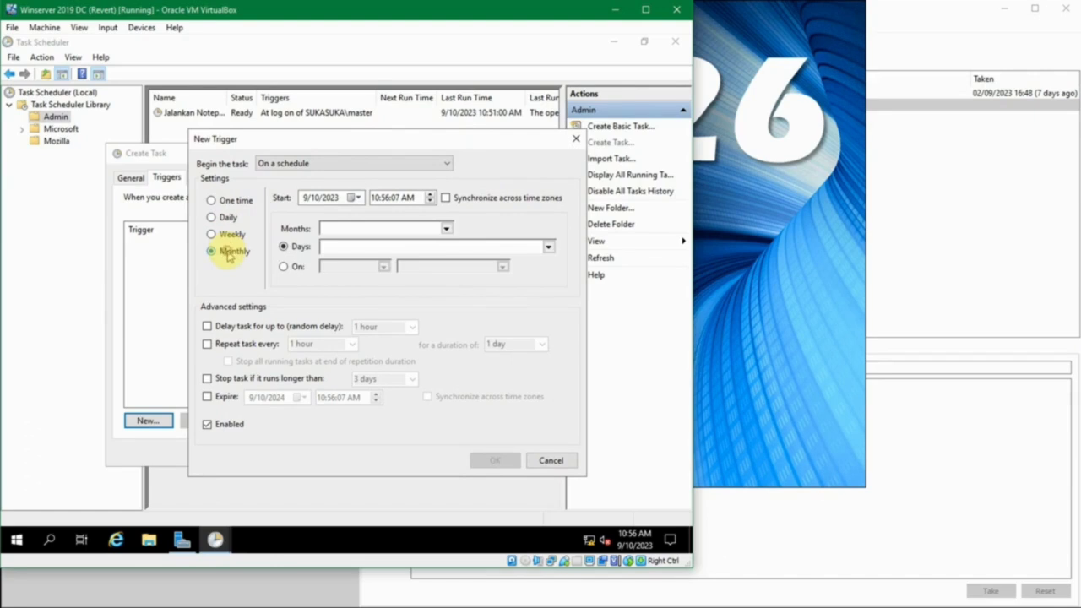
- Keep the trigger 'On a schedule', select all twelve months and pick day 1
{"action": "left_click", "coordinate": [344, 164]}
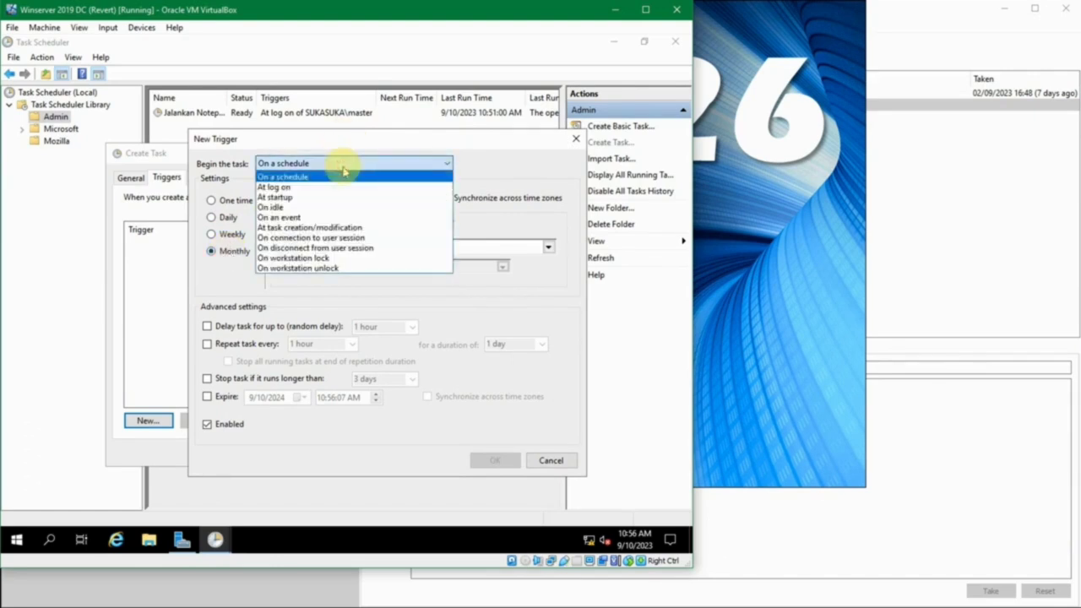
{"action": "left_click", "coordinate": [344, 170]}
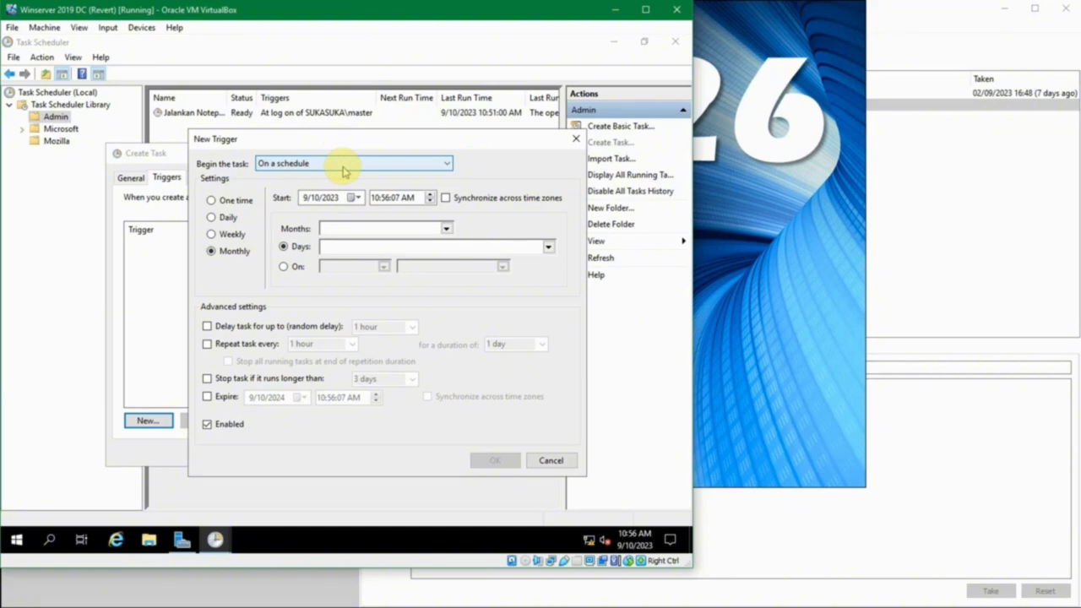
{"action": "left_click", "coordinate": [344, 171]}
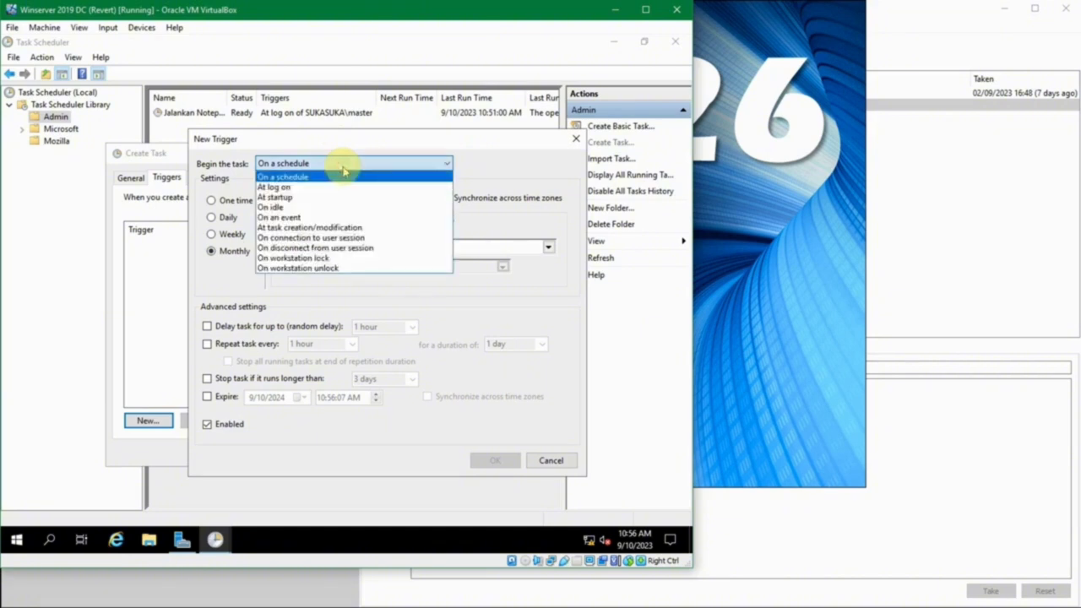
{"action": "left_click", "coordinate": [344, 174]}
{"action": "left_click", "coordinate": [445, 226]}
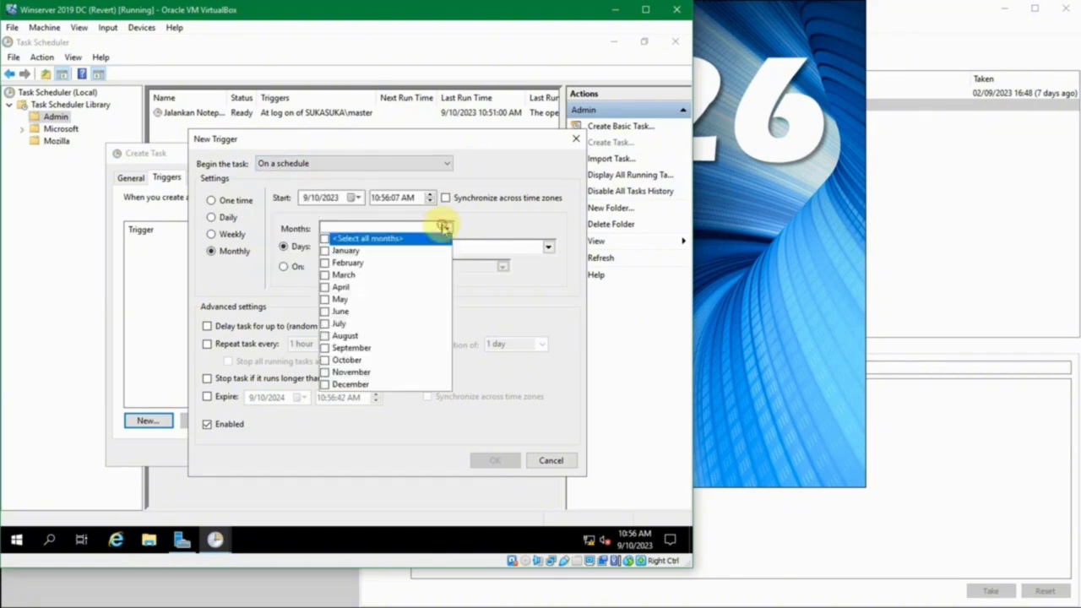
{"action": "left_click", "coordinate": [325, 239]}
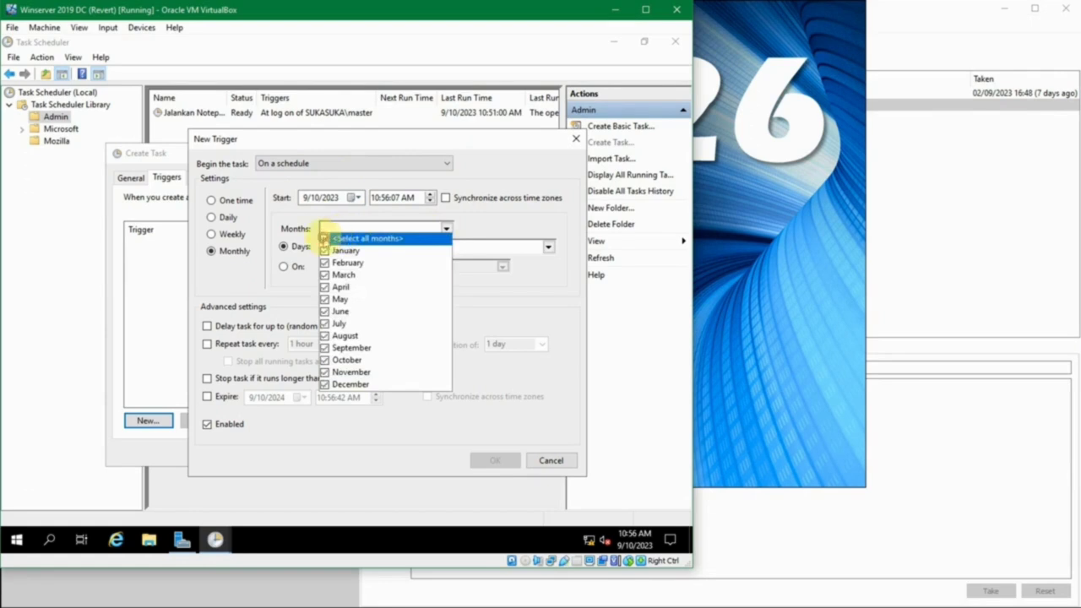
{"action": "left_click", "coordinate": [446, 227]}
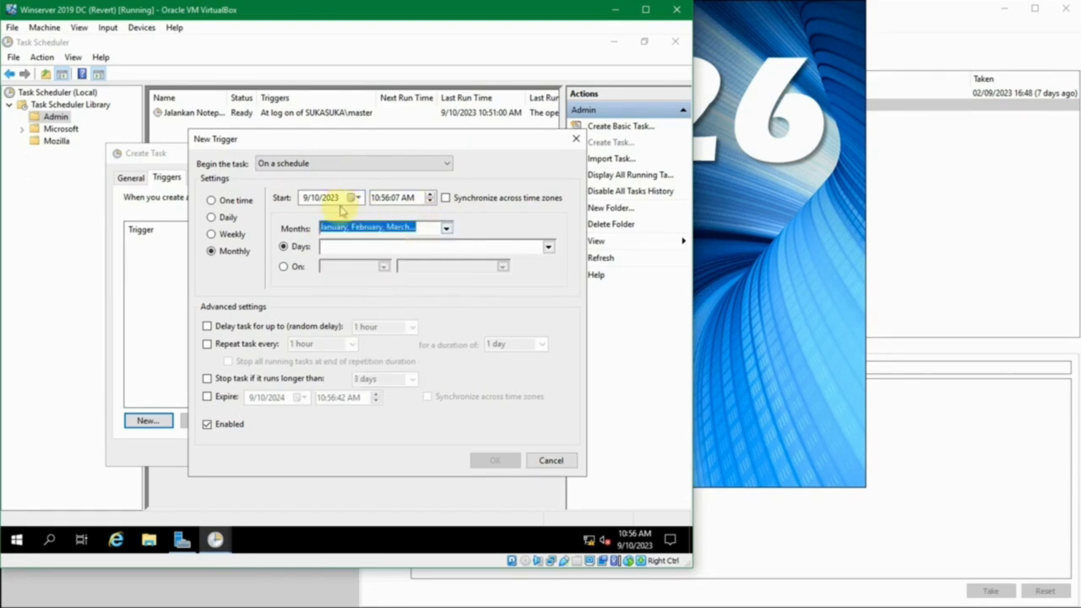
{"action": "left_click", "coordinate": [547, 247]}
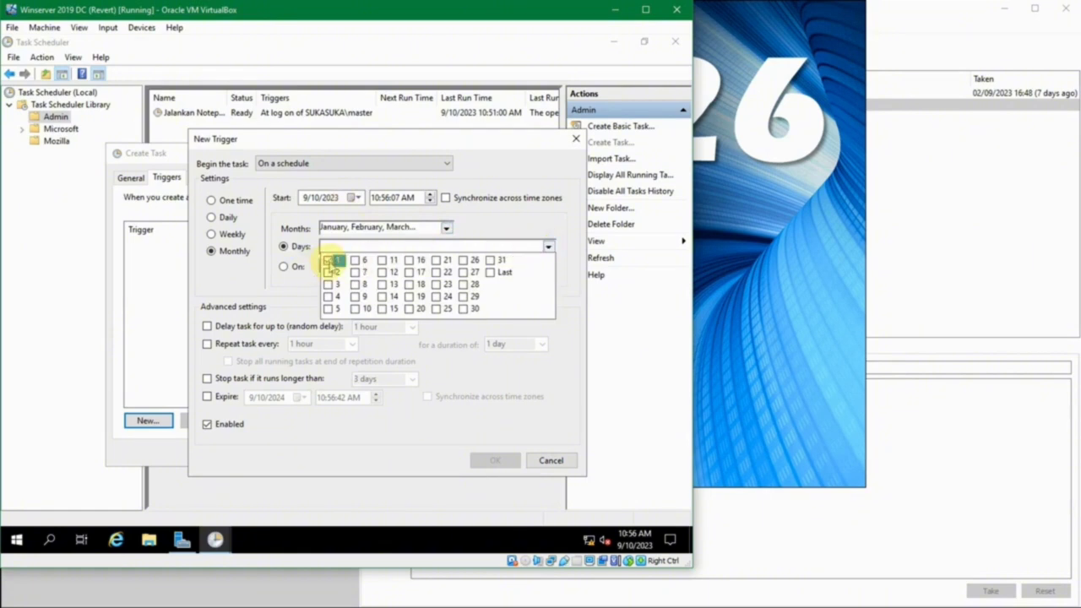
{"action": "left_click", "coordinate": [328, 261]}
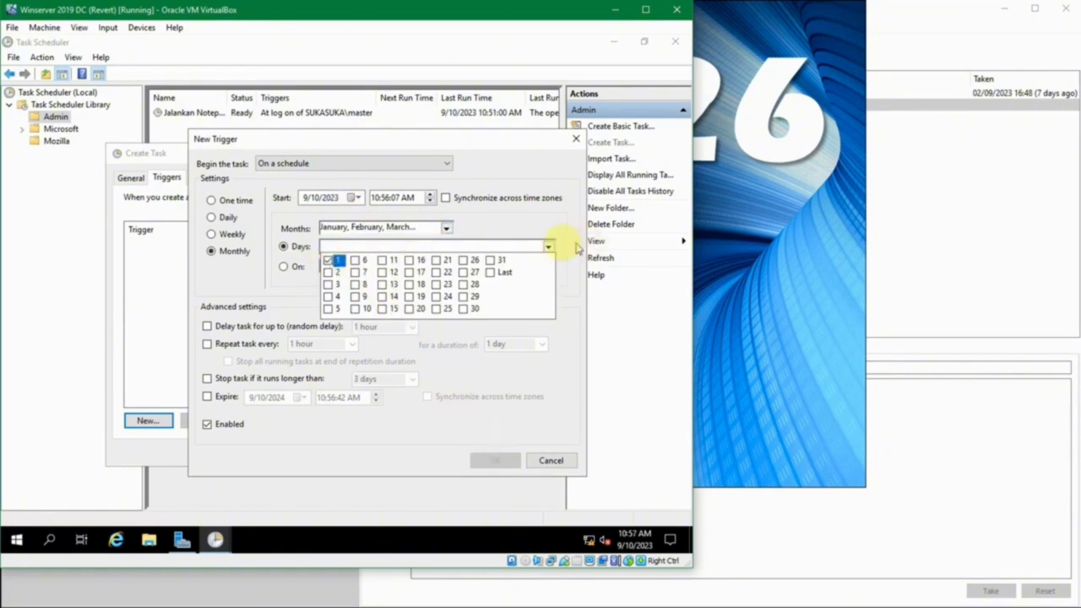
{"action": "left_click", "coordinate": [549, 248]}
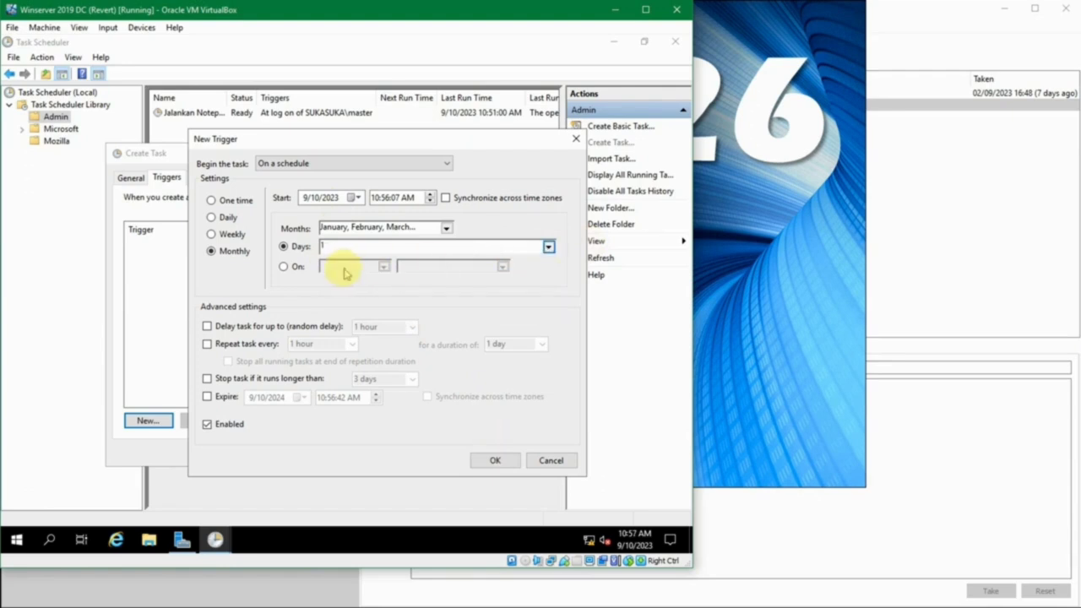
- Try the weekday-occurrence option (First, then Third), then switch back to running on day 1
{"action": "left_click", "coordinate": [284, 266]}
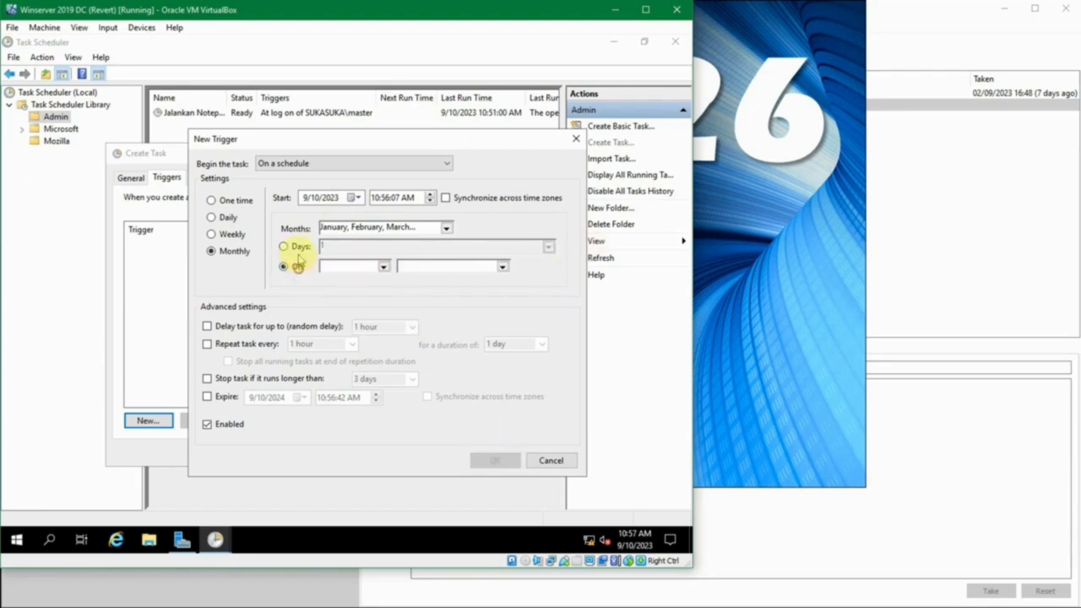
{"action": "left_click", "coordinate": [382, 265]}
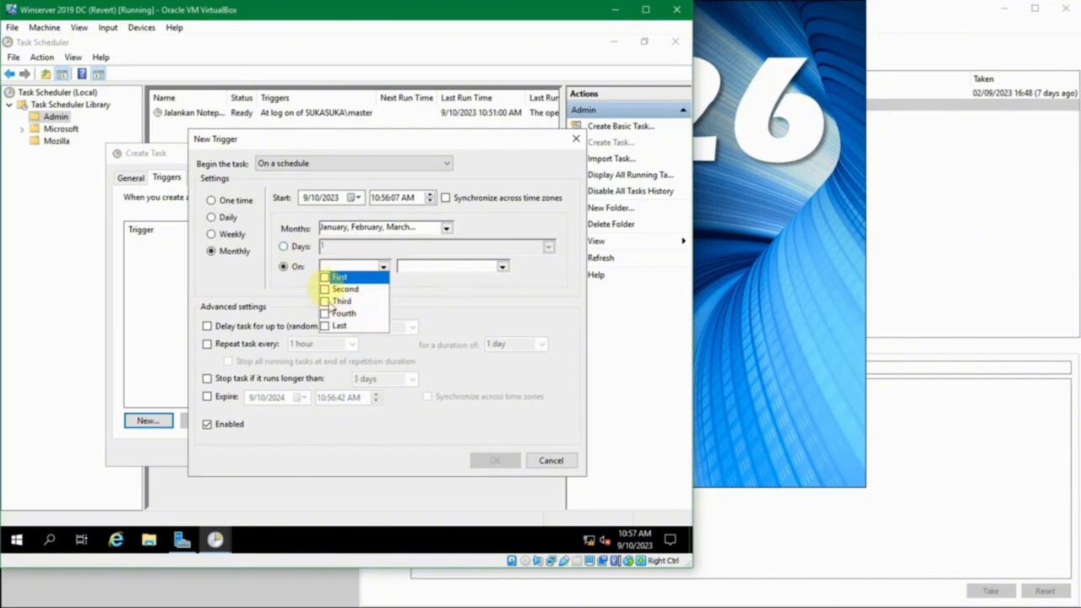
{"action": "left_click", "coordinate": [330, 280]}
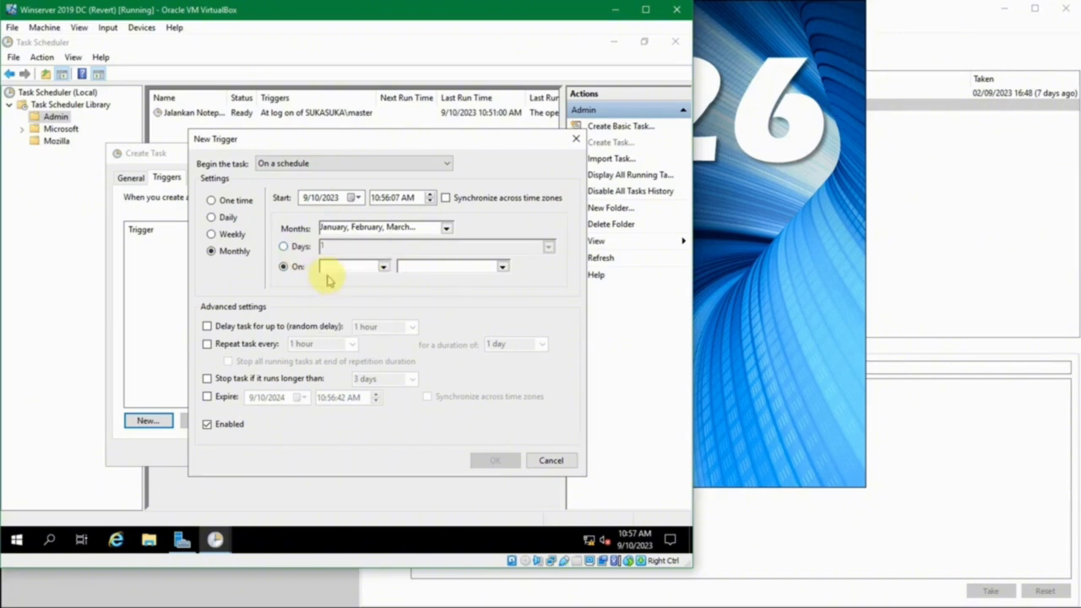
{"action": "left_click", "coordinate": [383, 266]}
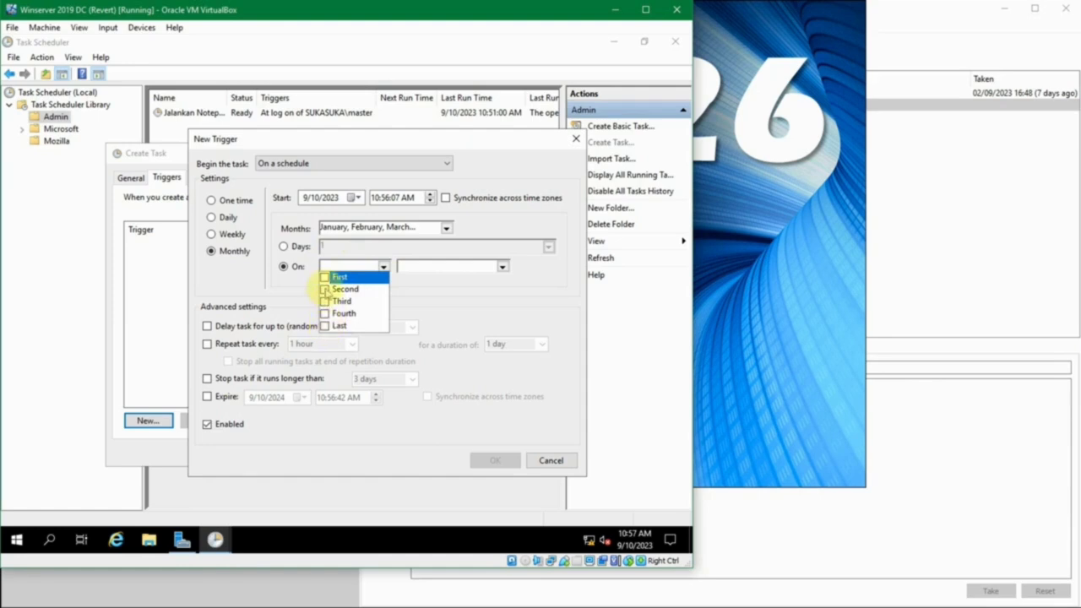
{"action": "left_click", "coordinate": [325, 277]}
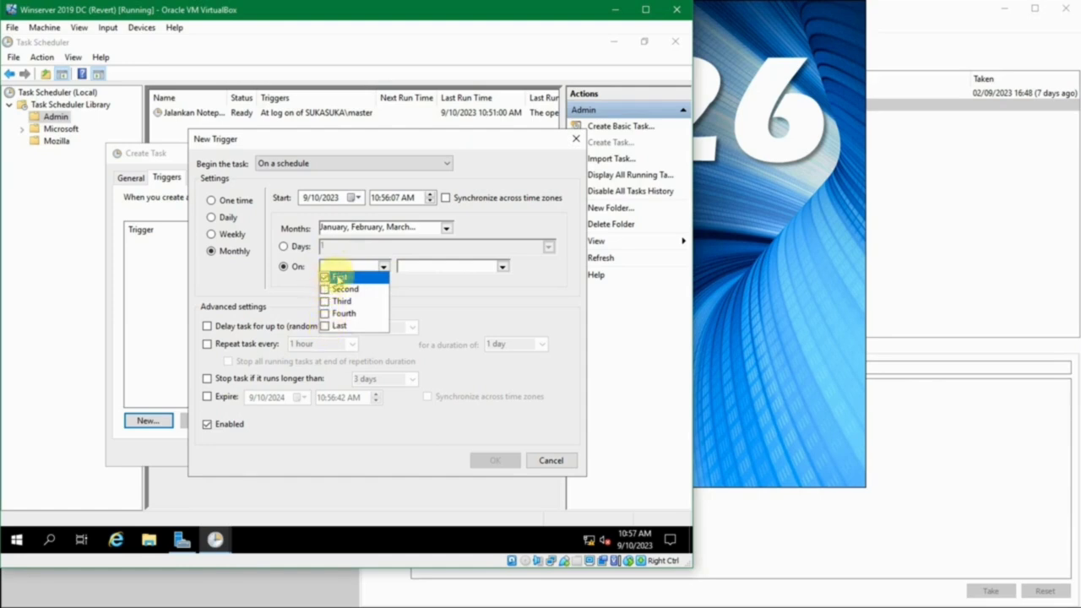
{"action": "left_click", "coordinate": [498, 267]}
{"action": "left_click", "coordinate": [502, 267]}
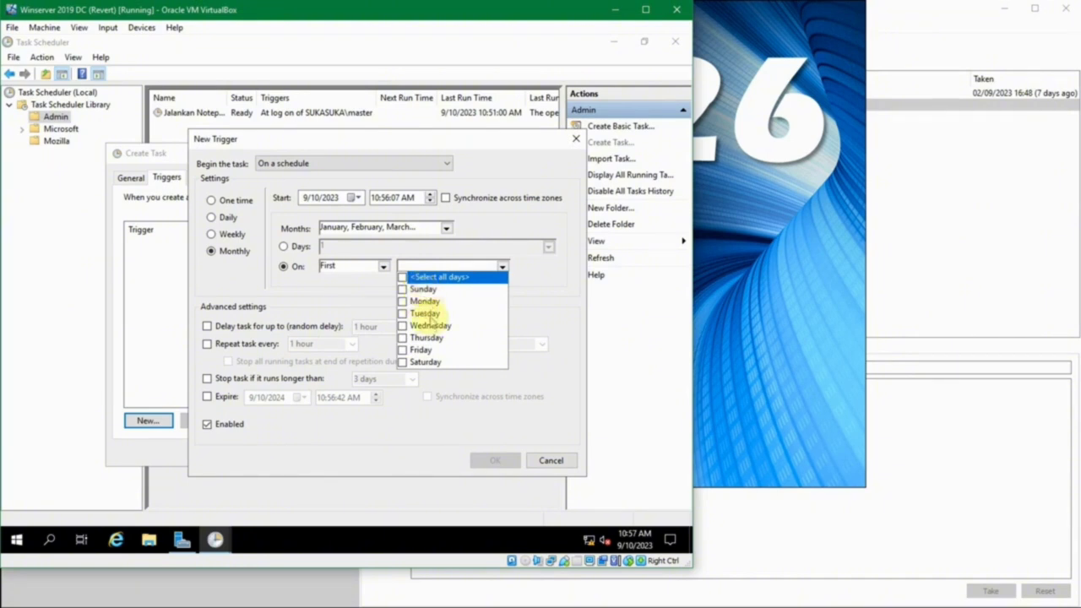
{"action": "left_click", "coordinate": [383, 267]}
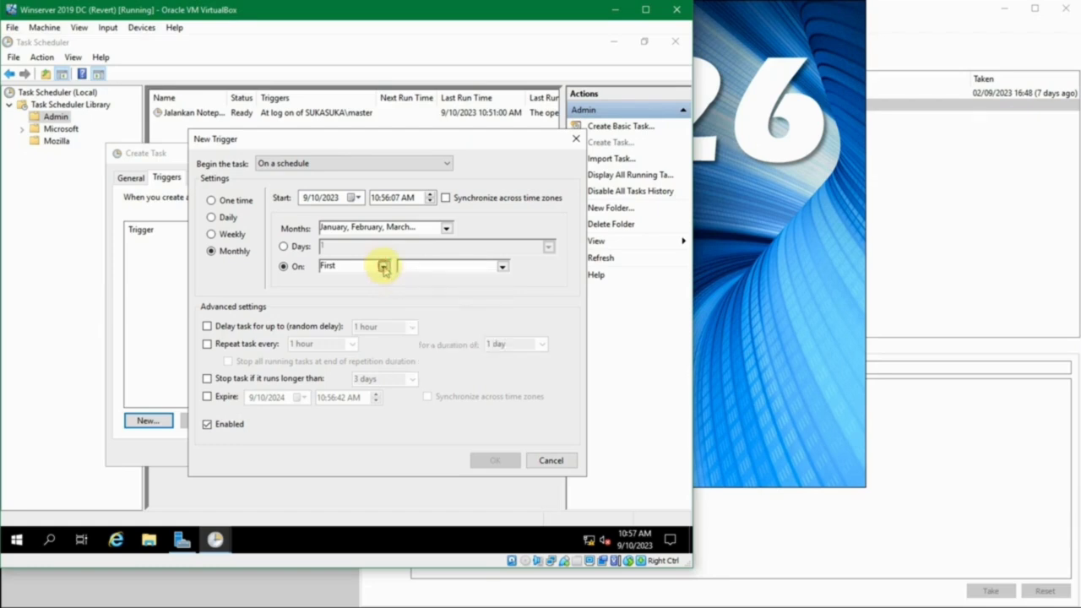
{"action": "left_click", "coordinate": [382, 267]}
{"action": "left_click", "coordinate": [349, 302]}
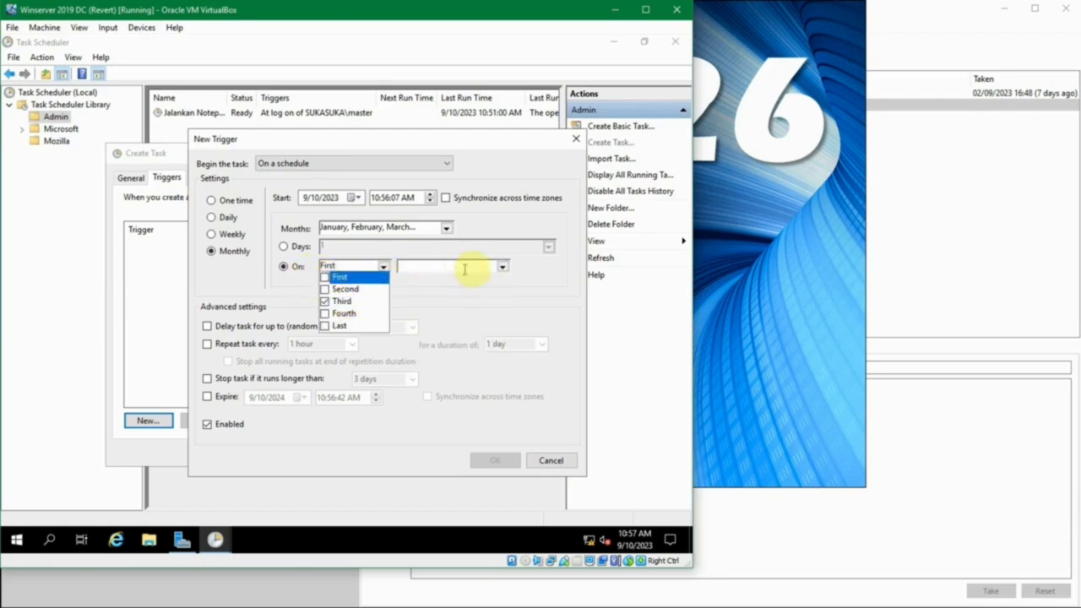
{"action": "left_click", "coordinate": [501, 265]}
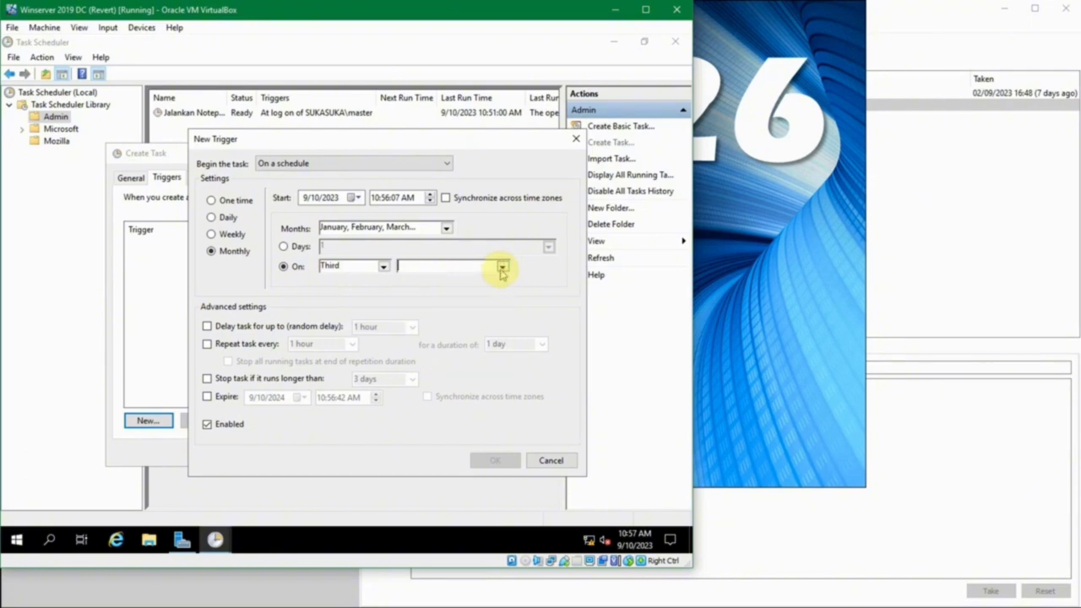
{"action": "left_click", "coordinate": [501, 264]}
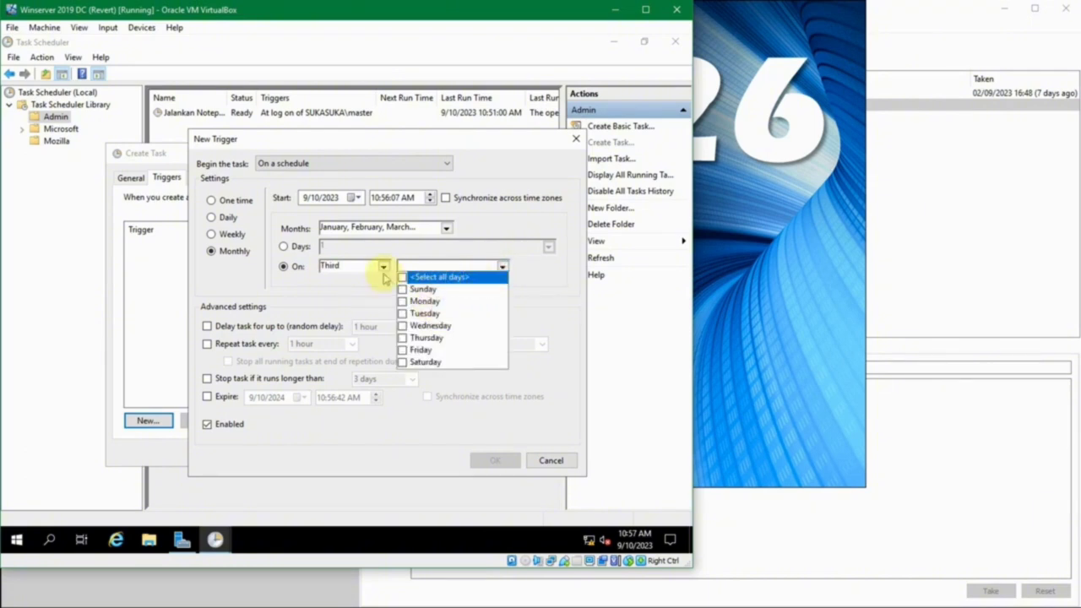
{"action": "left_click", "coordinate": [296, 246]}
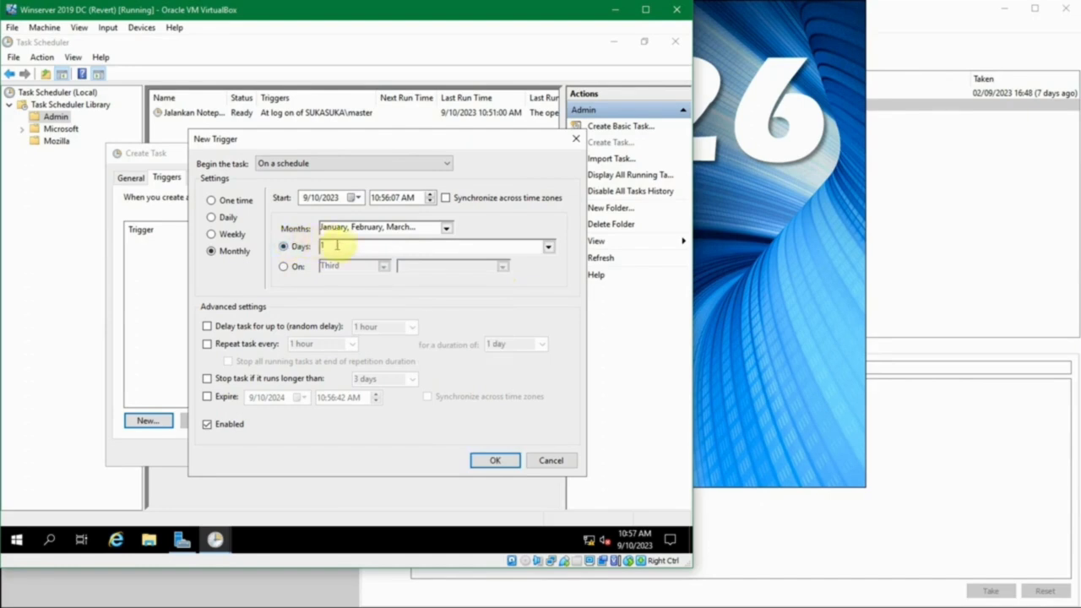
{"action": "left_click", "coordinate": [548, 246]}
- Try then untick 'Delay task for up to' (1 hour) and 'Repeat task every', keeping Monthly day 1
{"action": "left_click", "coordinate": [548, 246]}
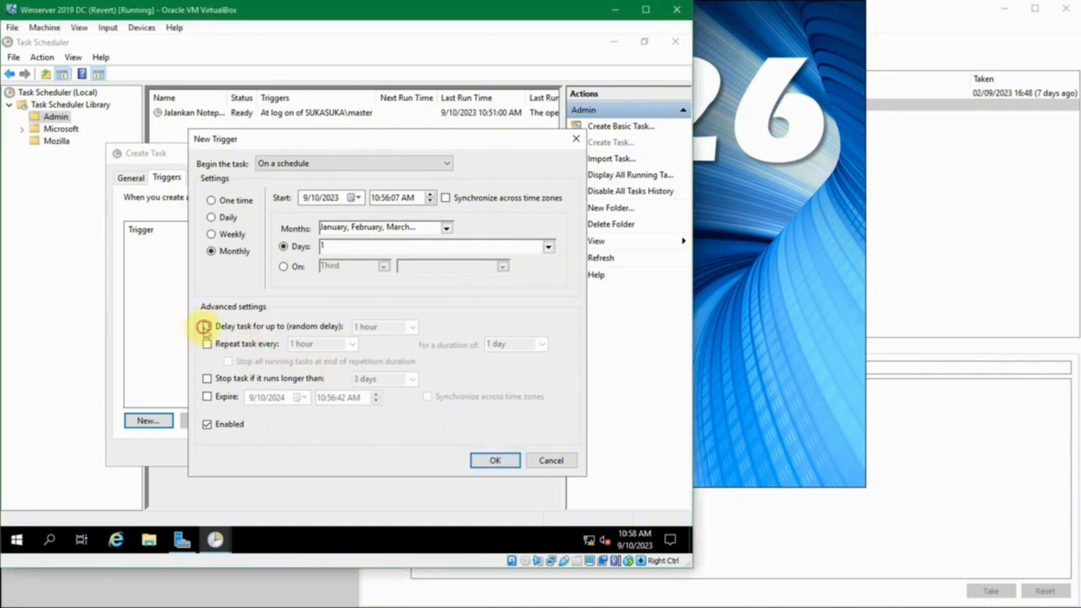
{"action": "left_click", "coordinate": [206, 327]}
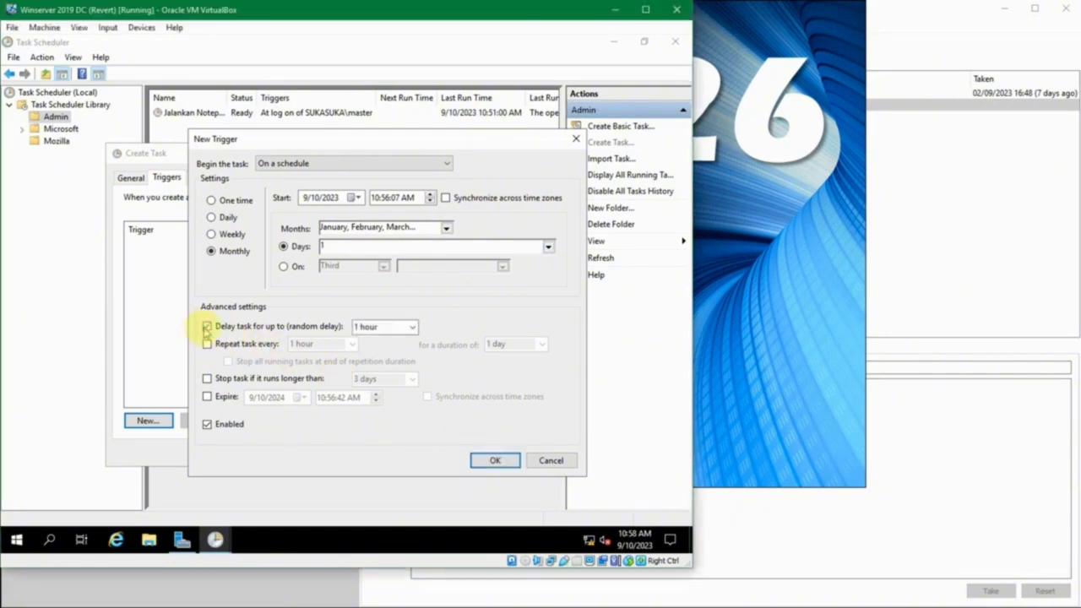
{"action": "left_click", "coordinate": [411, 328]}
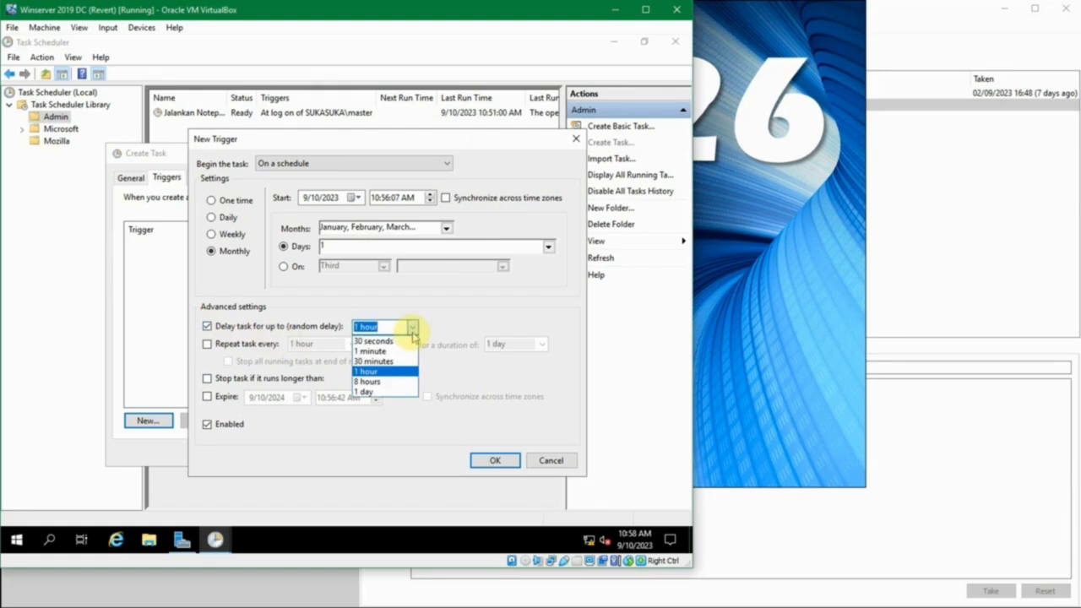
{"action": "left_click", "coordinate": [412, 330]}
{"action": "left_click", "coordinate": [413, 331]}
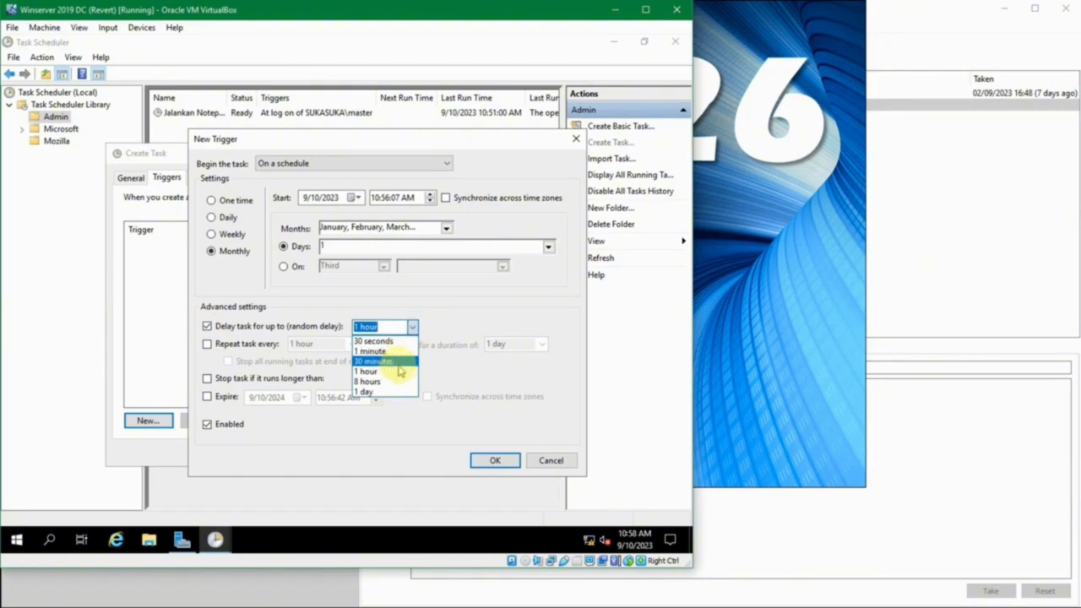
{"action": "left_click", "coordinate": [307, 326]}
{"action": "left_click", "coordinate": [287, 329]}
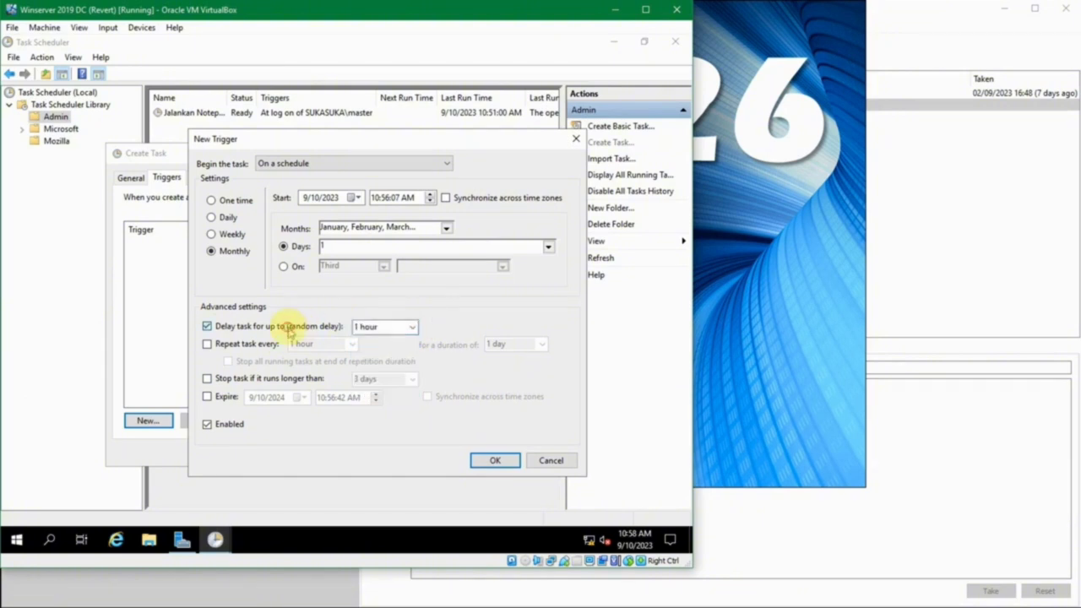
{"action": "left_click", "coordinate": [258, 344]}
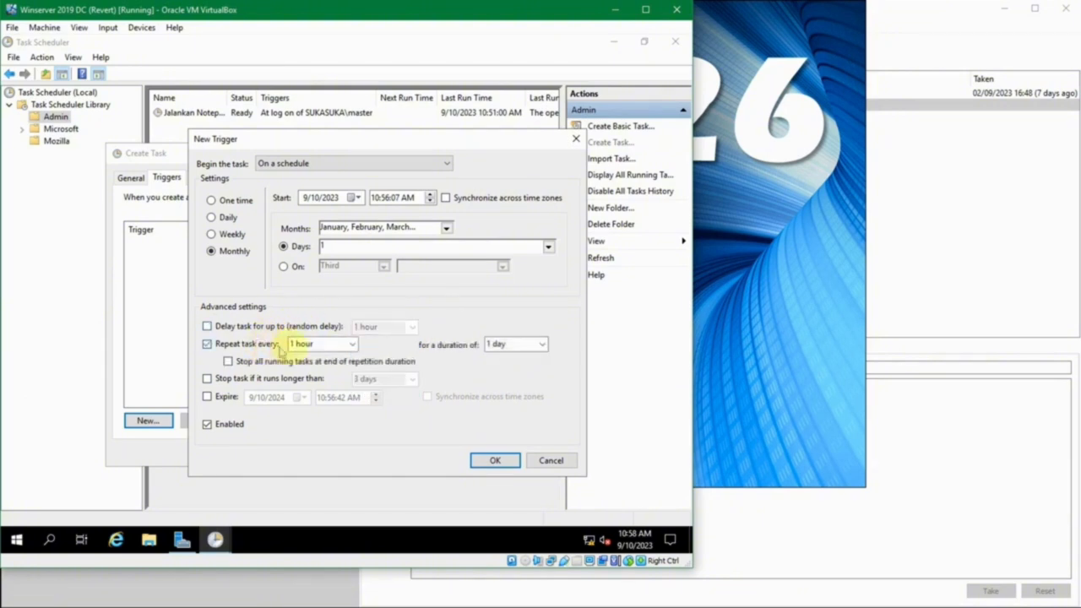
{"action": "left_click", "coordinate": [322, 348]}
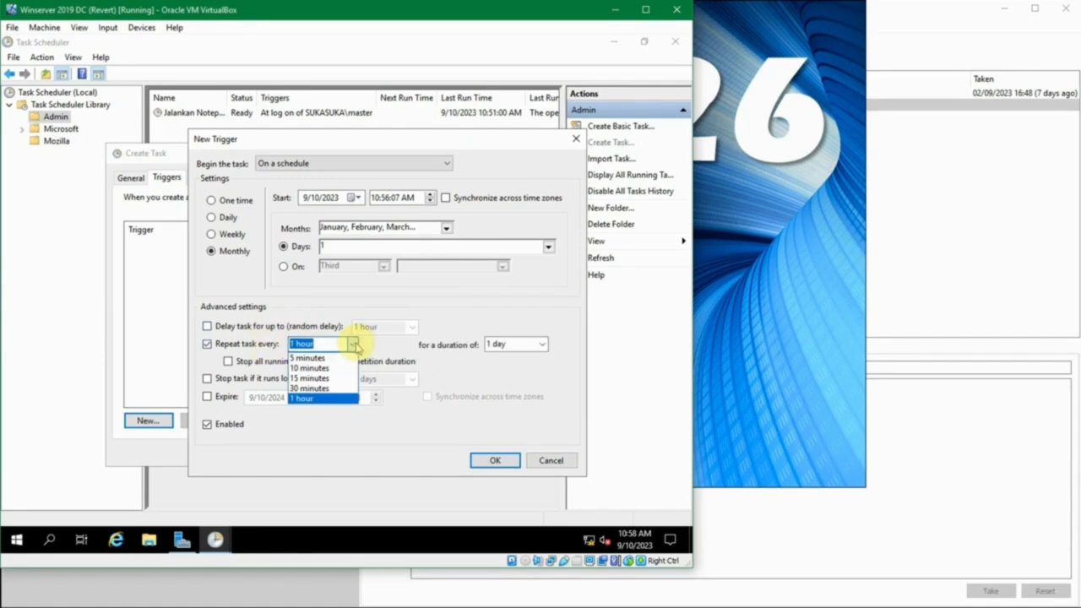
{"action": "left_click", "coordinate": [354, 345]}
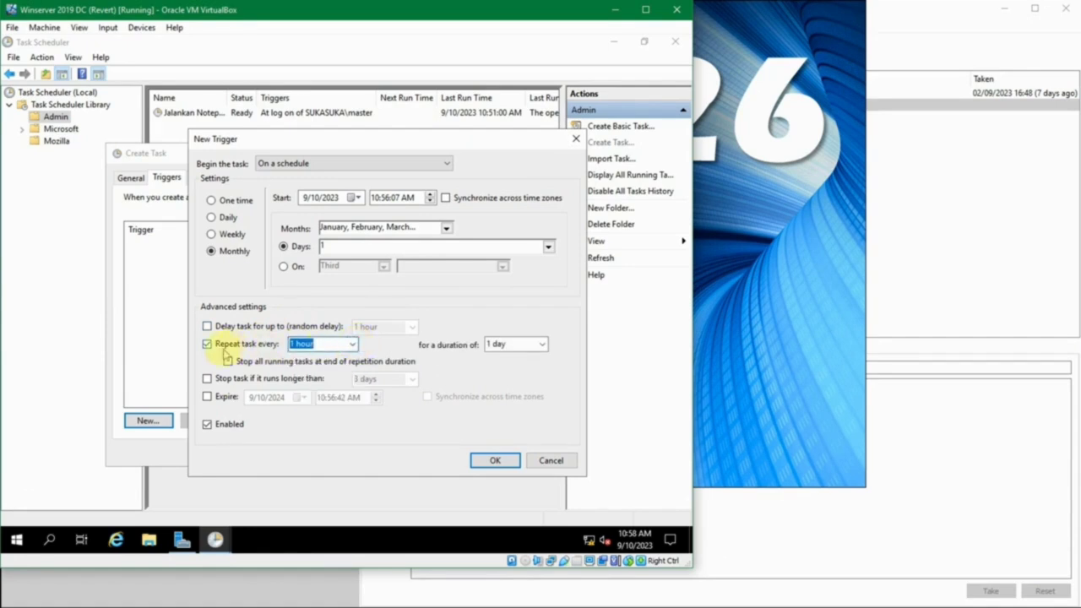
{"action": "left_click", "coordinate": [224, 352]}
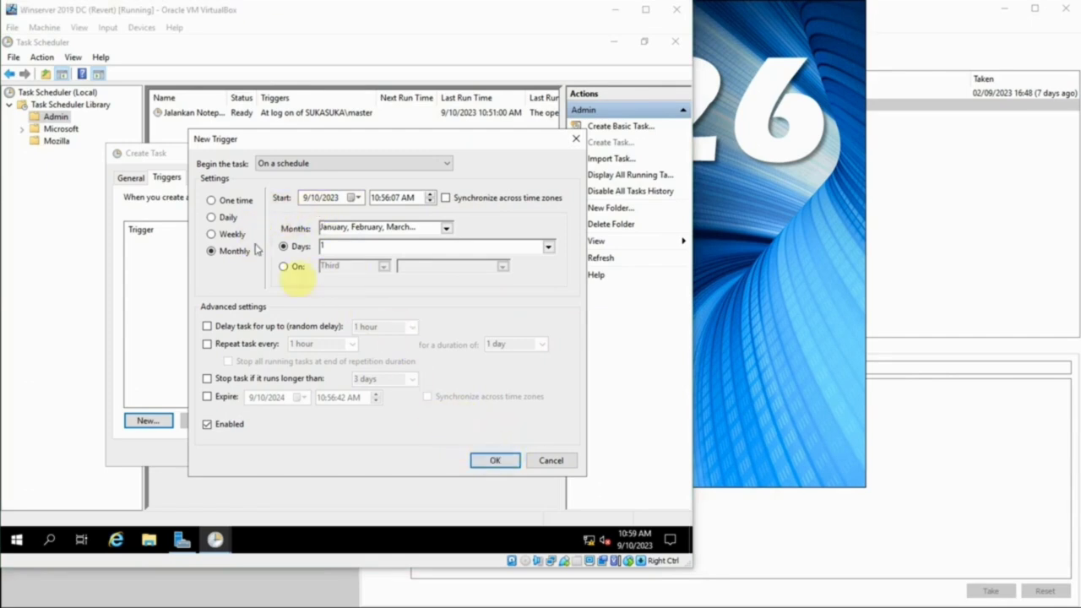
- Confirm the monthly trigger and look over the Actions, Conditions and Settings tabs
{"action": "left_click", "coordinate": [500, 461]}
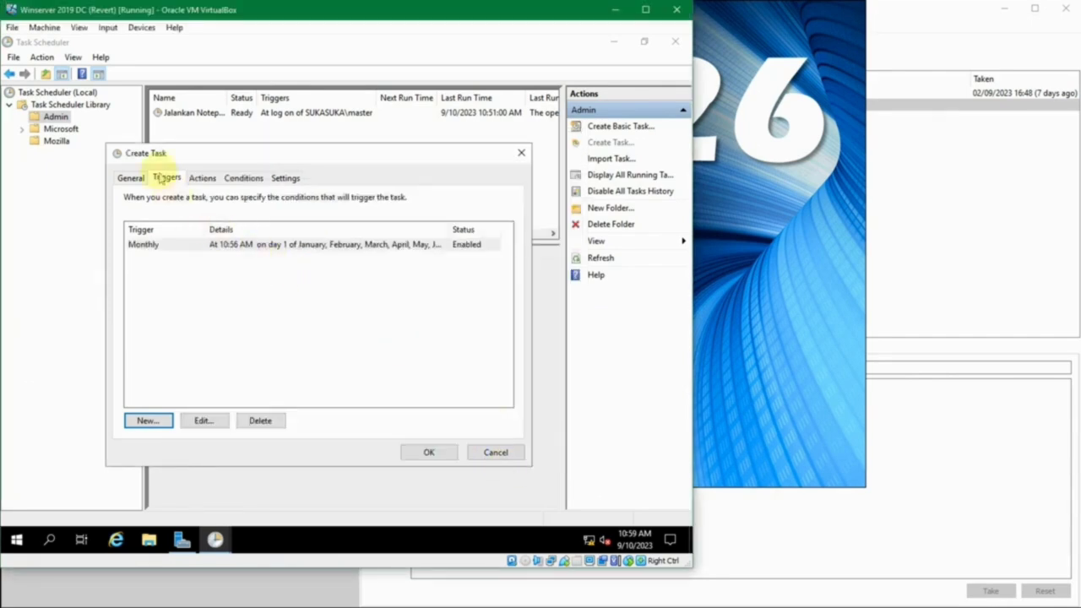
{"action": "left_click", "coordinate": [202, 178]}
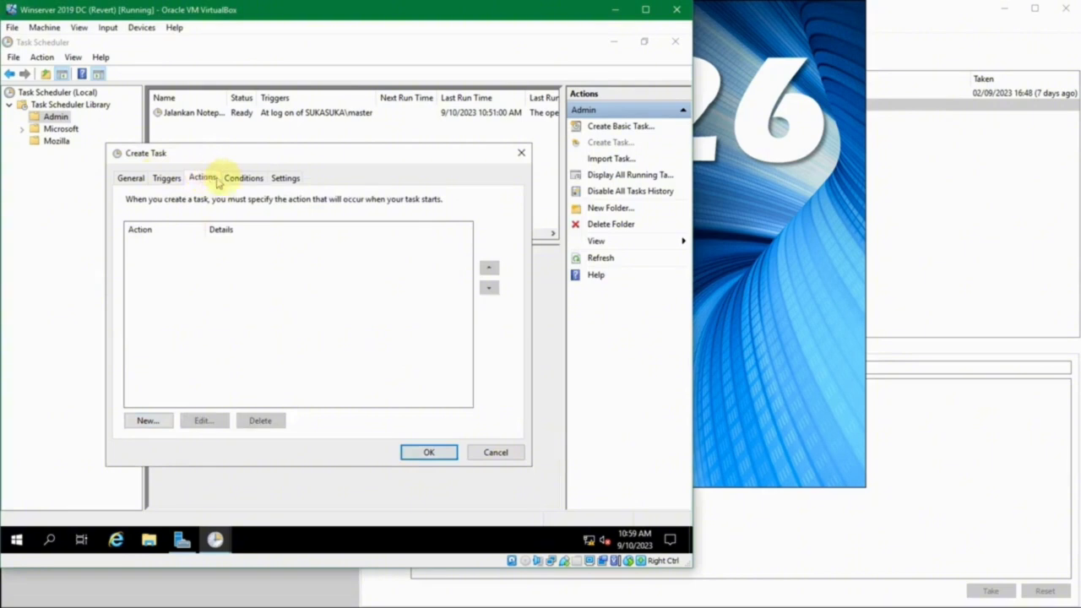
{"action": "left_click", "coordinate": [236, 179]}
{"action": "left_click", "coordinate": [281, 179]}
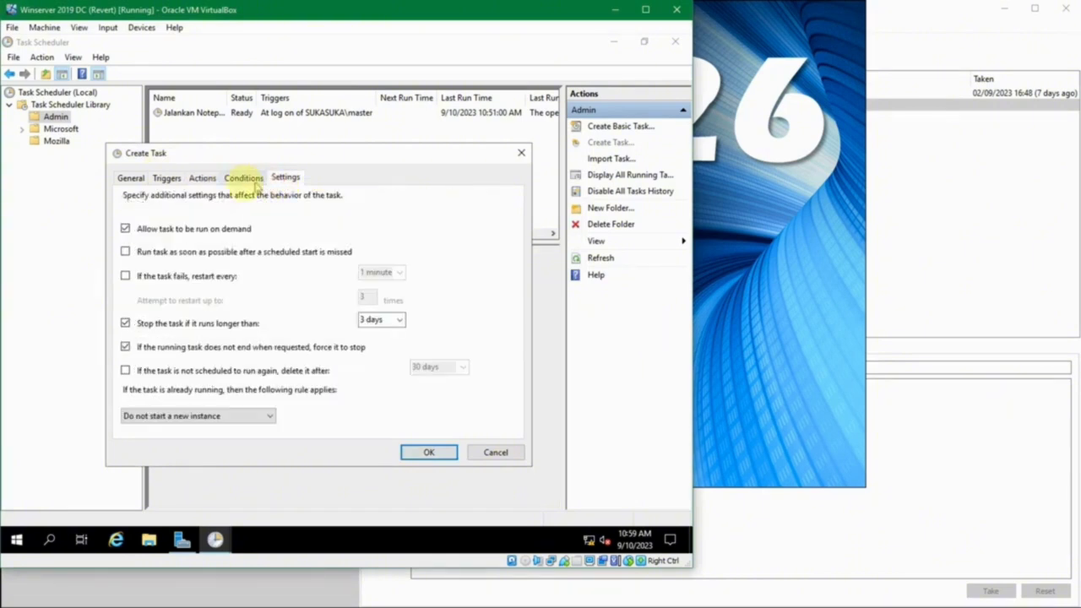
{"action": "left_click", "coordinate": [242, 179]}
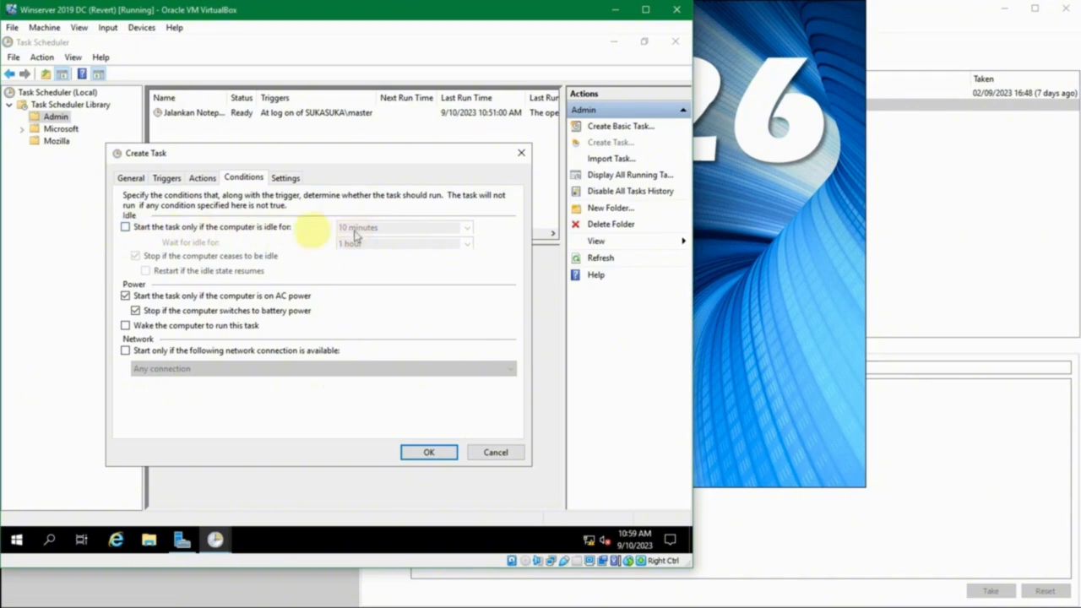
- Review Settings and Conditions again, attempt to save, and dismiss the missing-action warning
{"action": "left_click", "coordinate": [285, 178]}
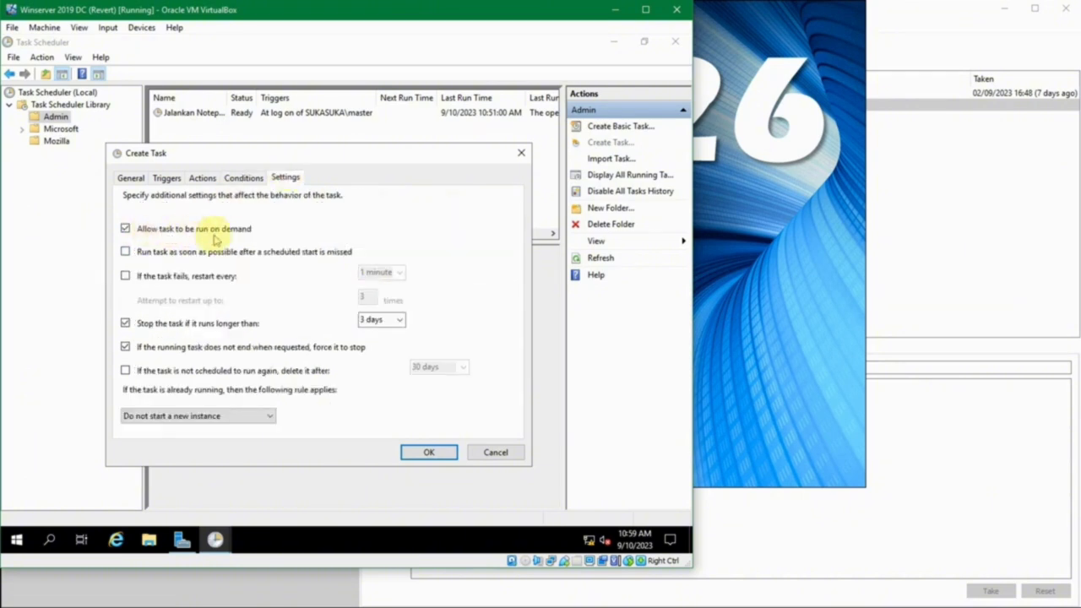
{"action": "left_click", "coordinate": [689, 449]}
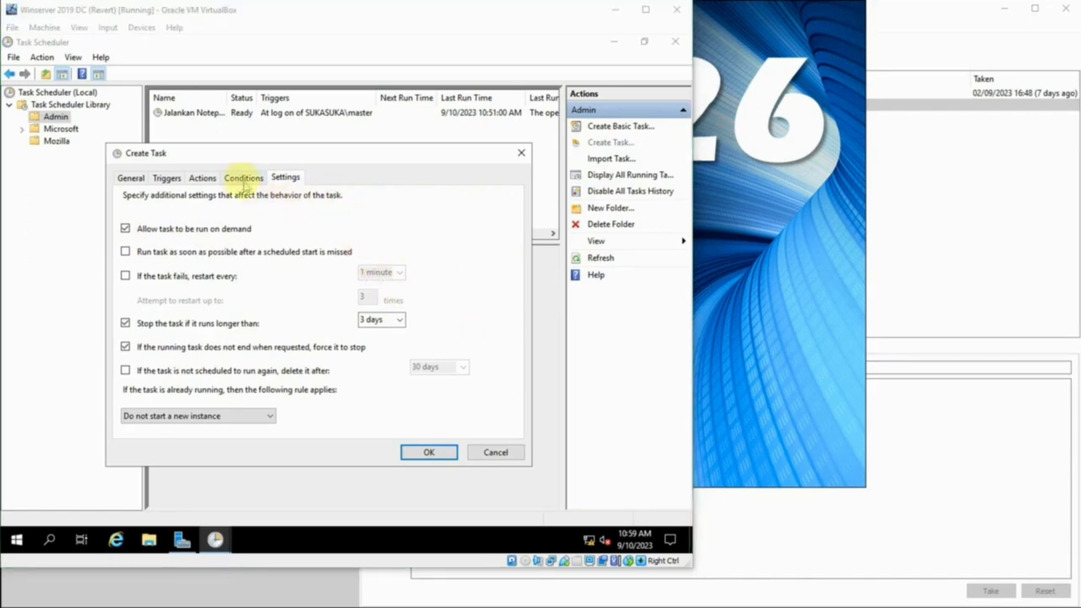
{"action": "left_click", "coordinate": [239, 177]}
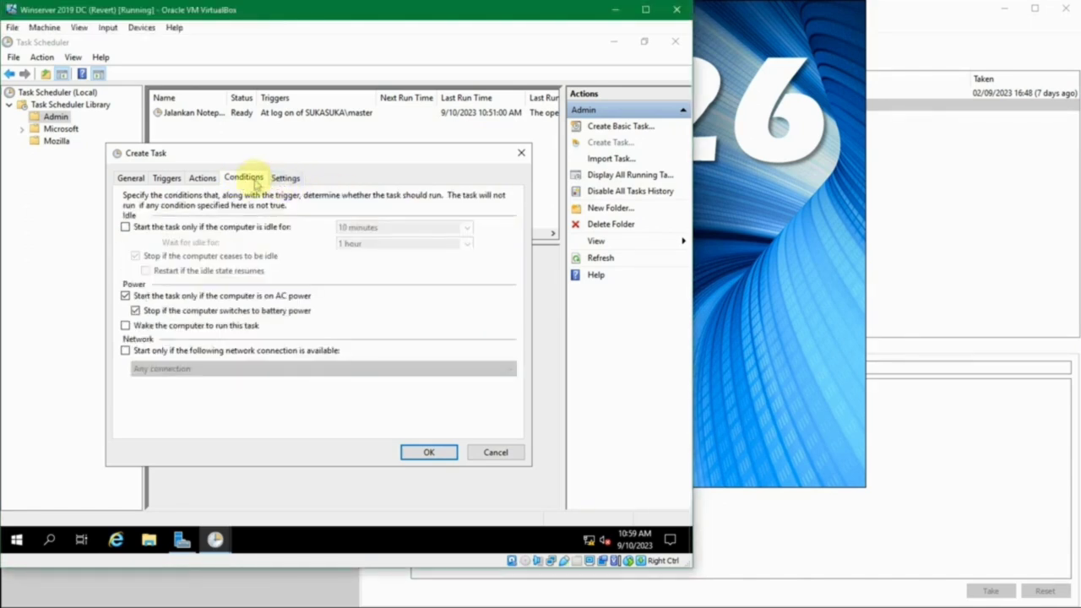
{"action": "left_click", "coordinate": [275, 180]}
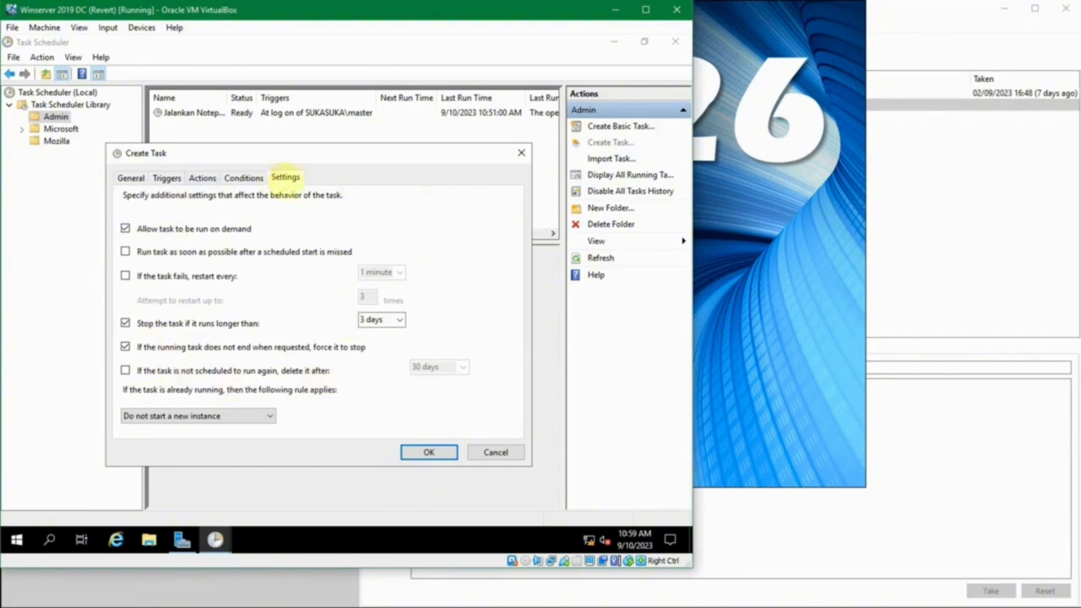
{"action": "left_click", "coordinate": [254, 180]}
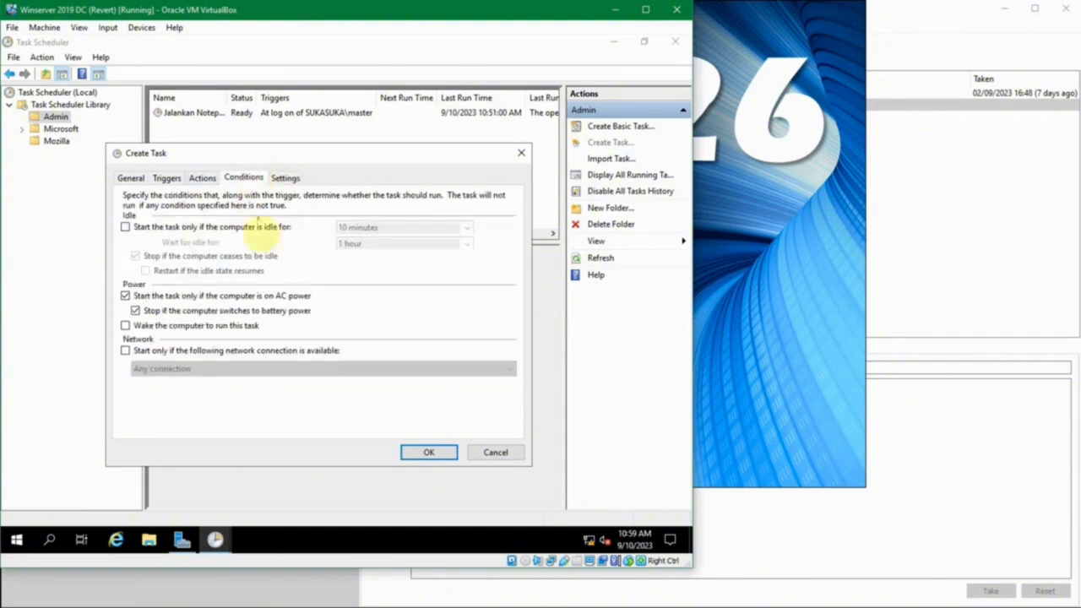
{"action": "left_click", "coordinate": [431, 452]}
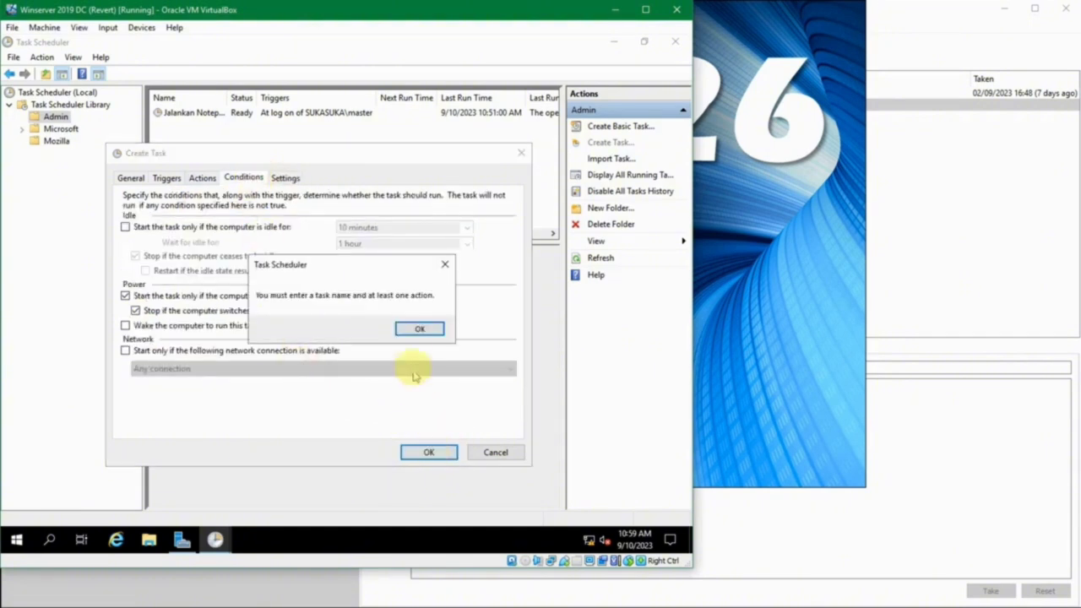
{"action": "left_click", "coordinate": [419, 330]}
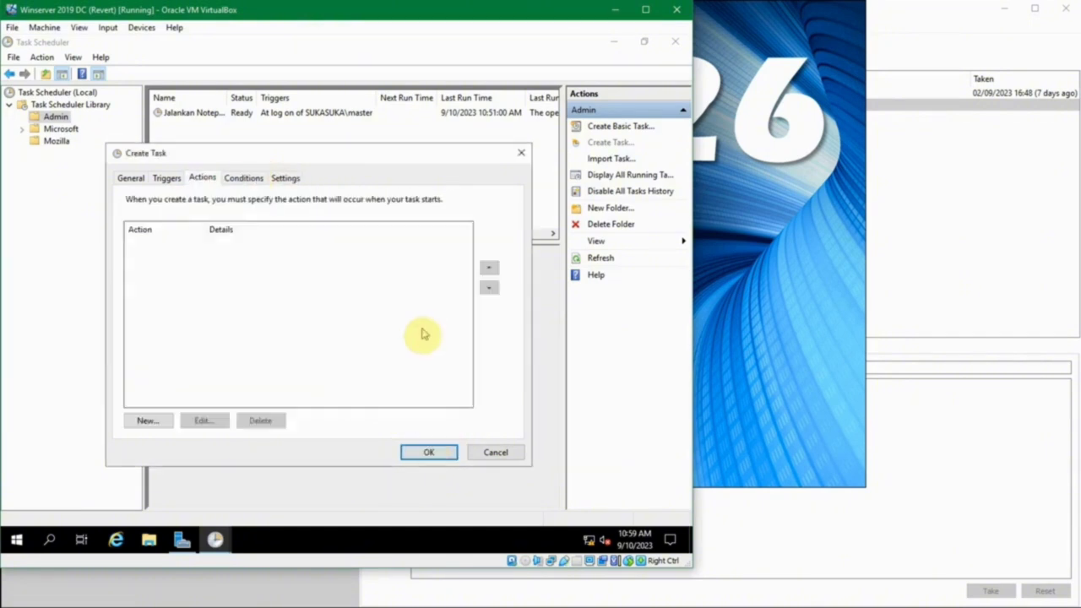
- Add a 'Start a program' action that runs restart.bat from the Desktop
{"action": "left_click", "coordinate": [161, 420]}
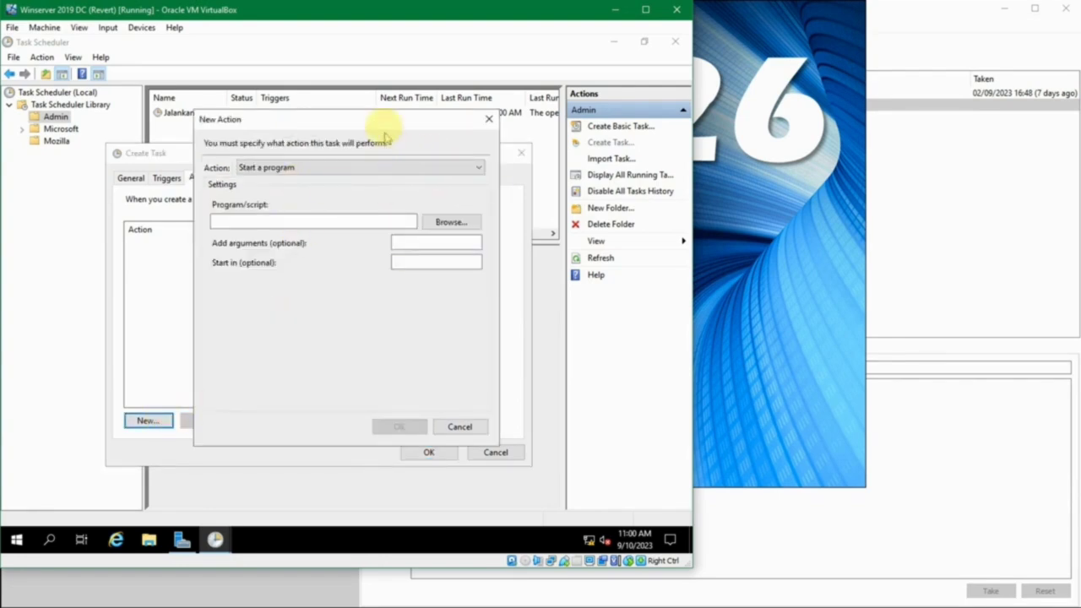
{"action": "left_click_drag", "start_coordinate": [383, 123], "coordinate": [390, 133]}
{"action": "left_click", "coordinate": [359, 178]}
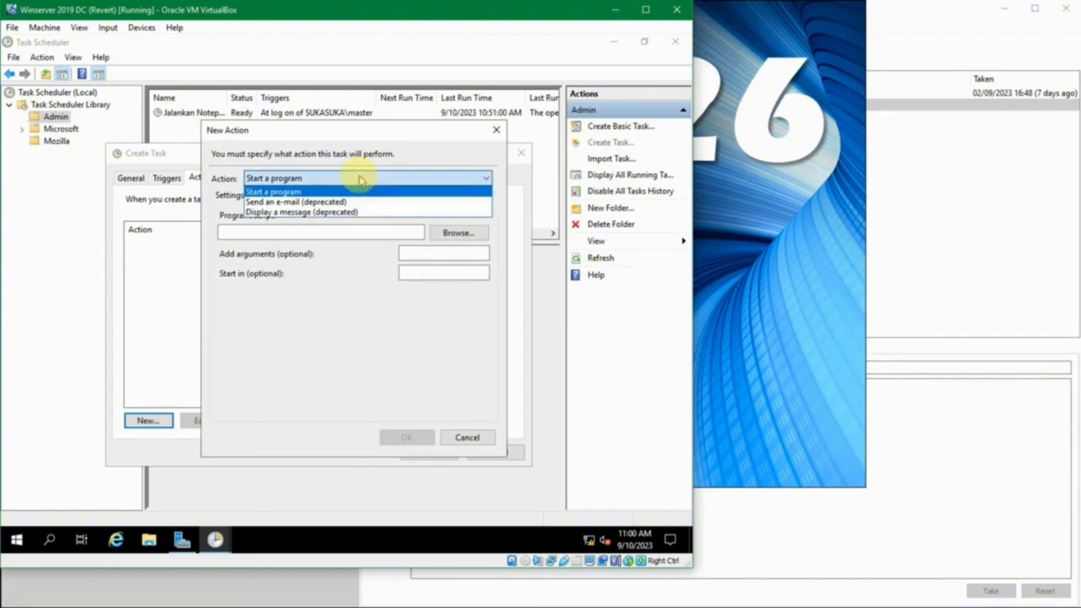
{"action": "left_click", "coordinate": [359, 178]}
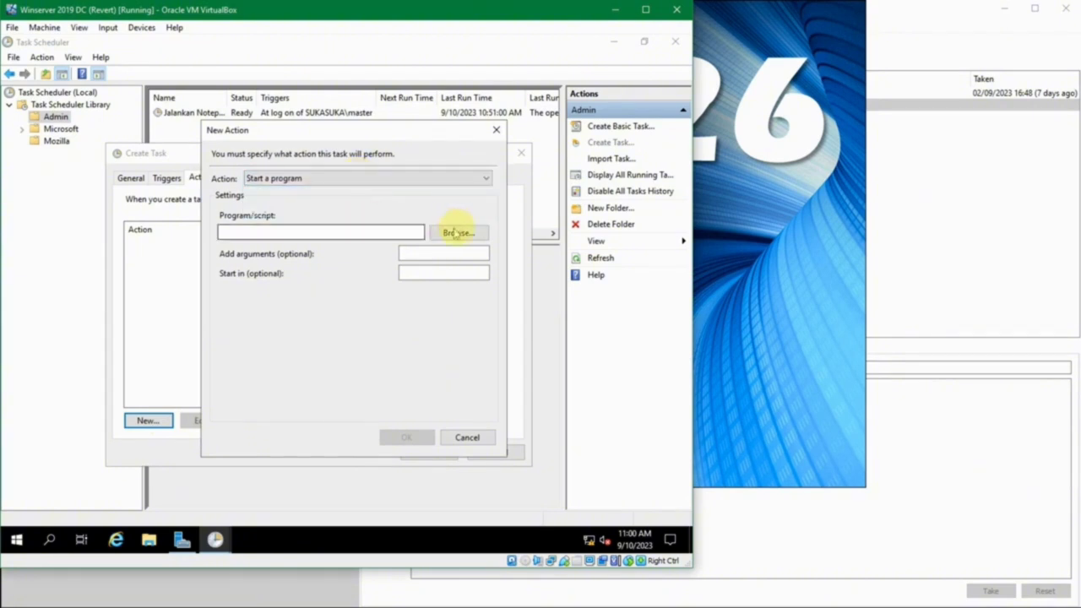
{"action": "left_click", "coordinate": [457, 232]}
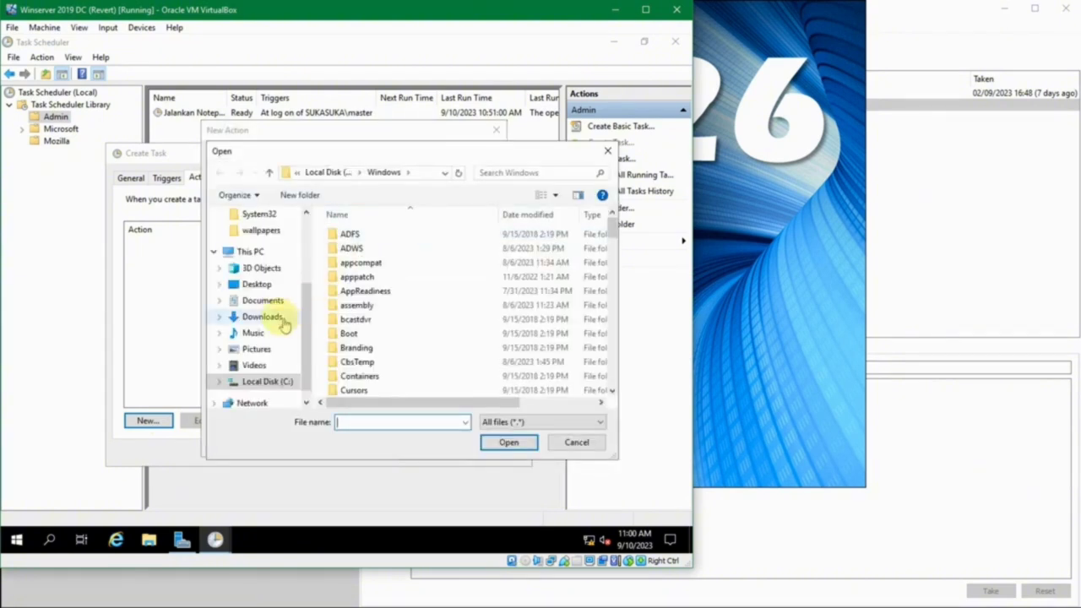
{"action": "left_click", "coordinate": [258, 285]}
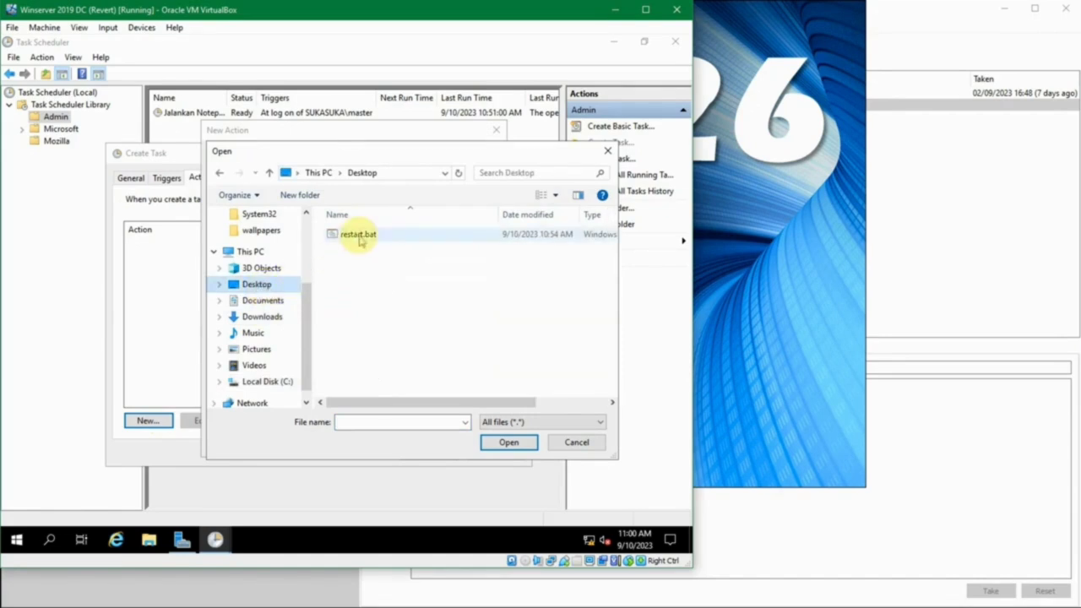
{"action": "left_click", "coordinate": [358, 236]}
{"action": "left_click", "coordinate": [508, 441]}
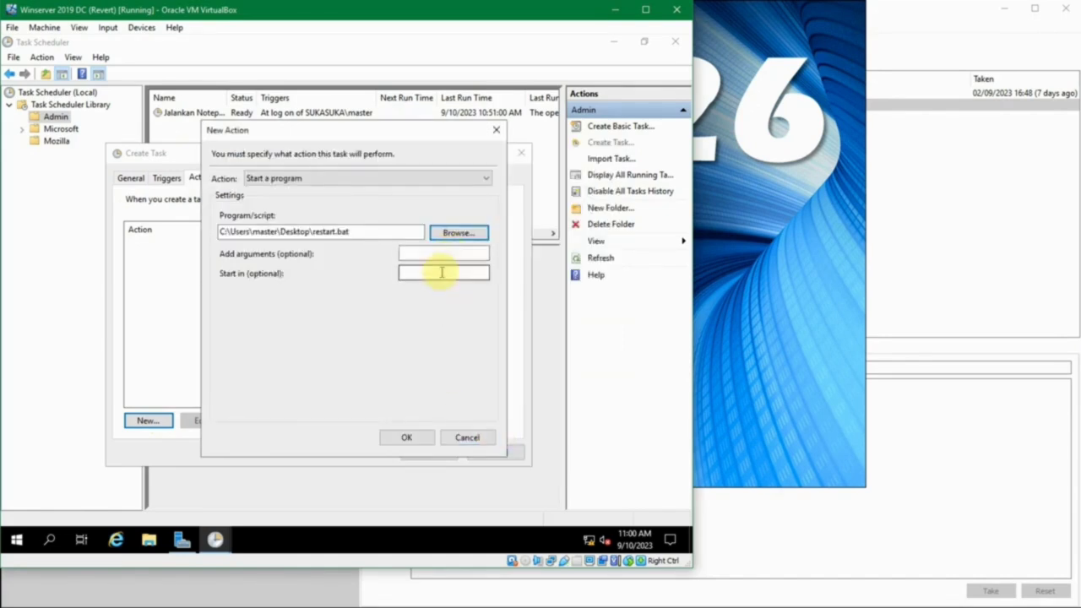
{"action": "left_click", "coordinate": [404, 439]}
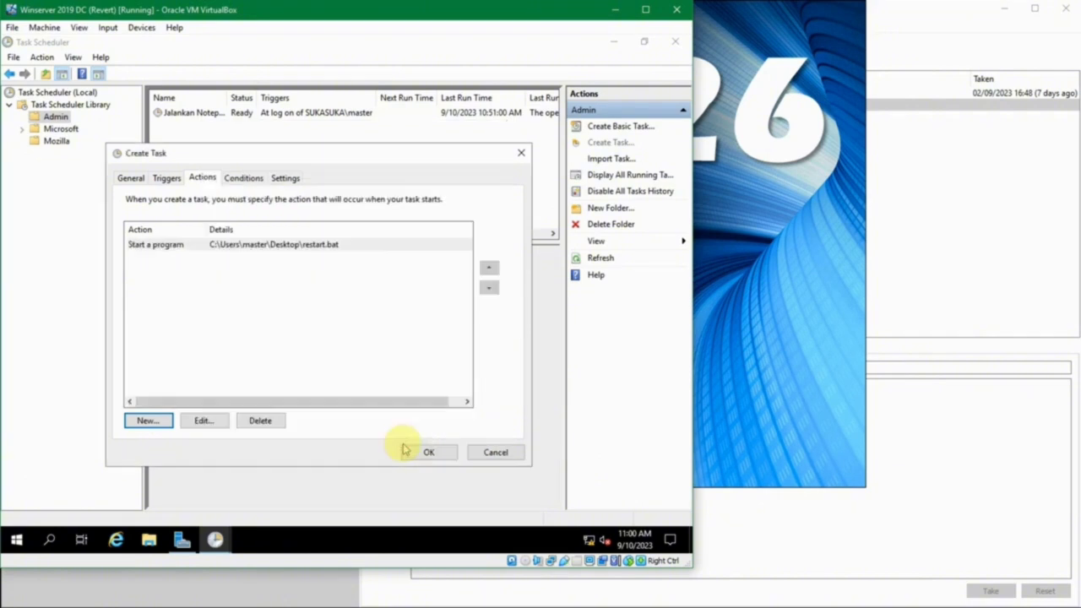
- Save the Restart Server task so it appears as Ready in the Admin folder
{"action": "left_click", "coordinate": [423, 455]}
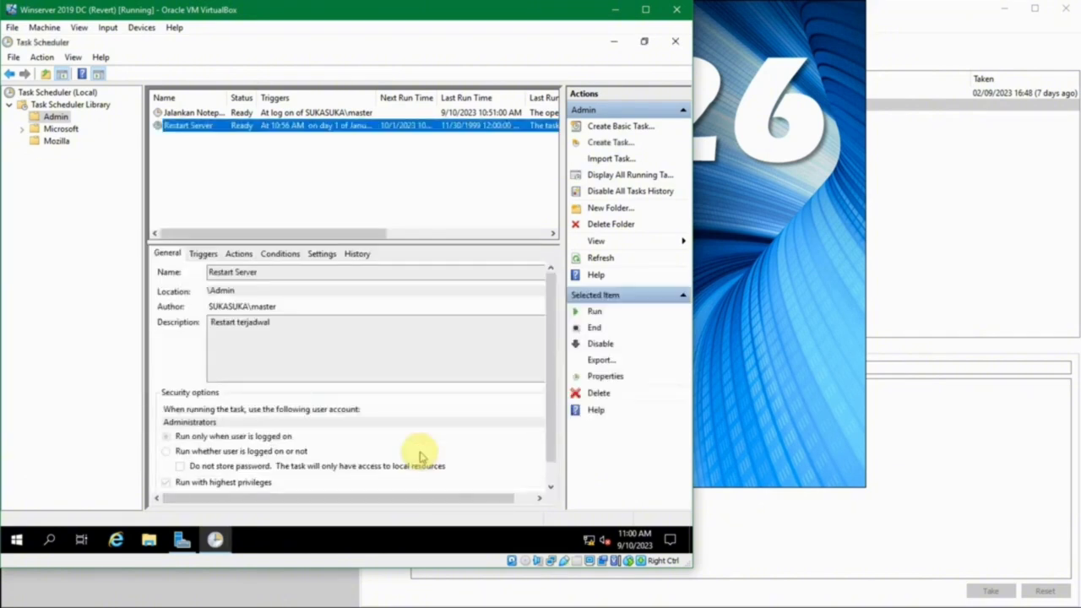